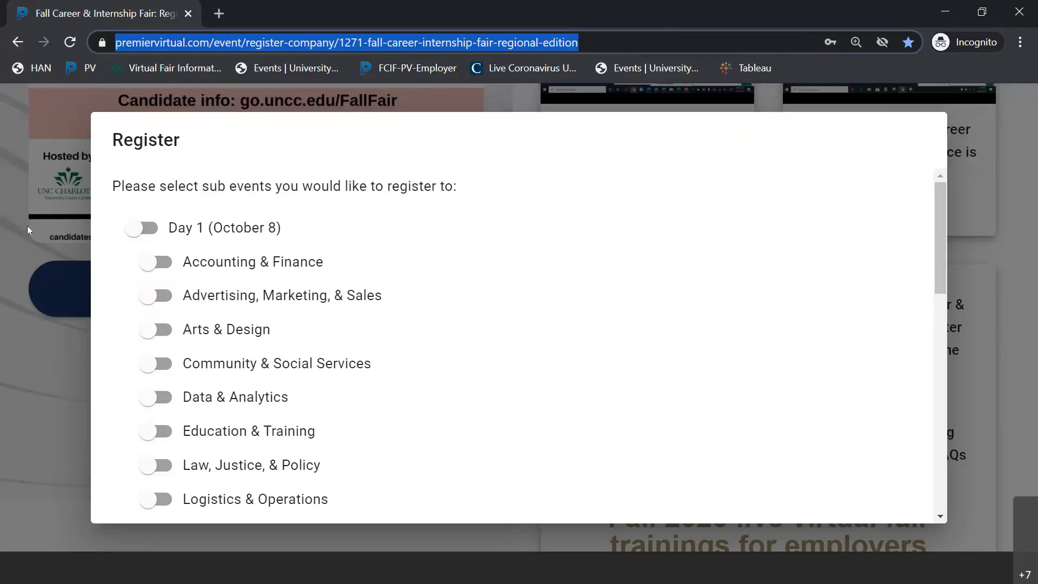
View the register and login options on the event page and reopen the registration form.
{"action": "left_click", "coordinate": [12, 246]}
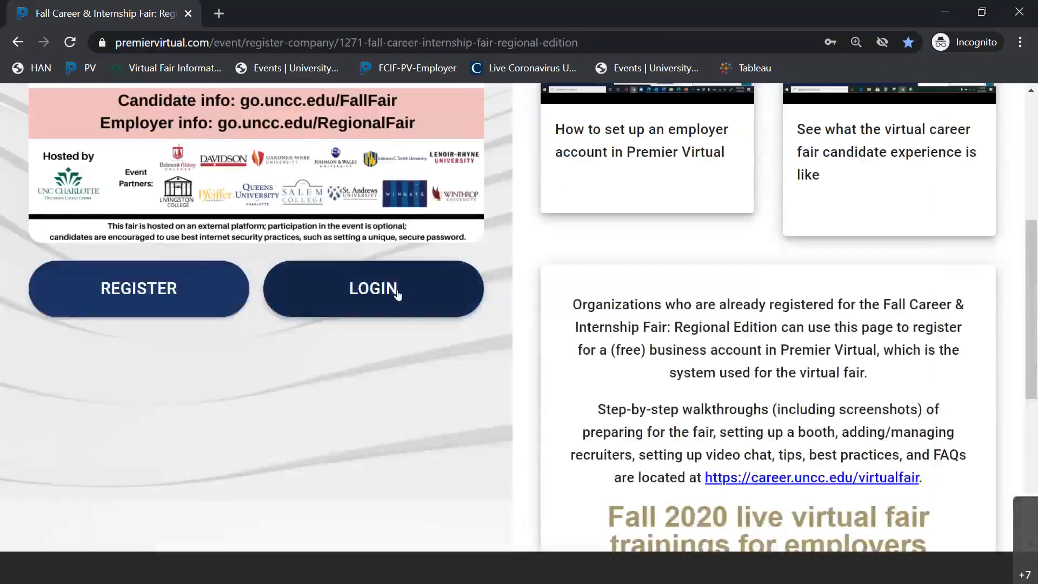
{"action": "scroll", "coordinate": [562, 240], "scroll_direction": "up", "scroll_amount": 6}
{"action": "scroll", "coordinate": [196, 397], "scroll_direction": "down", "scroll_amount": 4}
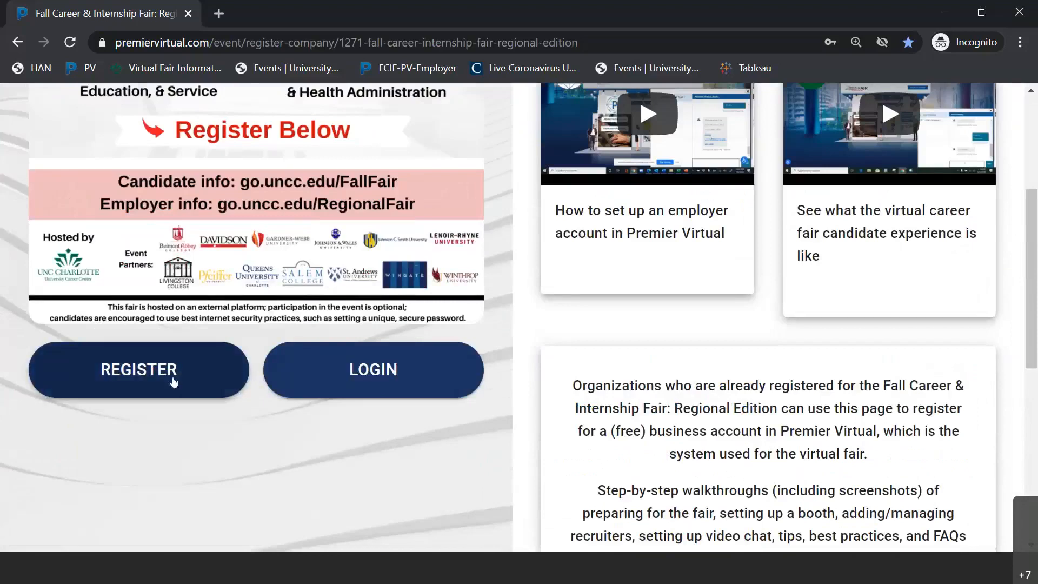
{"action": "left_click", "coordinate": [366, 378]}
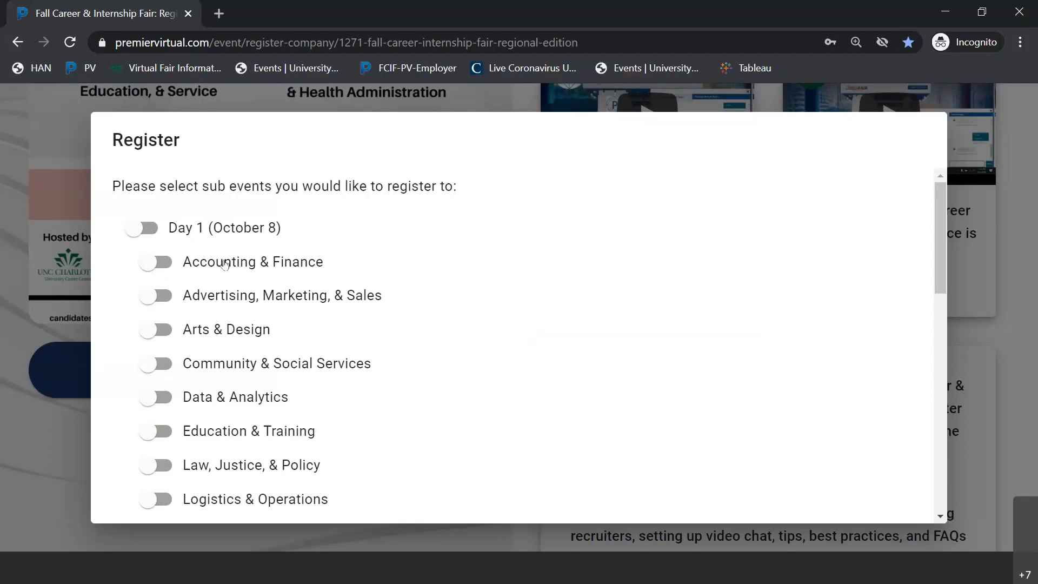
Enable Day 1 (October 8) and turn off Accounting & Finance, Advertising, Marketing, & Sales, Arts & Design, and Community & Social Services.
{"action": "scroll", "coordinate": [373, 310], "scroll_direction": "down", "scroll_amount": 4}
{"action": "scroll", "coordinate": [460, 346], "scroll_direction": "up", "scroll_amount": 4}
{"action": "scroll", "coordinate": [438, 254], "scroll_direction": "down", "scroll_amount": 2}
{"action": "scroll", "coordinate": [438, 254], "scroll_direction": "up", "scroll_amount": 2}
{"action": "left_click", "coordinate": [144, 233]}
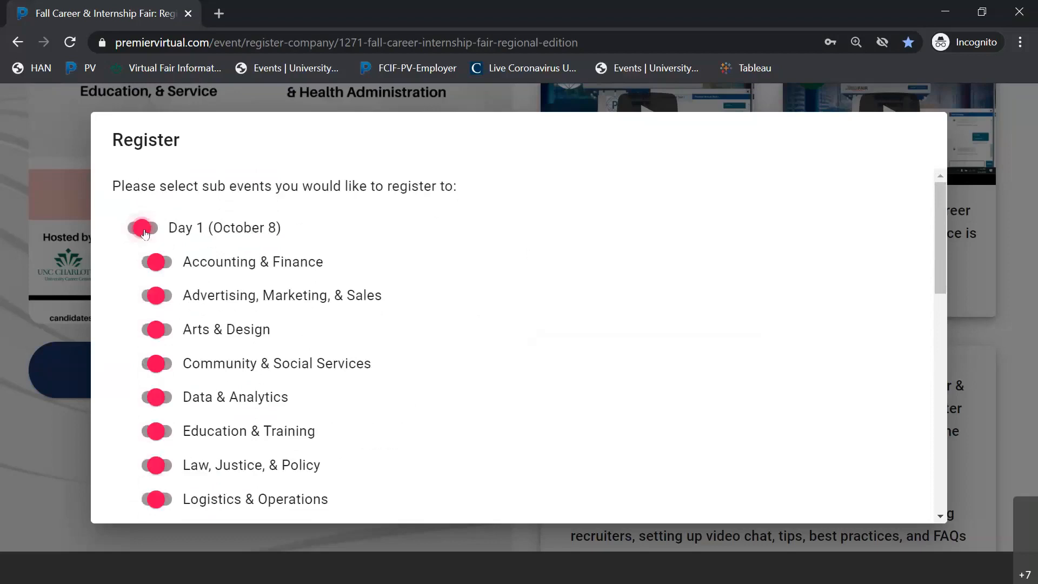
{"action": "left_click", "coordinate": [149, 265]}
{"action": "left_click", "coordinate": [157, 298]}
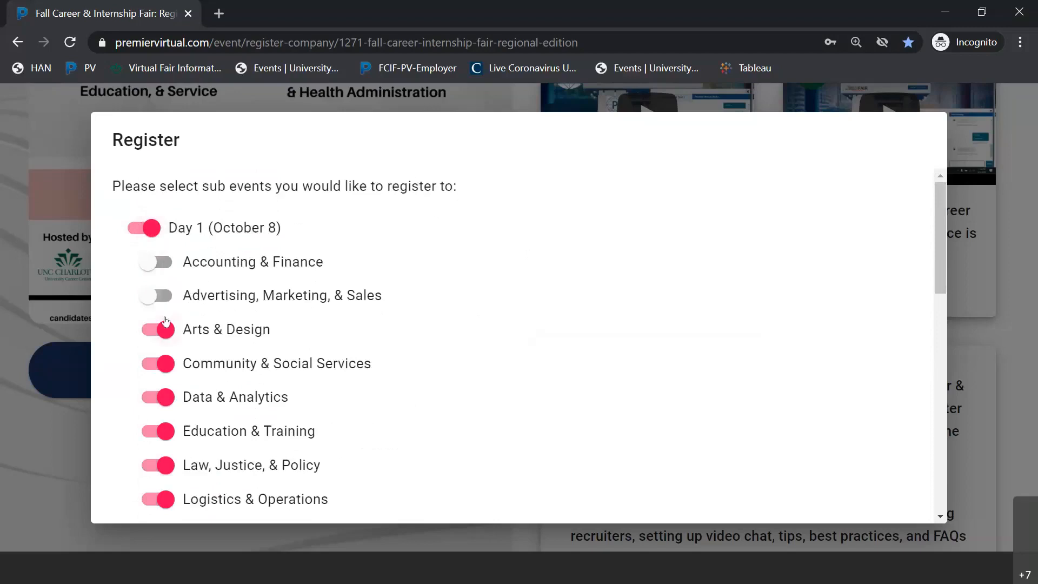
{"action": "left_click", "coordinate": [164, 333]}
{"action": "left_click", "coordinate": [158, 363]}
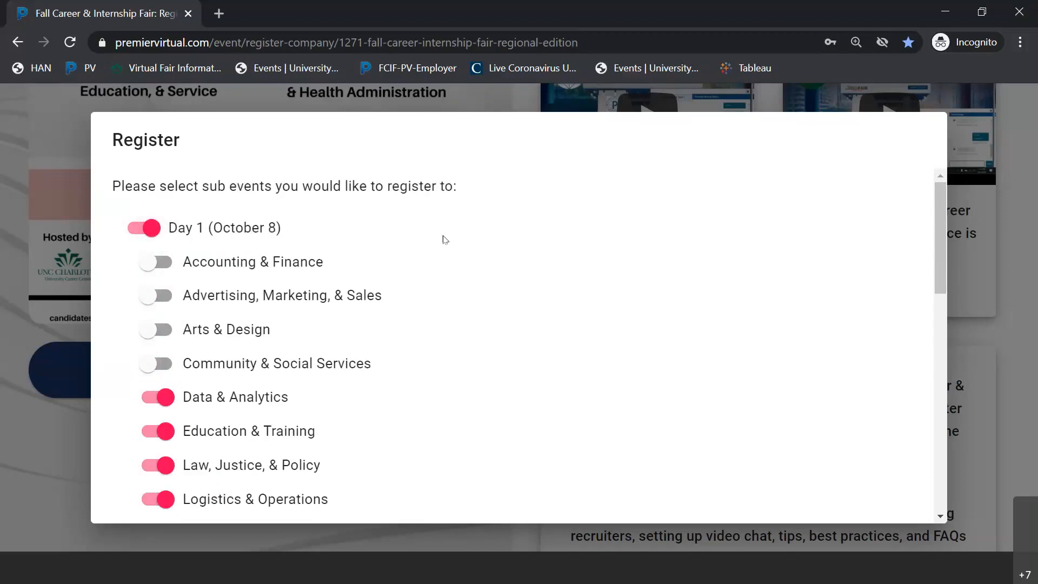
Turn Advertising, Marketing, & Sales and Arts & Design back on, and turn off the Day 1 sub events from Data & Analytics through Management & Human Resources.
{"action": "left_click", "coordinate": [160, 304]}
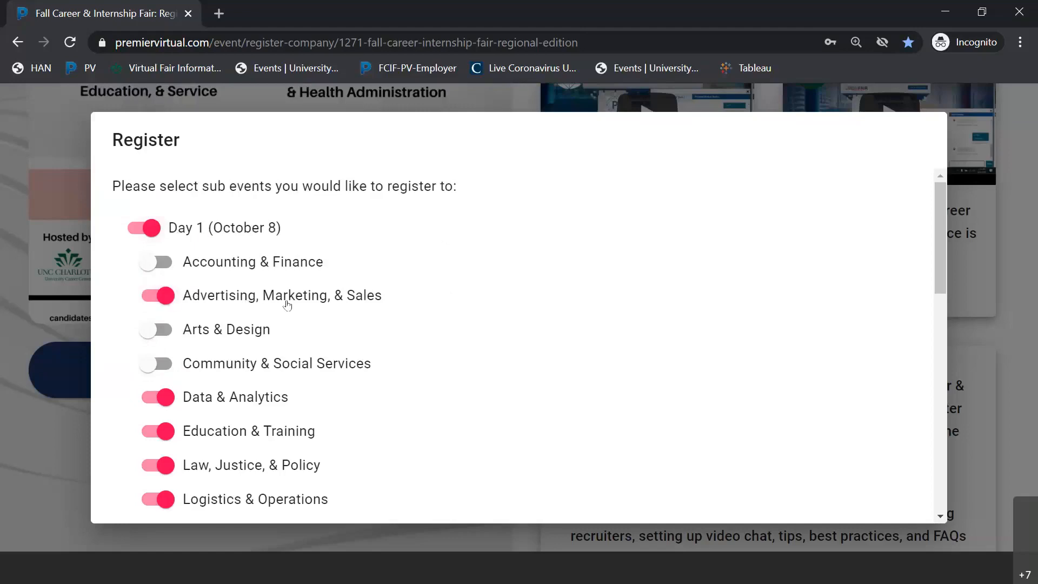
{"action": "left_click", "coordinate": [143, 334]}
{"action": "scroll", "coordinate": [324, 365], "scroll_direction": "down", "scroll_amount": 2}
{"action": "left_click", "coordinate": [155, 319]}
{"action": "left_click", "coordinate": [157, 351]}
{"action": "left_click", "coordinate": [157, 385]}
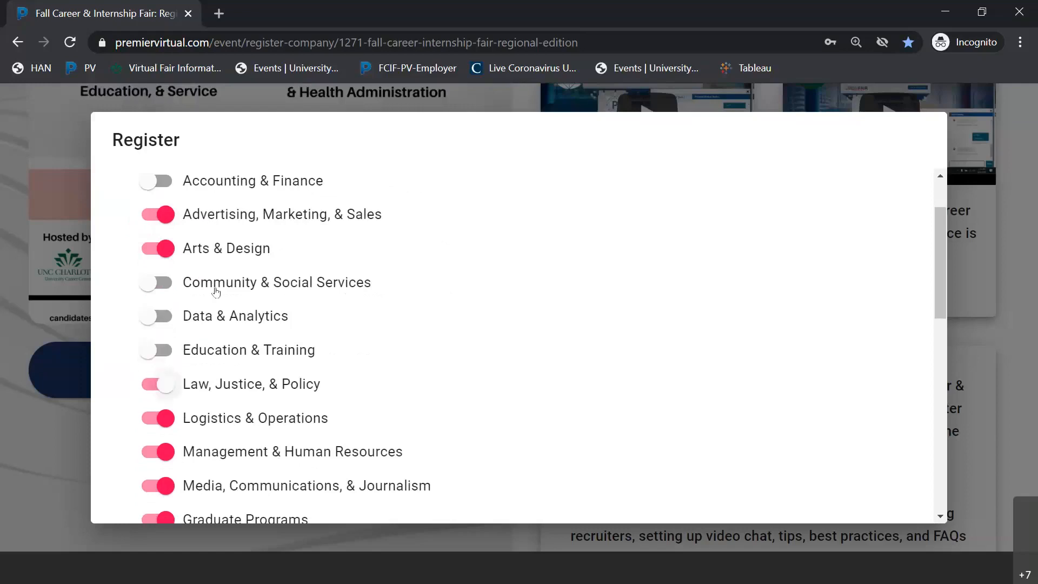
{"action": "left_click", "coordinate": [158, 419]}
{"action": "left_click", "coordinate": [168, 452]}
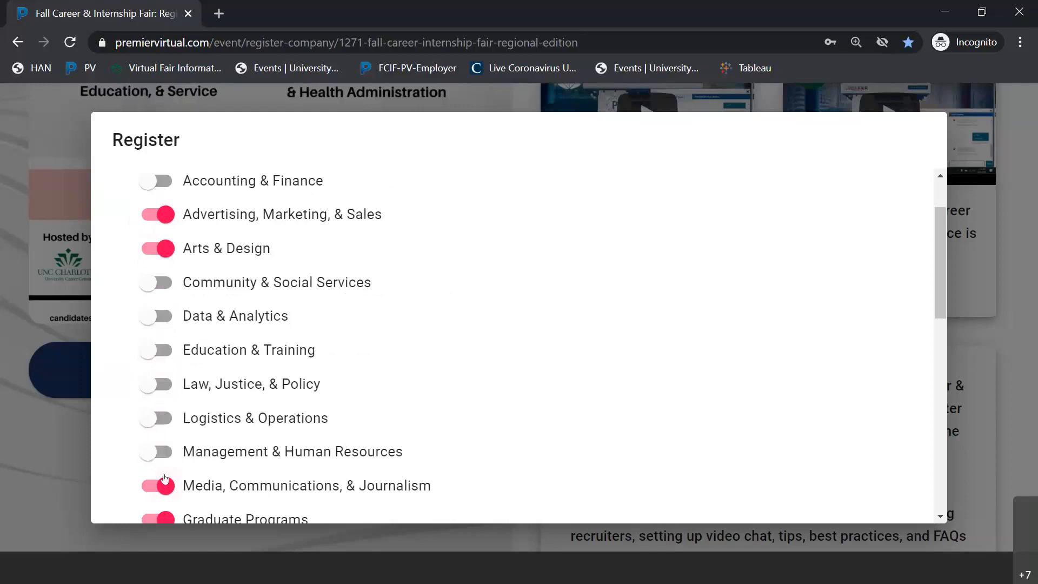
Turn off the Graduate Programs and Recruiting International (F-1) Candidates sub events under Day 1.
{"action": "scroll", "coordinate": [231, 377], "scroll_direction": "down", "scroll_amount": 2}
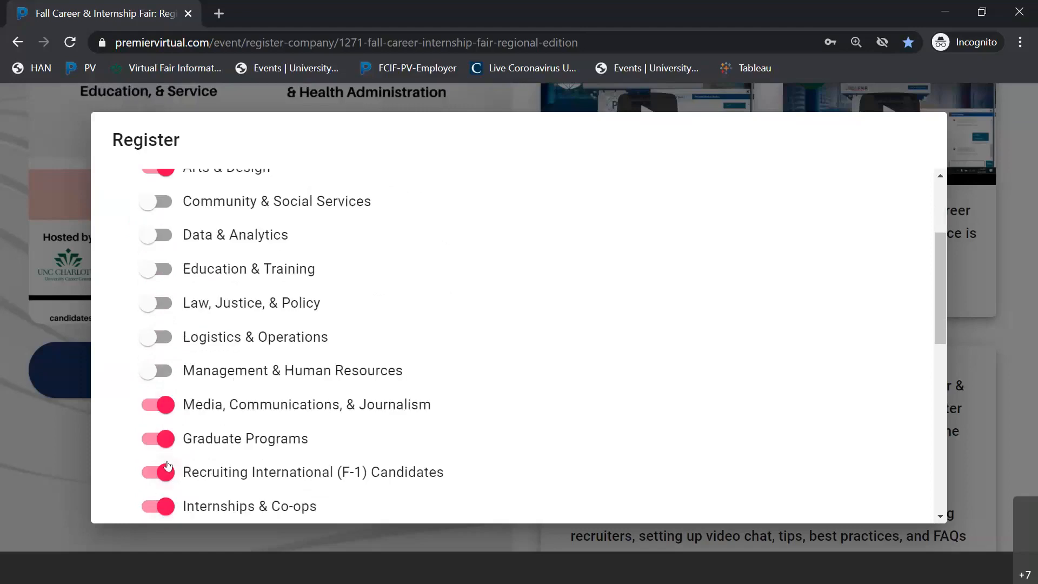
{"action": "left_click", "coordinate": [162, 442]}
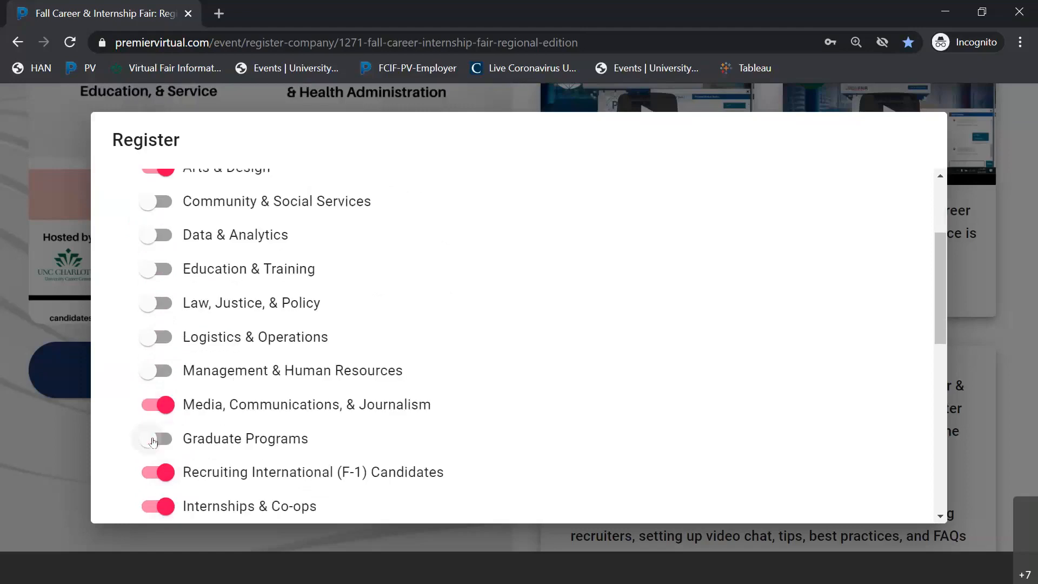
{"action": "scroll", "coordinate": [442, 310], "scroll_direction": "down", "scroll_amount": 3}
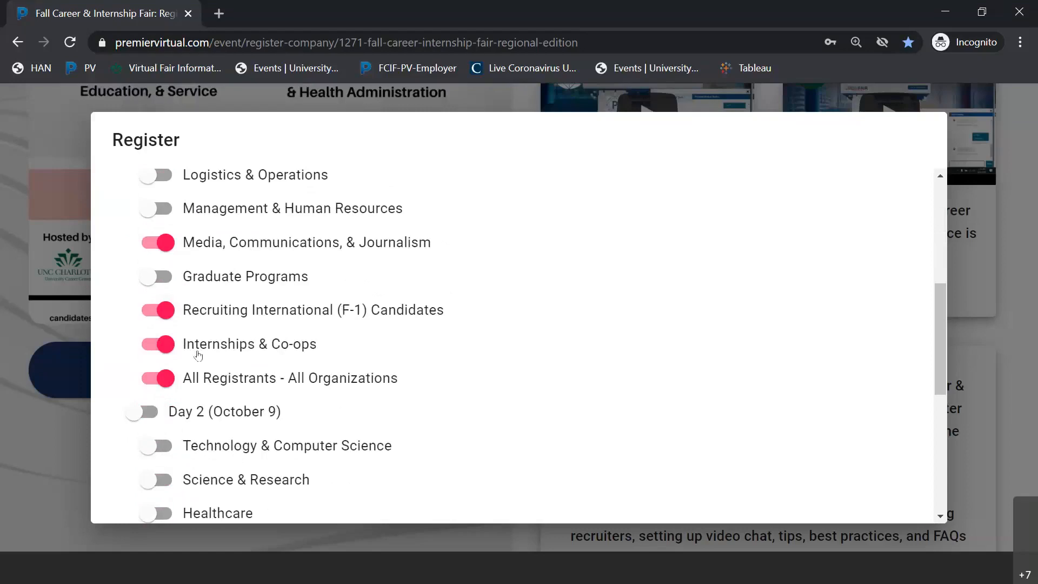
{"action": "left_click", "coordinate": [165, 309]}
{"action": "scroll", "coordinate": [437, 350], "scroll_direction": "up", "scroll_amount": 6}
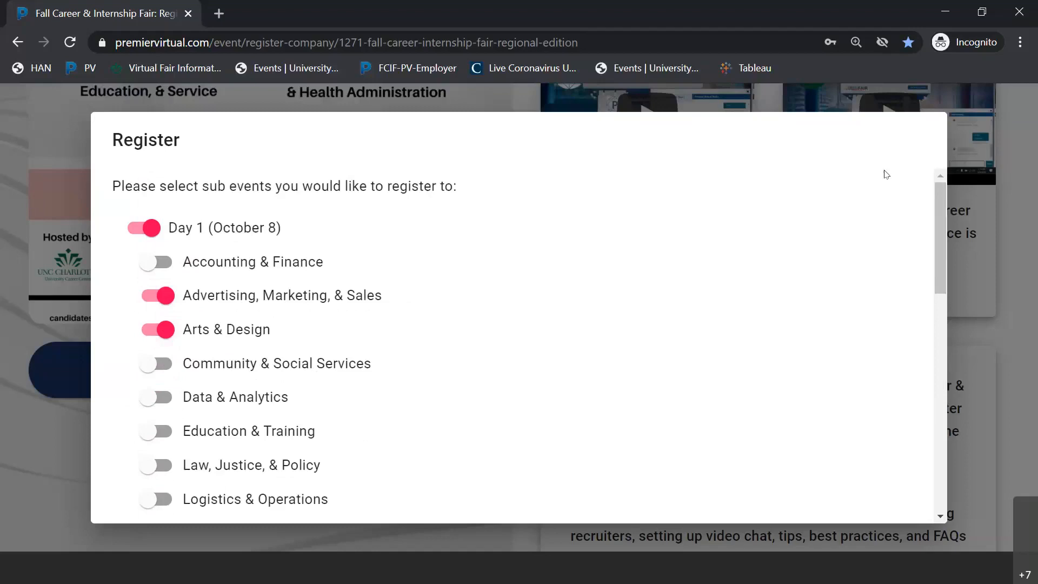
Switch to the browser window signed in to the employer account and open its Dashboard.
{"action": "left_click", "coordinate": [944, 12]}
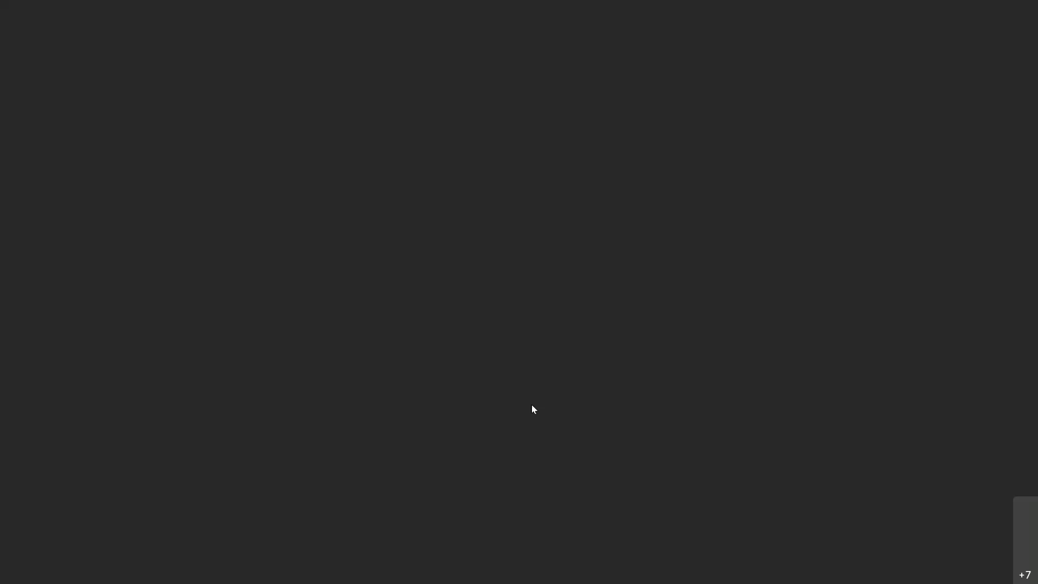
{"action": "left_click", "coordinate": [507, 534]}
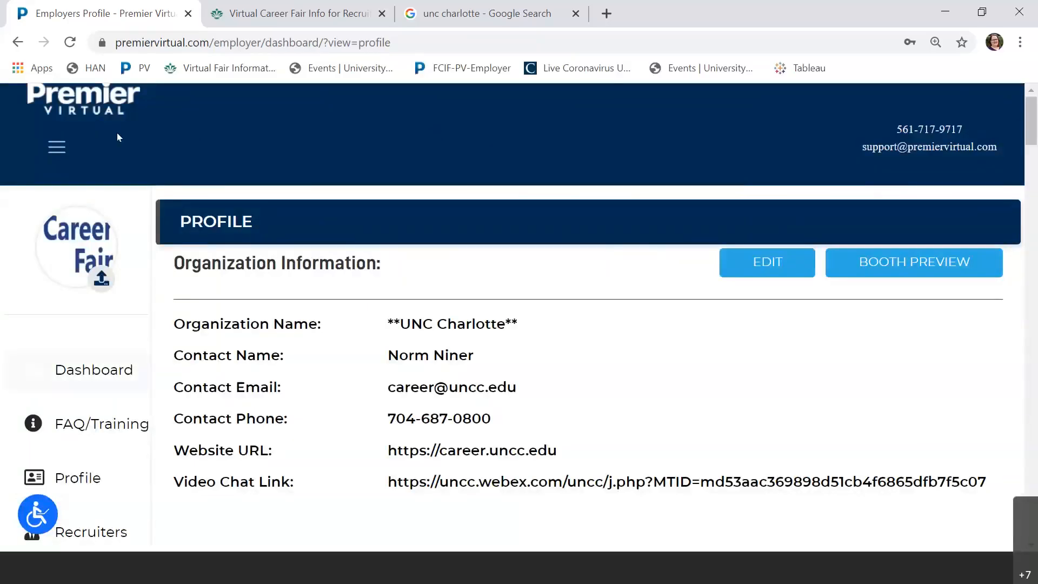
{"action": "left_click", "coordinate": [88, 373]}
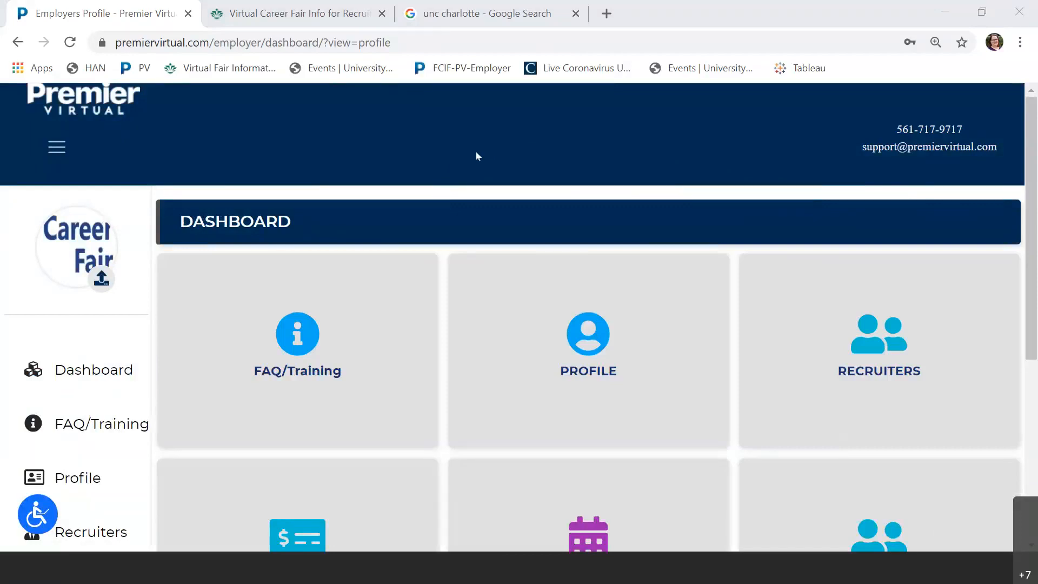
Upload the career-fair-logo-updated image as the organization's logo and dismiss the upload message.
{"action": "left_click", "coordinate": [103, 279]}
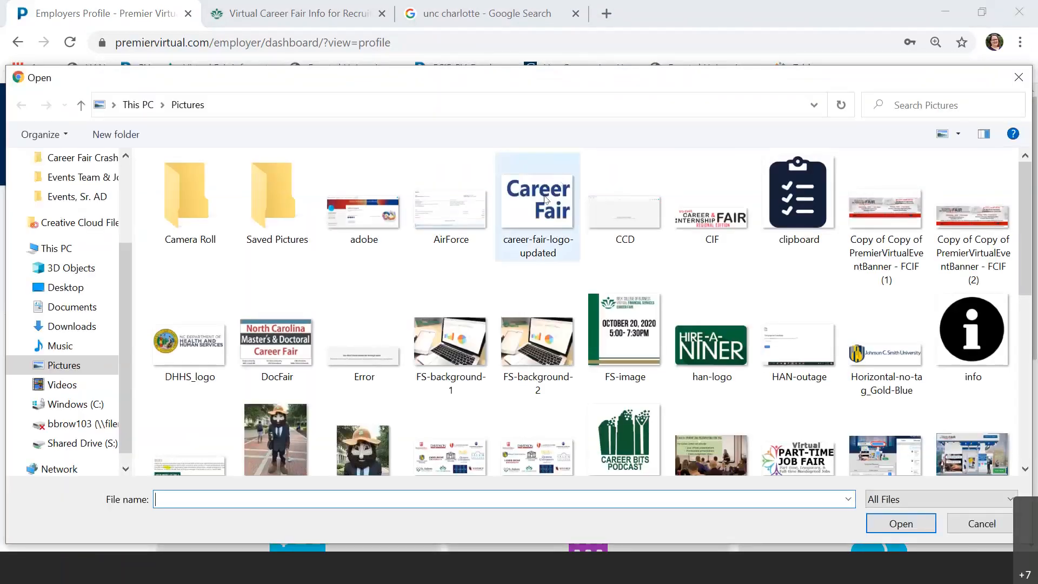
{"action": "double_click", "coordinate": [543, 200]}
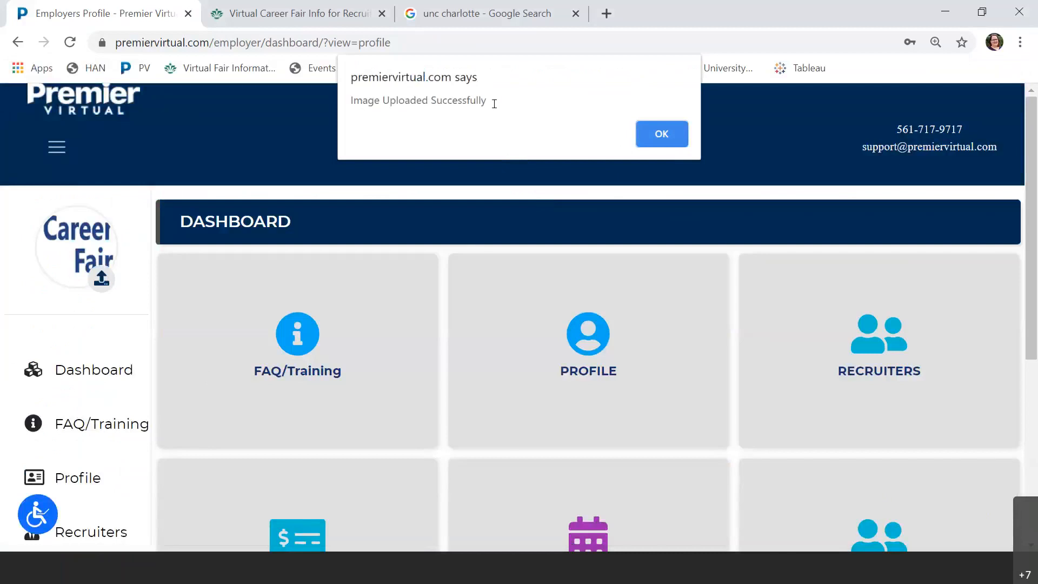
{"action": "left_click_drag", "start_coordinate": [494, 103], "coordinate": [347, 73]}
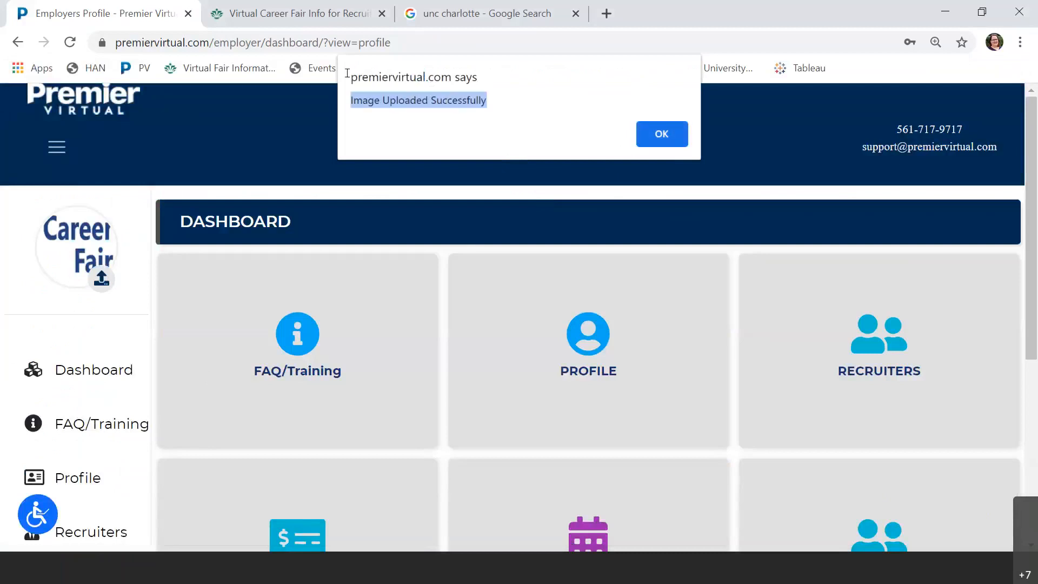
{"action": "left_click", "coordinate": [373, 101]}
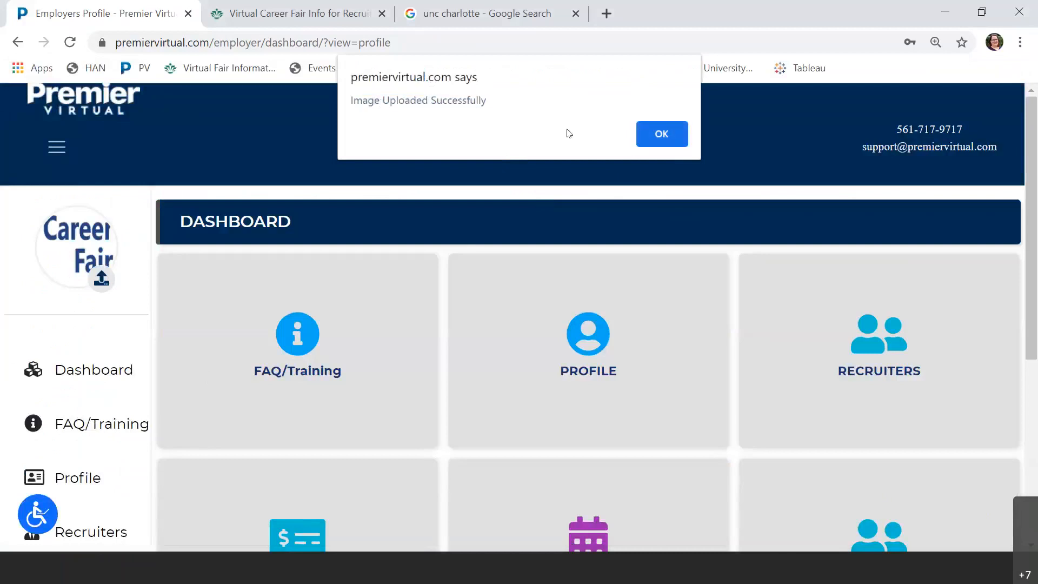
{"action": "left_click", "coordinate": [662, 135]}
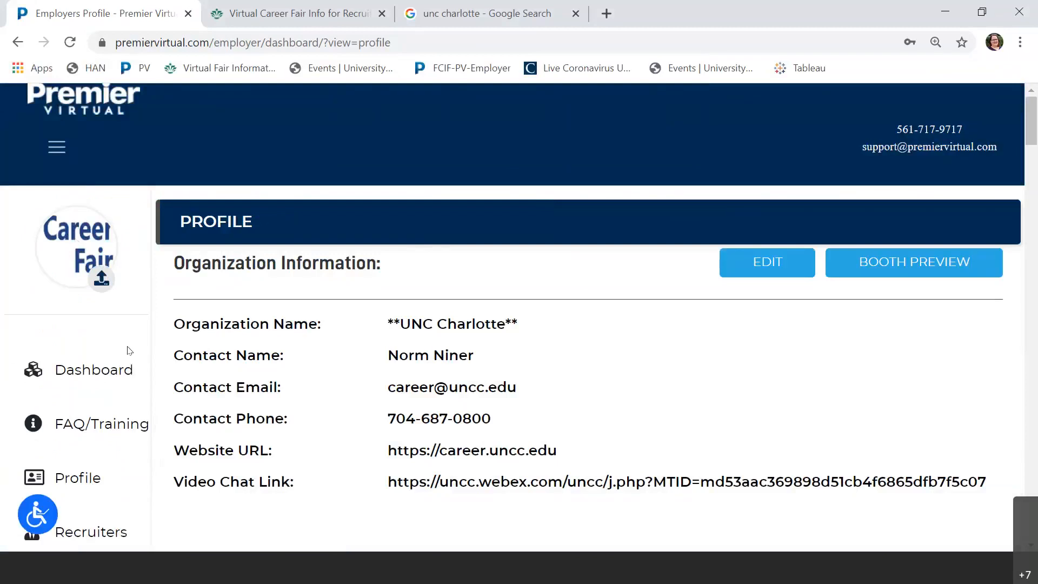
Open the organization's profile from the Dashboard and review its organization information and account sections.
{"action": "left_click", "coordinate": [110, 373]}
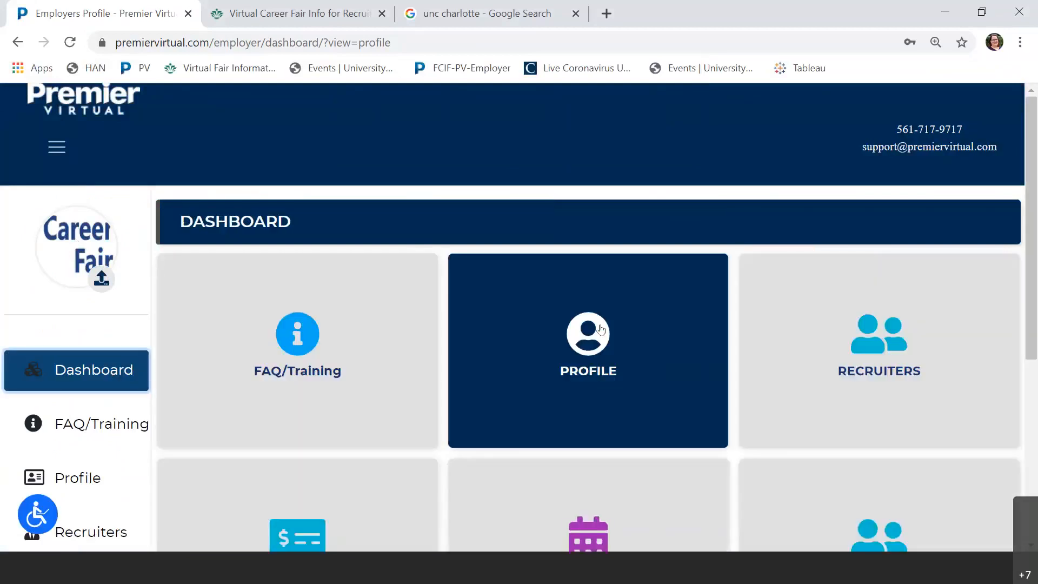
{"action": "left_click", "coordinate": [600, 328]}
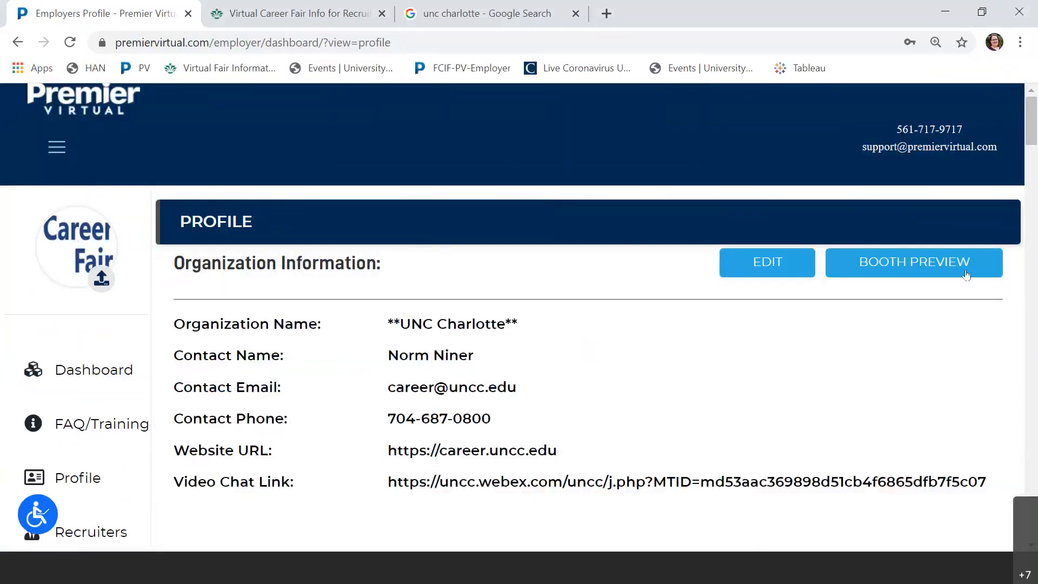
{"action": "scroll", "coordinate": [510, 324], "scroll_direction": "down", "scroll_amount": 2}
{"action": "scroll", "coordinate": [522, 335], "scroll_direction": "down", "scroll_amount": 4}
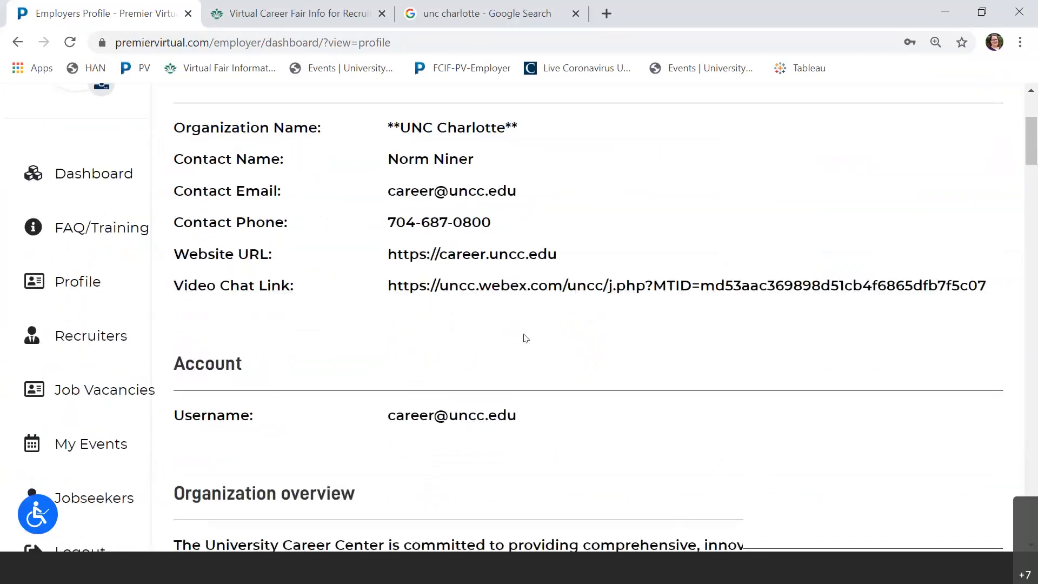
{"action": "scroll", "coordinate": [673, 406], "scroll_direction": "up", "scroll_amount": 5}
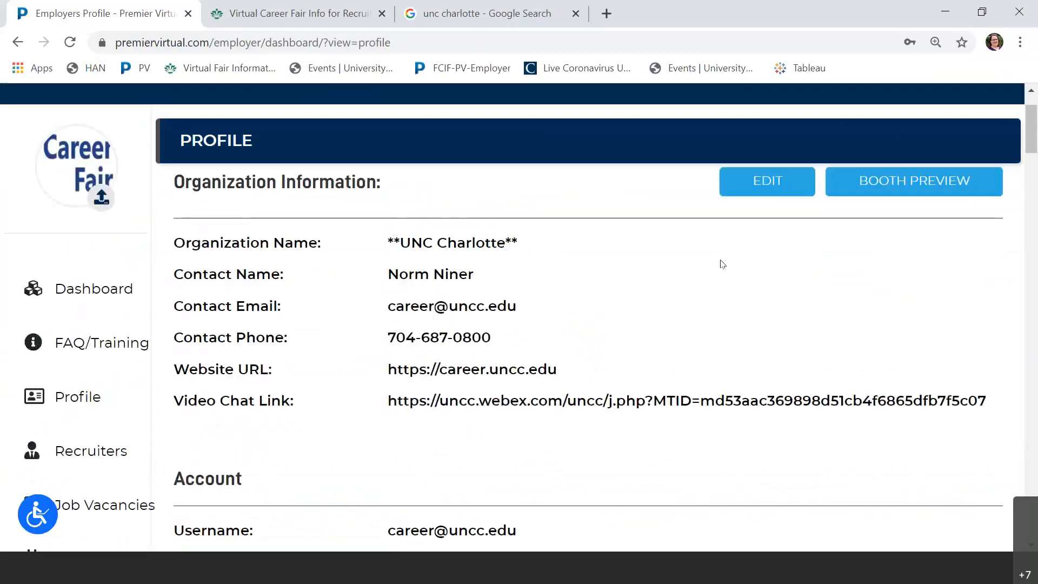
Preview the organization's booth and read through the organization bio with its images.
{"action": "left_click", "coordinate": [920, 187]}
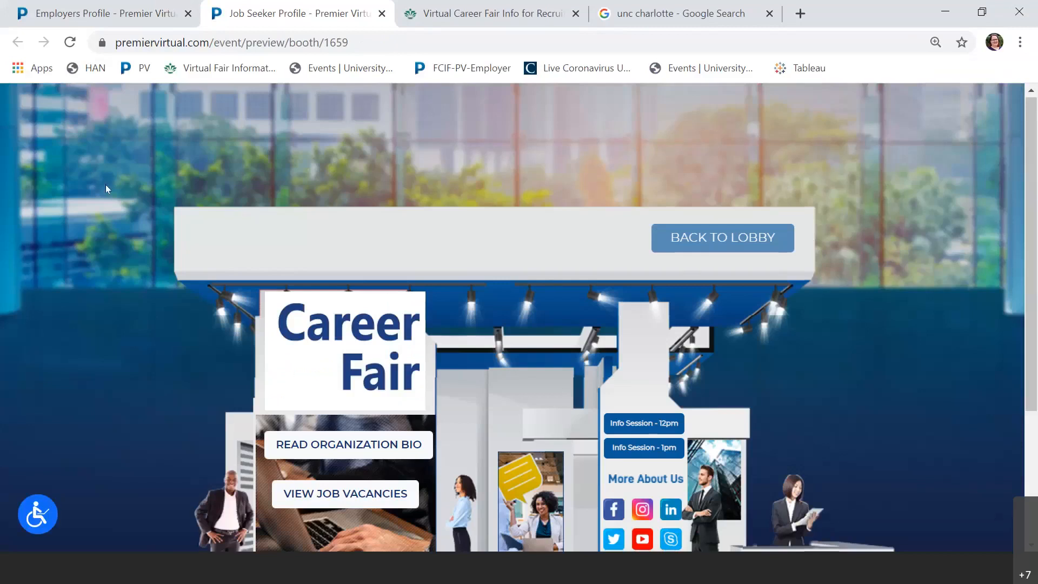
{"action": "scroll", "coordinate": [105, 184], "scroll_direction": "down", "scroll_amount": 1}
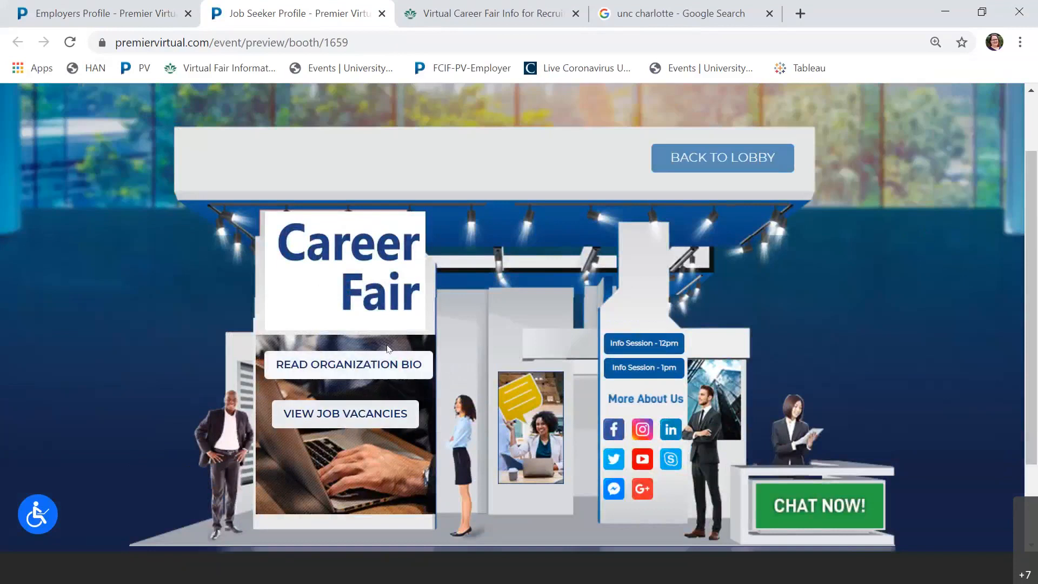
{"action": "left_click", "coordinate": [359, 364]}
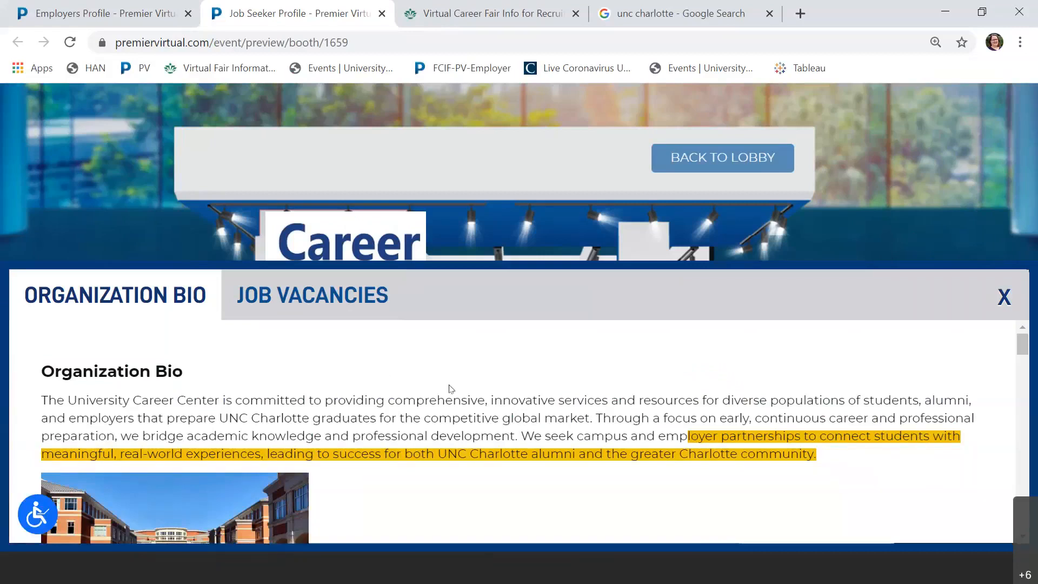
{"action": "scroll", "coordinate": [487, 413], "scroll_direction": "down", "scroll_amount": 3}
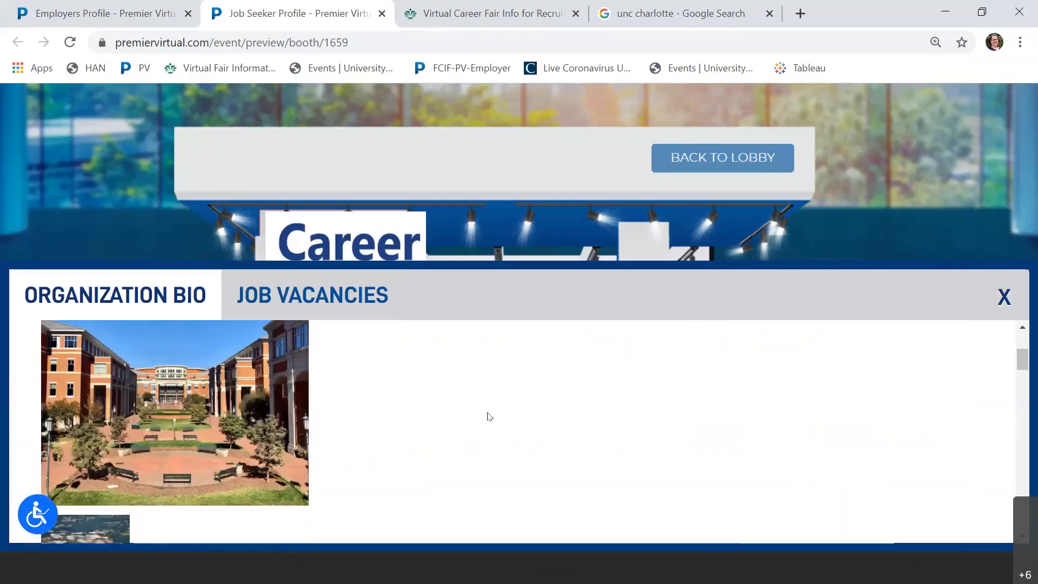
{"action": "scroll", "coordinate": [495, 394], "scroll_direction": "down", "scroll_amount": 5}
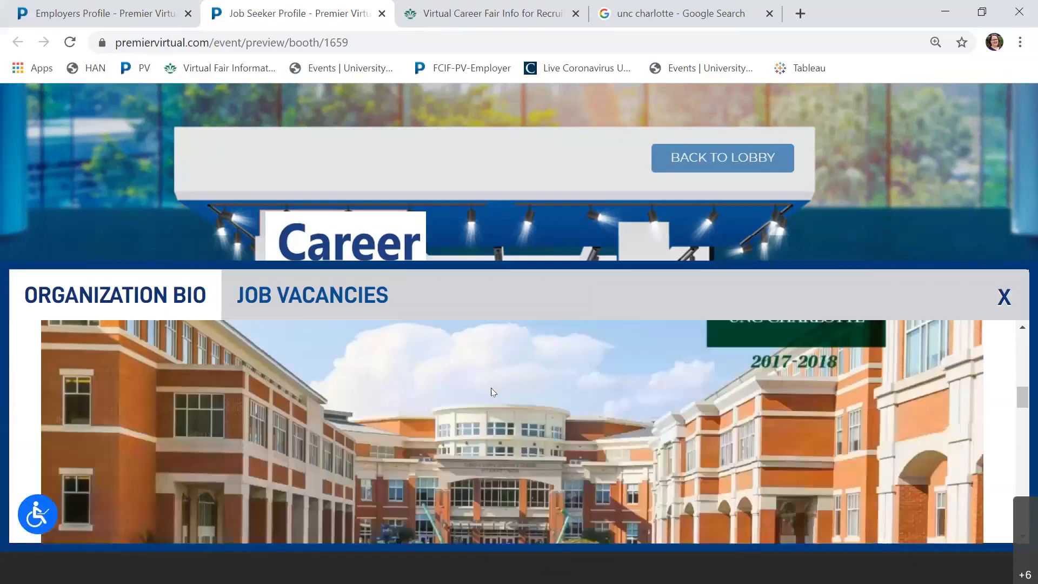
{"action": "scroll", "coordinate": [493, 391], "scroll_direction": "down", "scroll_amount": 6}
{"action": "scroll", "coordinate": [488, 397], "scroll_direction": "up", "scroll_amount": 1}
{"action": "scroll", "coordinate": [185, 384], "scroll_direction": "down", "scroll_amount": 2}
{"action": "scroll", "coordinate": [184, 390], "scroll_direction": "up", "scroll_amount": 1}
{"action": "scroll", "coordinate": [185, 390], "scroll_direction": "down", "scroll_amount": 1}
{"action": "scroll", "coordinate": [695, 374], "scroll_direction": "up", "scroll_amount": 8}
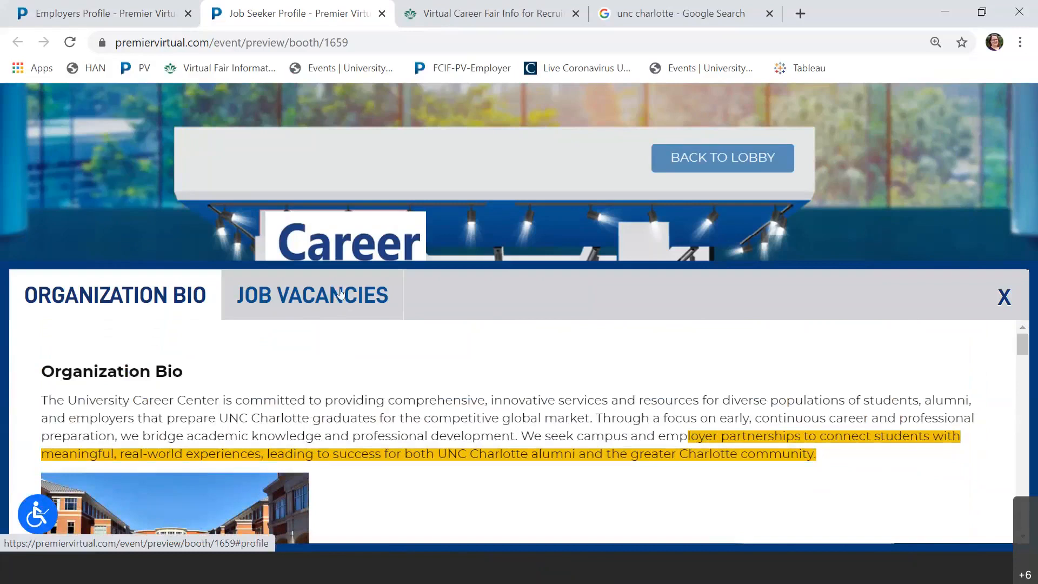
View the booth's job vacancies and examine the details of the Customer Service job.
{"action": "left_click", "coordinate": [275, 303]}
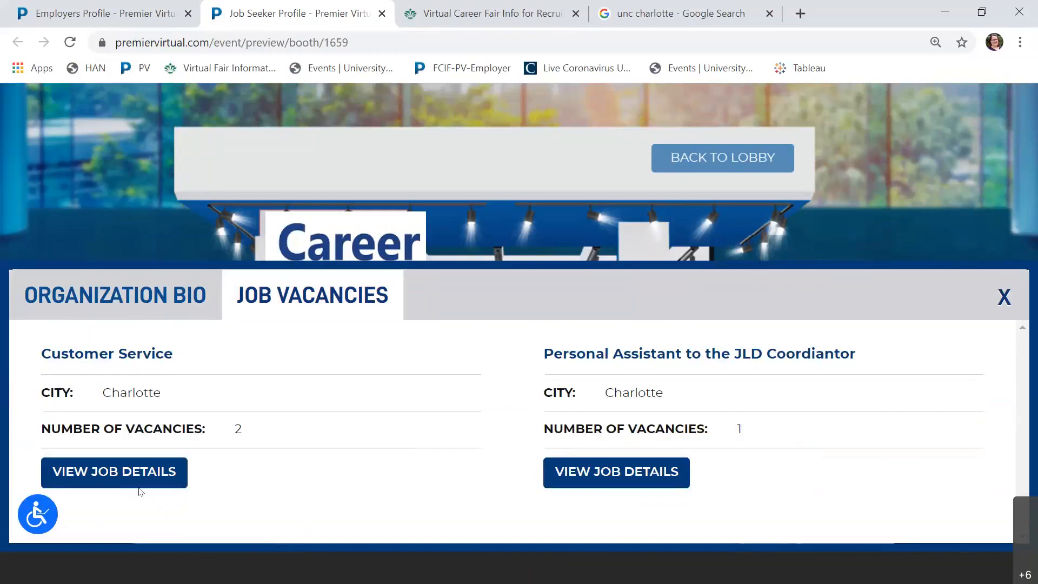
{"action": "left_click", "coordinate": [139, 476]}
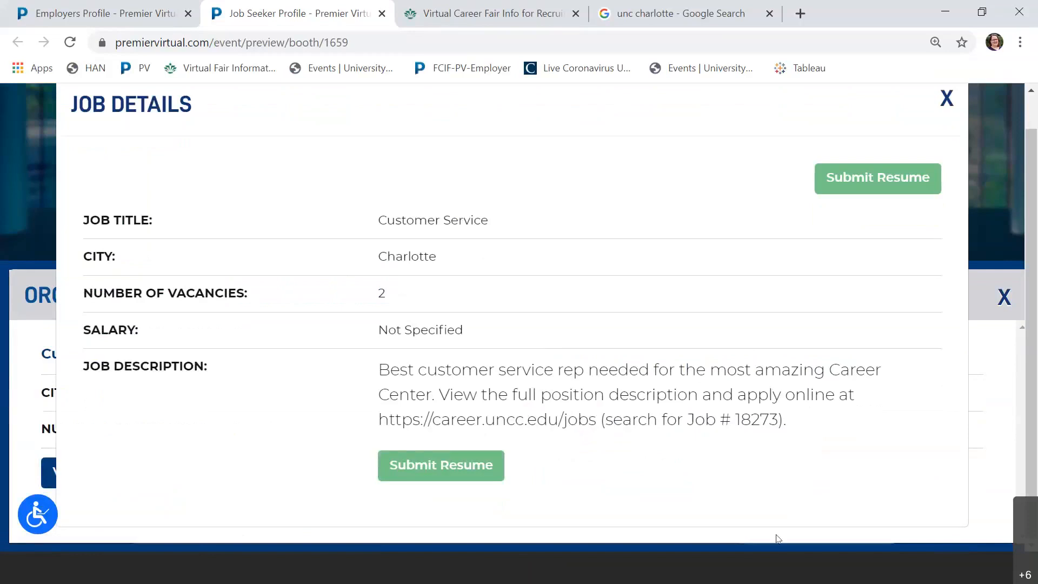
{"action": "left_click", "coordinate": [947, 98]}
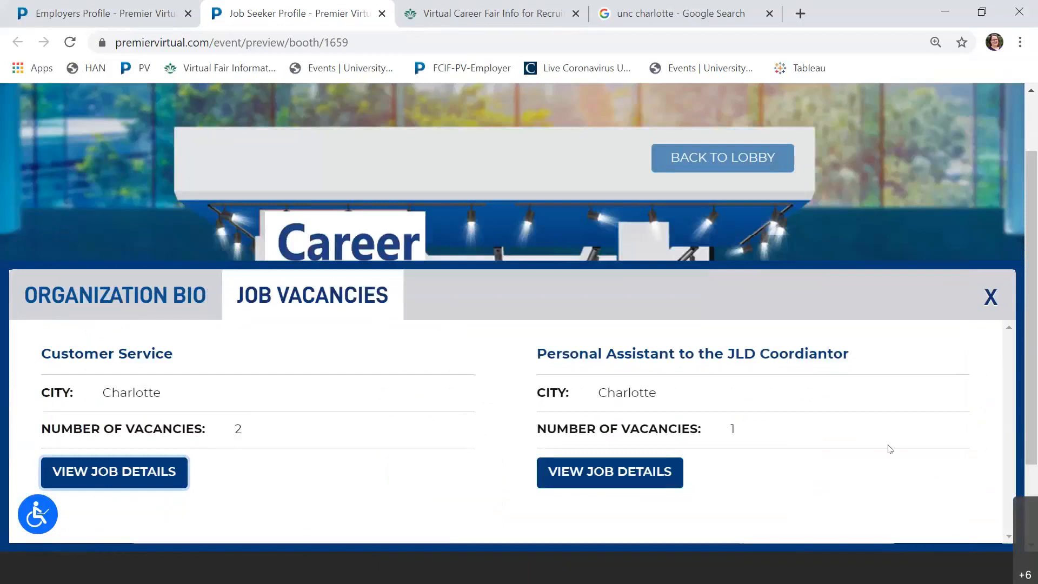
{"action": "left_click", "coordinate": [135, 478]}
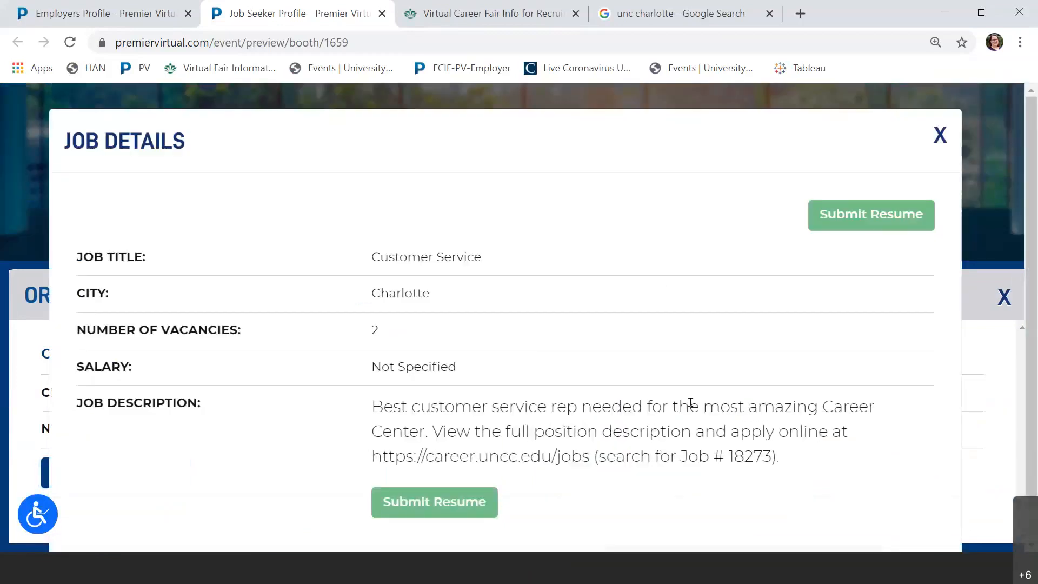
Finish reading the Customer Service job details and close them along with the booth's job vacancies.
{"action": "scroll", "coordinate": [675, 395], "scroll_direction": "down", "scroll_amount": 1}
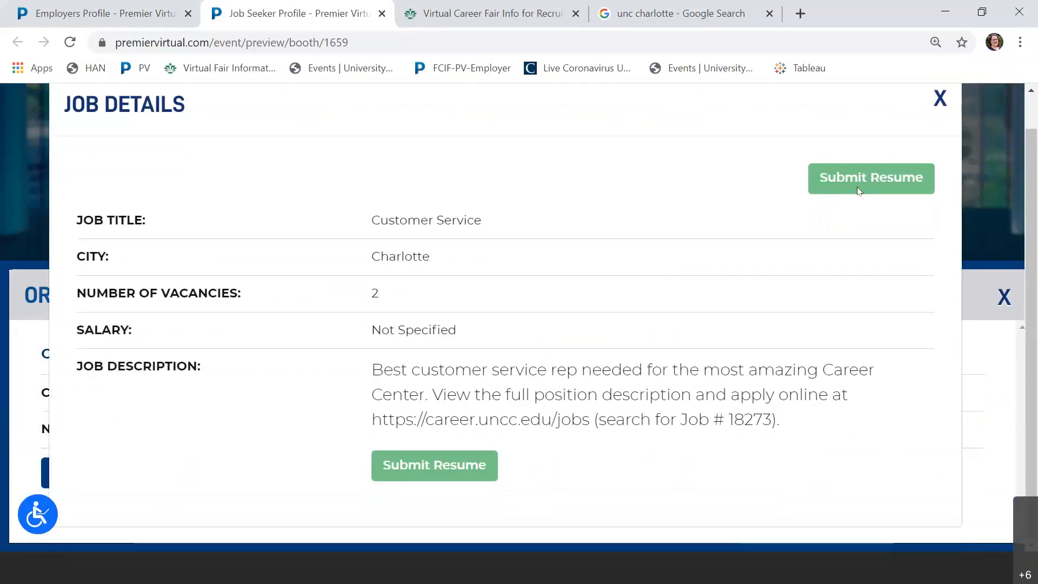
{"action": "left_click", "coordinate": [937, 103]}
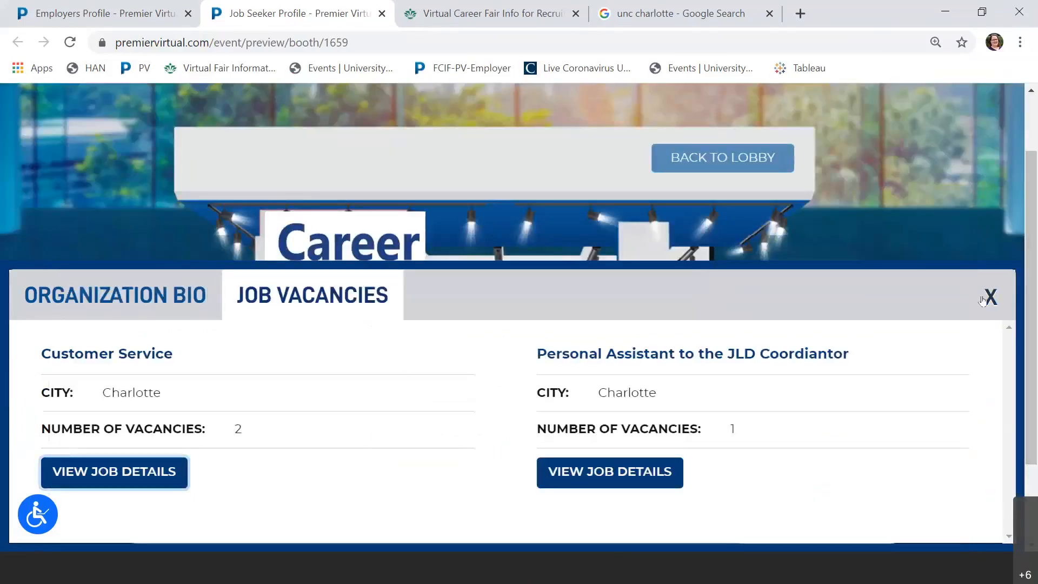
{"action": "left_click", "coordinate": [989, 297]}
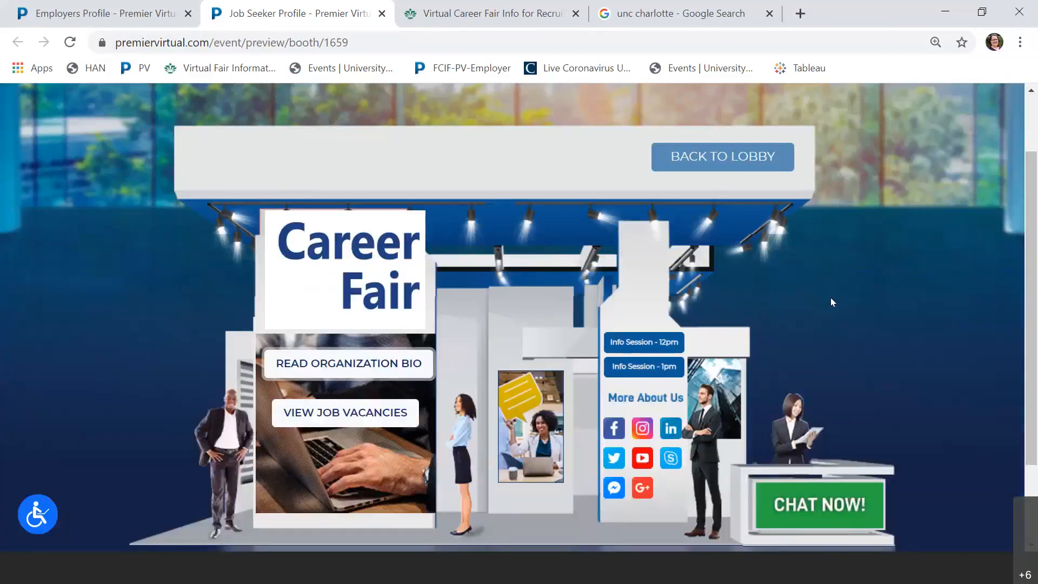
Look over the booth's info session and social media links and close the booth preview.
{"action": "scroll", "coordinate": [831, 297], "scroll_direction": "down", "scroll_amount": 1}
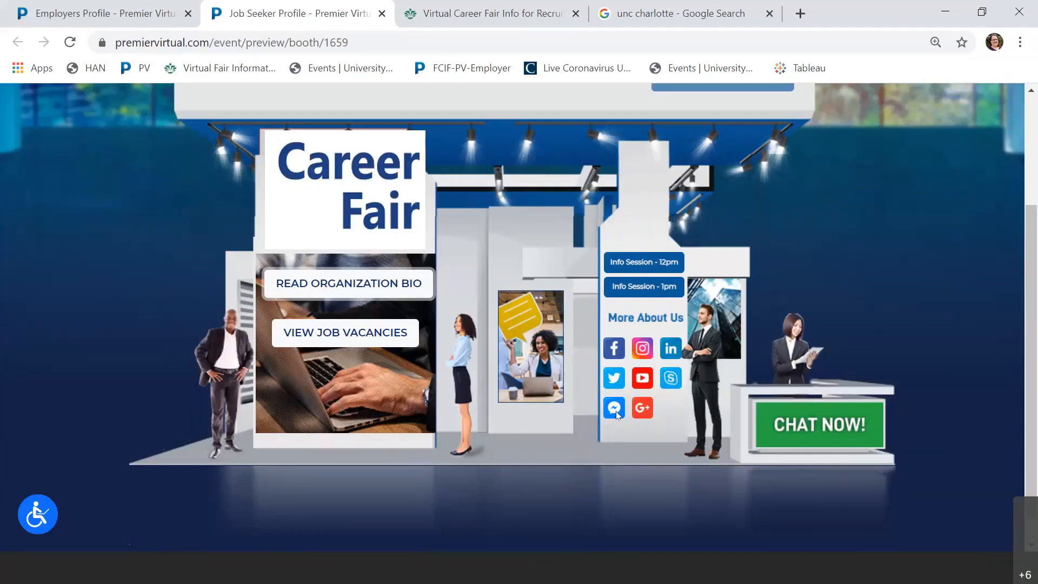
{"action": "scroll", "coordinate": [663, 387], "scroll_direction": "up", "scroll_amount": 3}
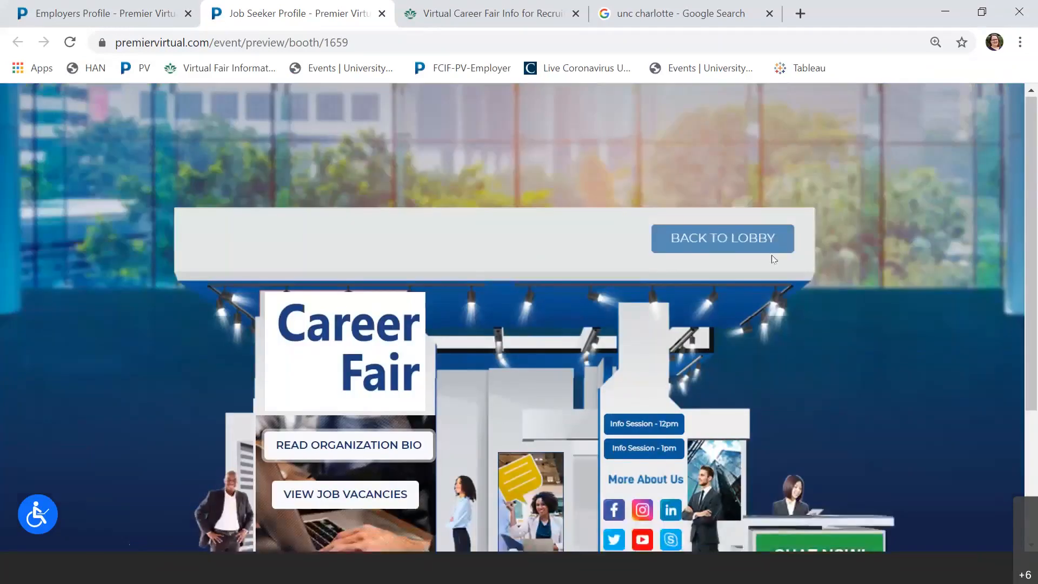
{"action": "left_click", "coordinate": [382, 13]}
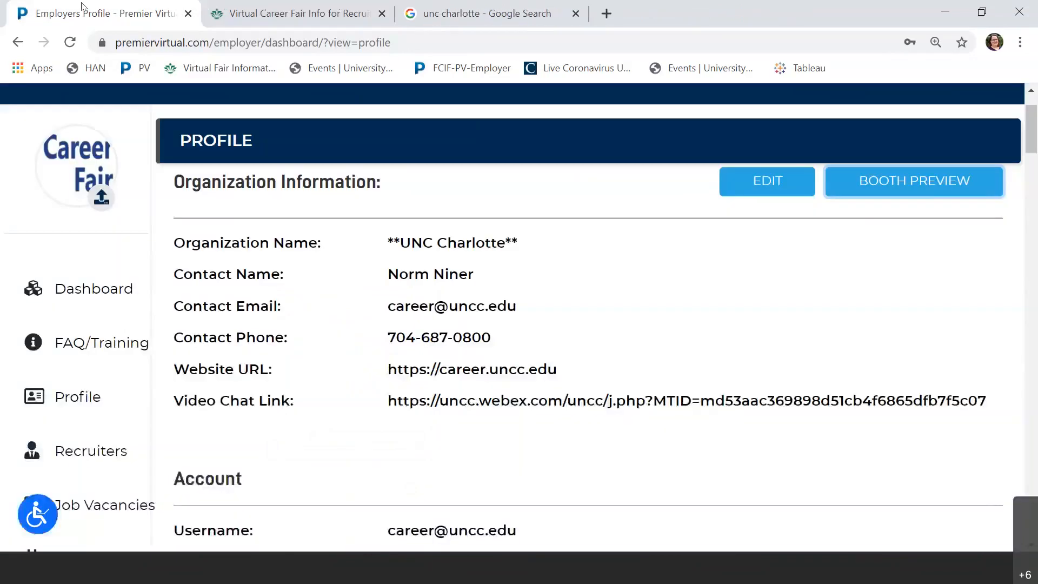
Open the organization's profile from the Dashboard for editing.
{"action": "left_click", "coordinate": [47, 311]}
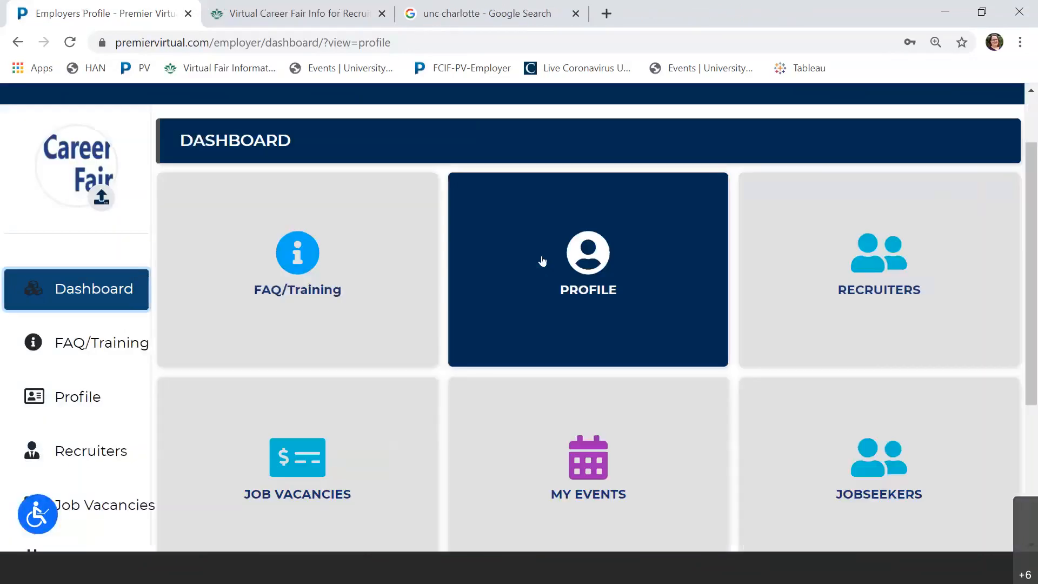
{"action": "left_click", "coordinate": [584, 271]}
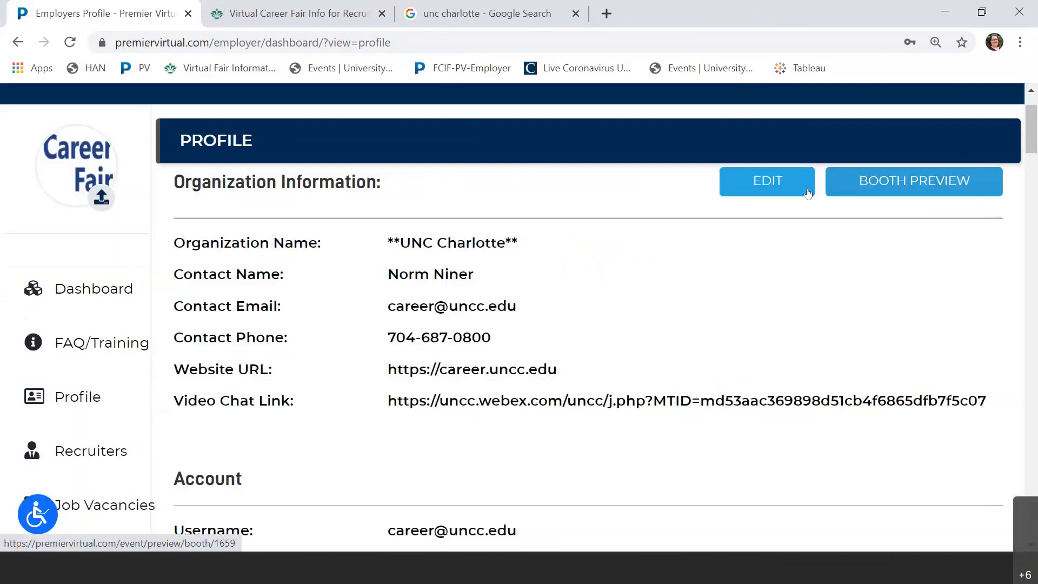
{"action": "left_click", "coordinate": [762, 184]}
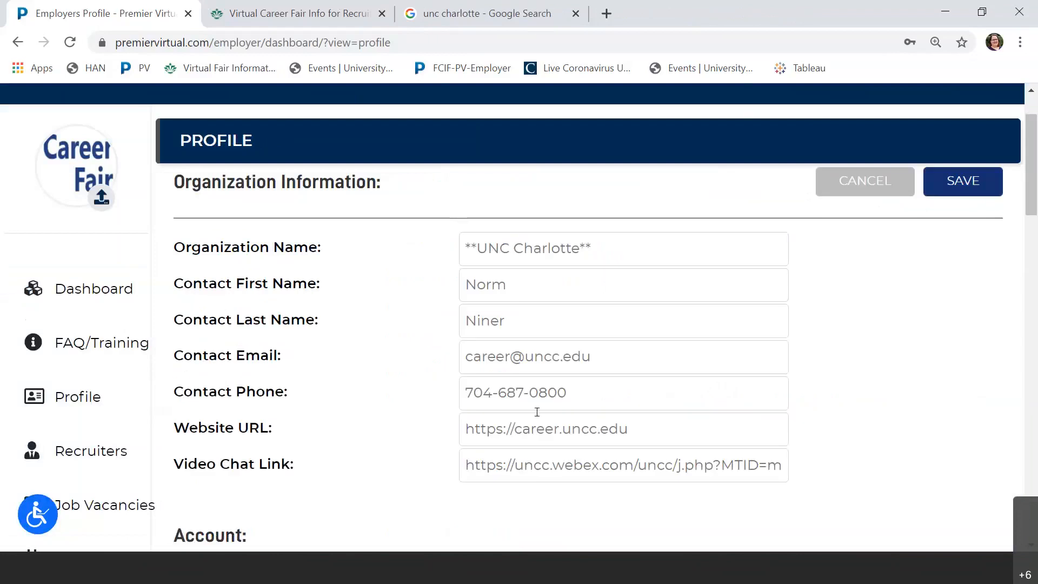
Review the profile's editable fields, highlighting the Video Chat Link and the account's username.
{"action": "scroll", "coordinate": [907, 346], "scroll_direction": "down", "scroll_amount": 3}
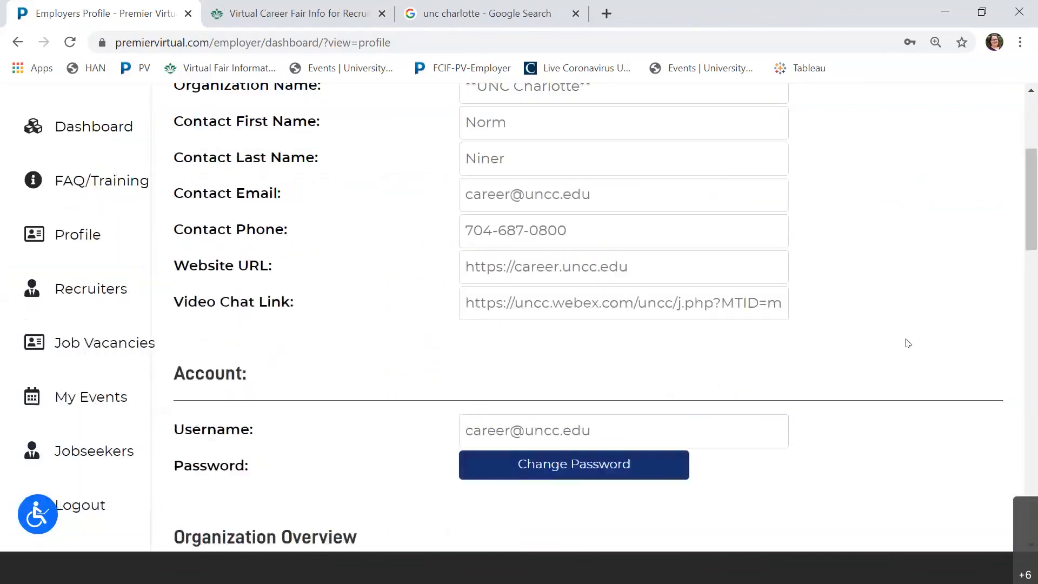
{"action": "left_click_drag", "start_coordinate": [466, 302], "coordinate": [674, 303]}
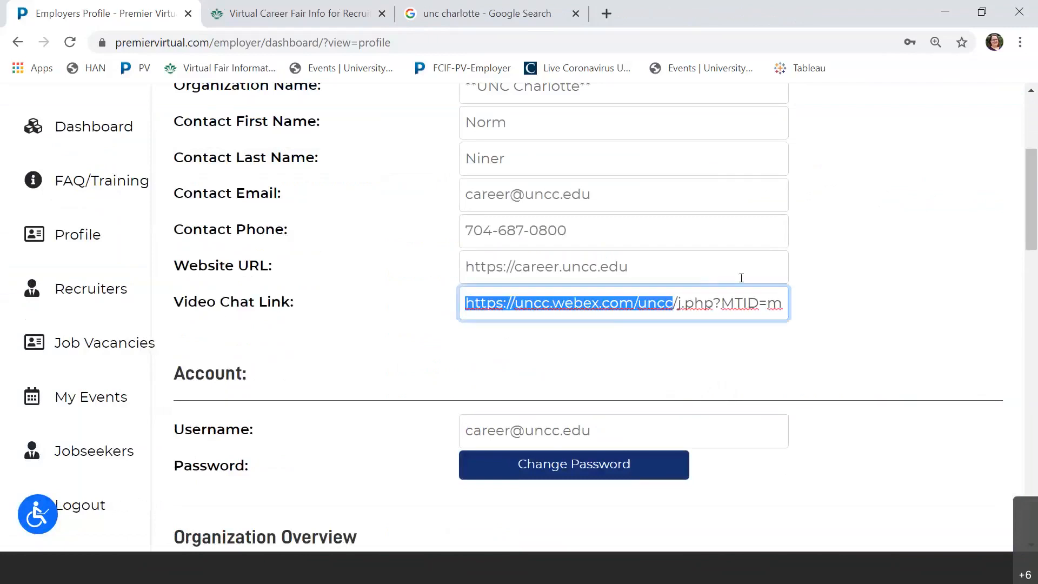
{"action": "left_click", "coordinate": [508, 292]}
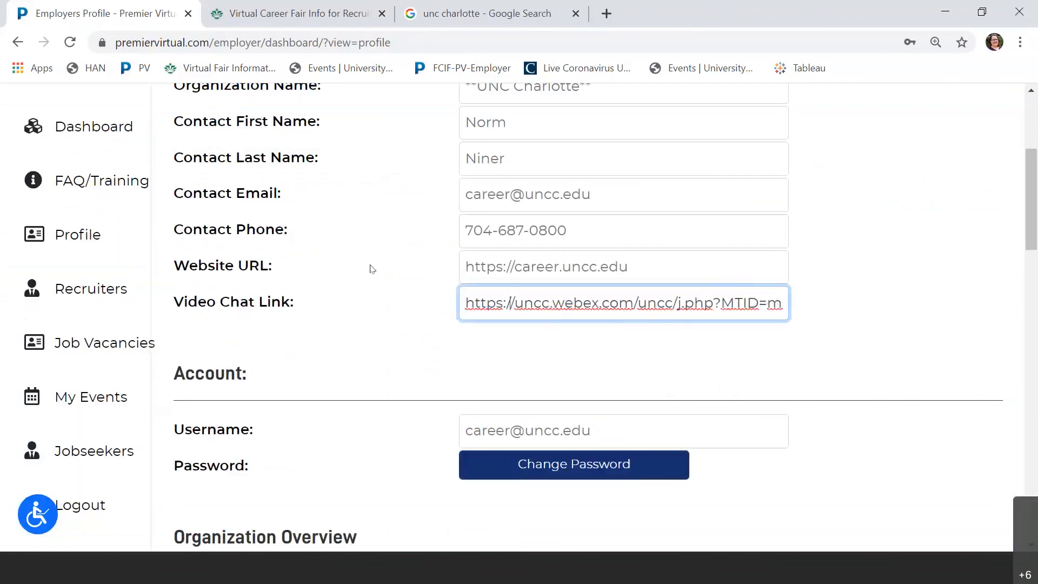
{"action": "scroll", "coordinate": [408, 286], "scroll_direction": "down", "scroll_amount": 2}
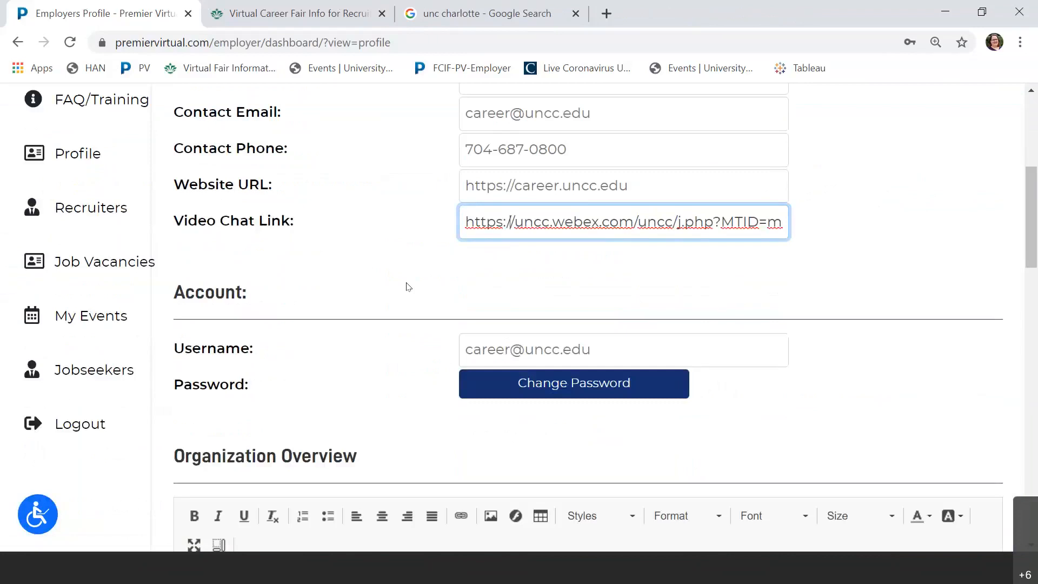
{"action": "scroll", "coordinate": [408, 287], "scroll_direction": "down", "scroll_amount": 3}
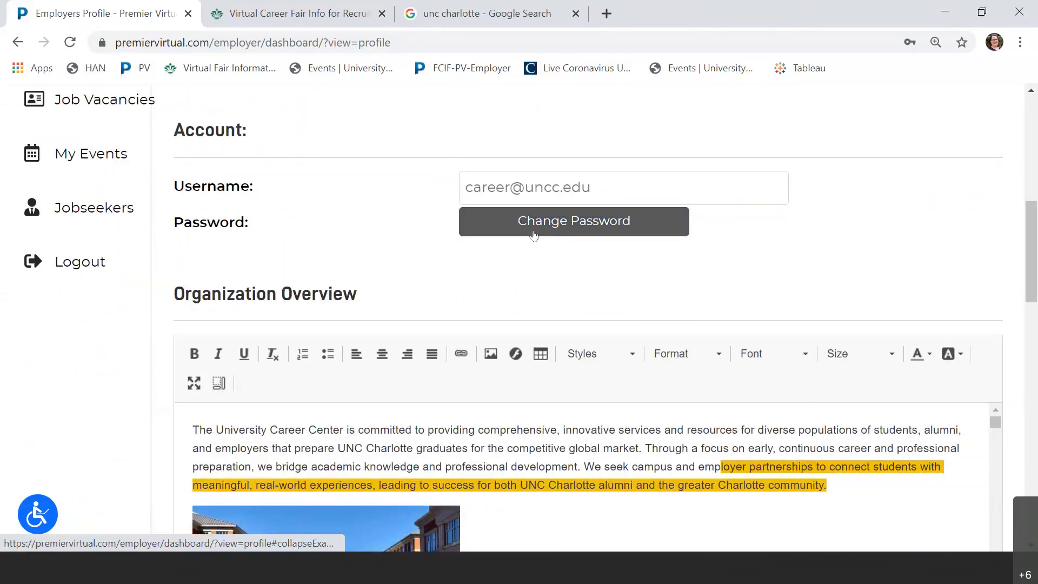
{"action": "left_click_drag", "start_coordinate": [612, 180], "coordinate": [443, 180]}
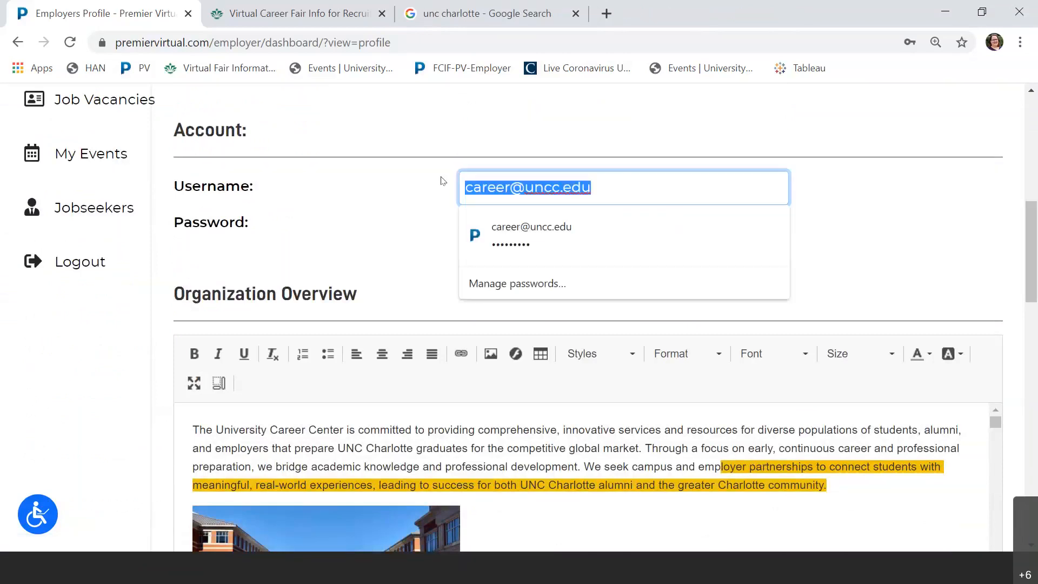
{"action": "left_click", "coordinate": [420, 193]}
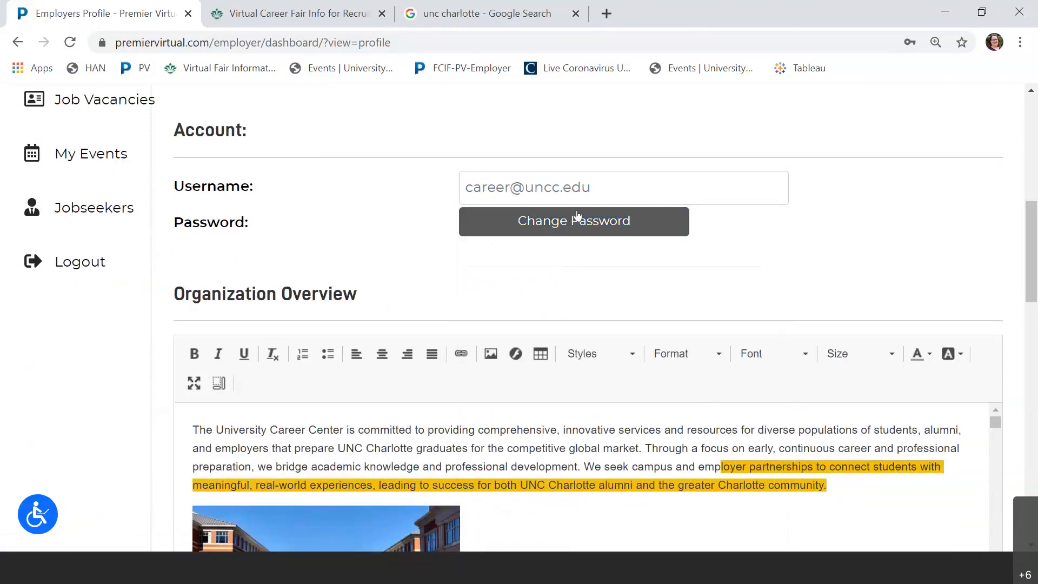
Inspect the link settings for a selected passage of the Organization Overview text and close them without adding a link.
{"action": "scroll", "coordinate": [563, 261], "scroll_direction": "down", "scroll_amount": 3}
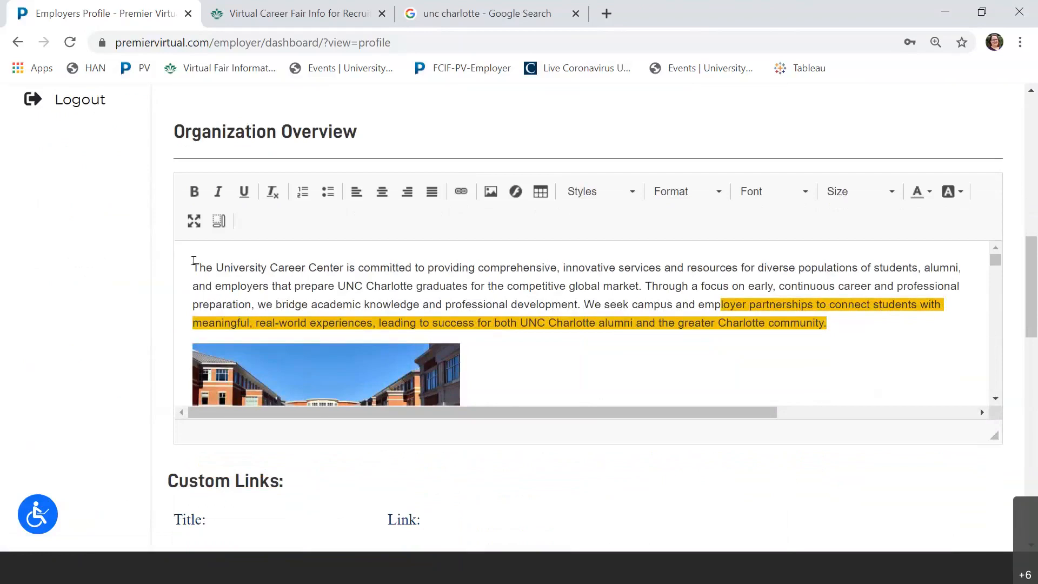
{"action": "left_click", "coordinate": [333, 267]}
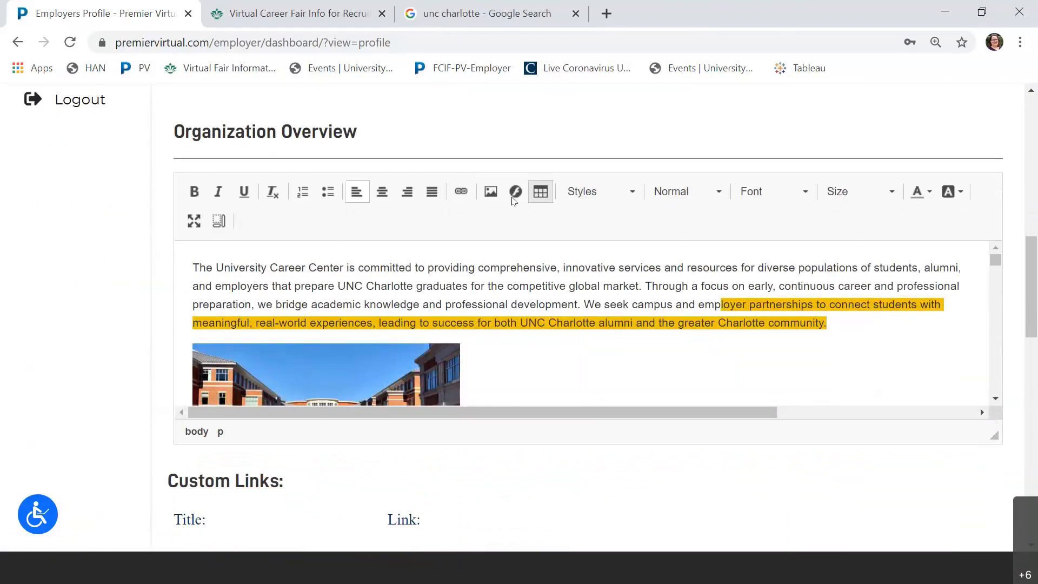
{"action": "left_click_drag", "start_coordinate": [730, 284], "coordinate": [541, 267]}
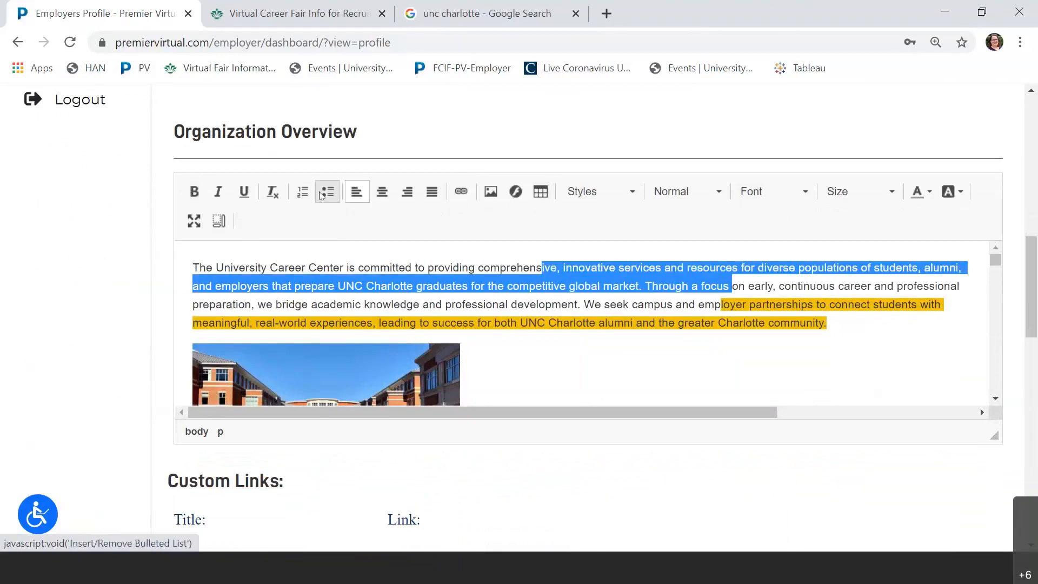
{"action": "left_click", "coordinate": [459, 193]}
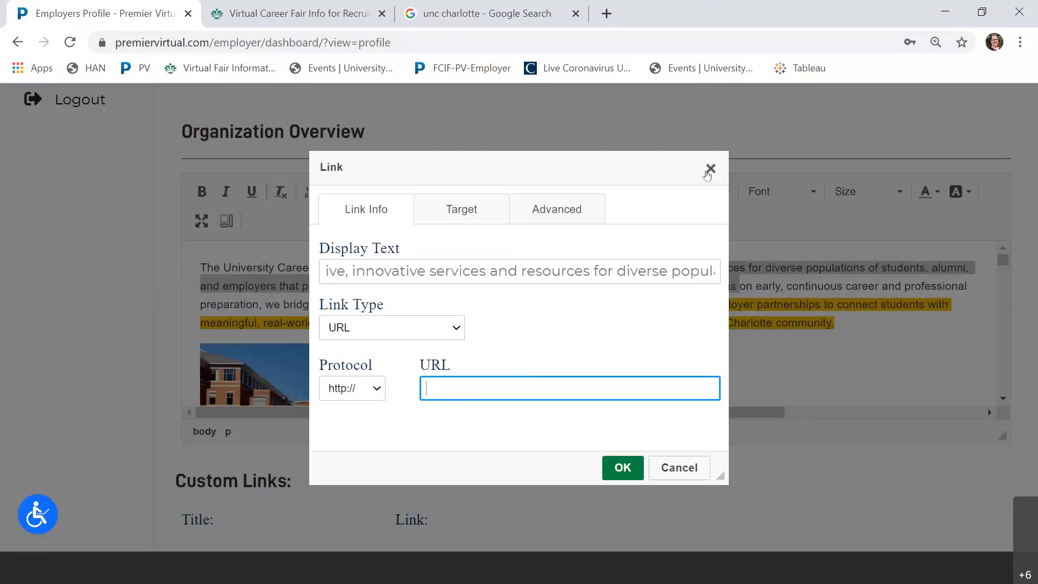
{"action": "left_click", "coordinate": [709, 169]}
Add an empty line below the Organization Overview's highlighted text and copy the Business North Carolina campus photo from the unc charlotte Google image results.
{"action": "left_click", "coordinate": [873, 315]}
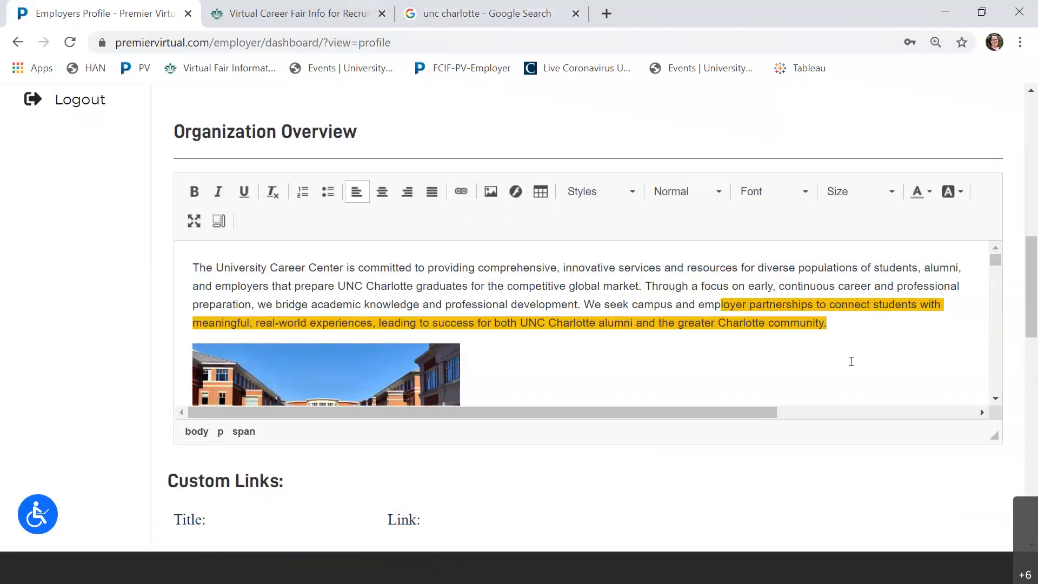
{"action": "key", "text": "Return"}
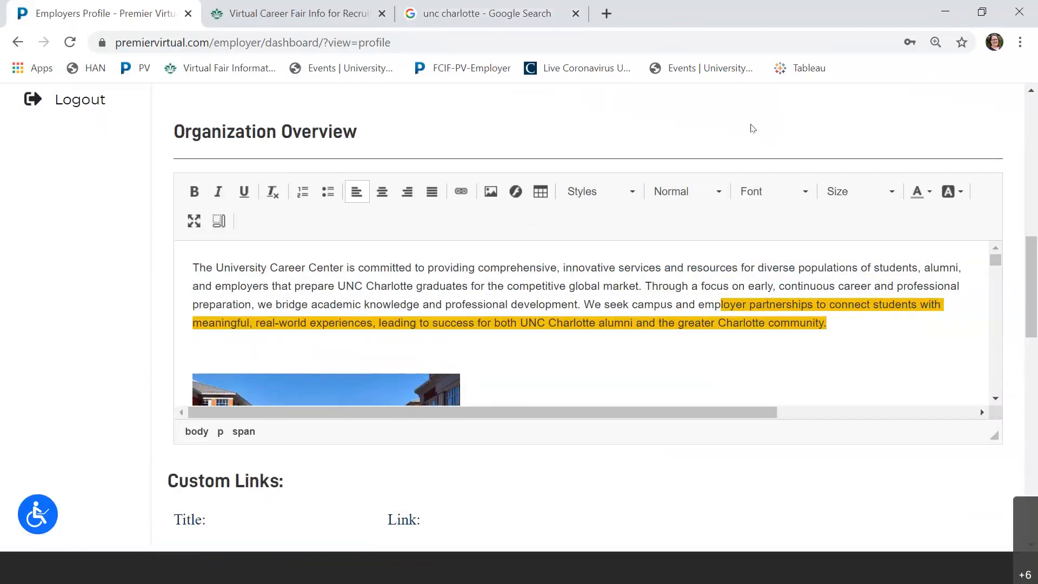
{"action": "left_click", "coordinate": [982, 12]}
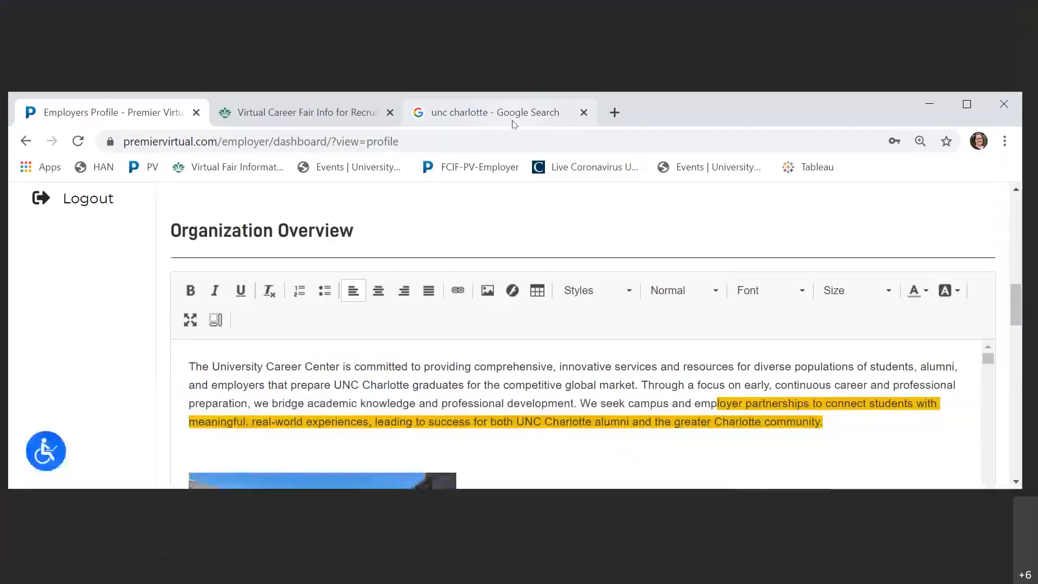
{"action": "left_click", "coordinate": [513, 123]}
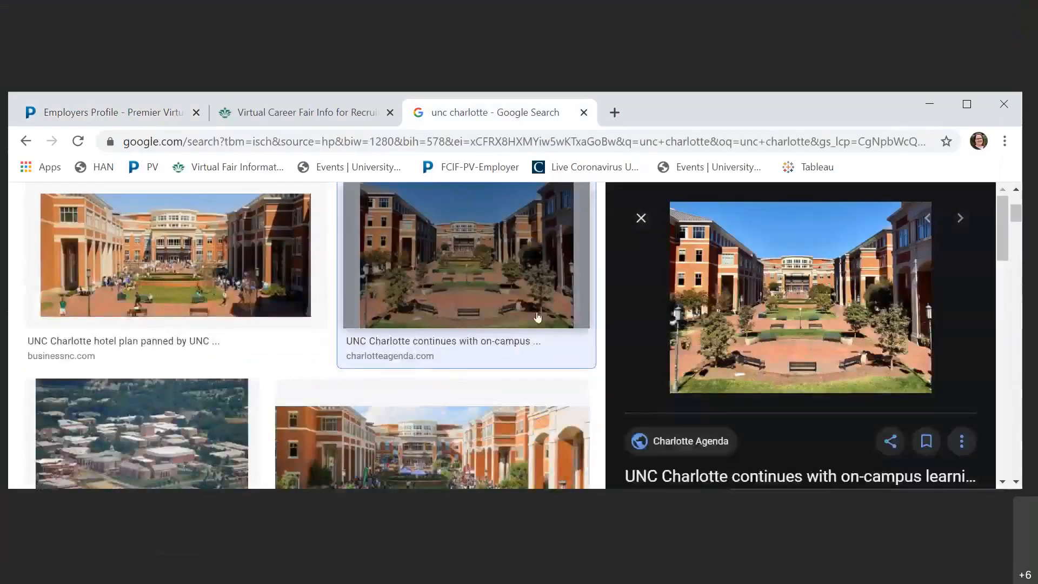
{"action": "scroll", "coordinate": [518, 330], "scroll_direction": "up", "scroll_amount": 3}
{"action": "scroll", "coordinate": [519, 331], "scroll_direction": "down", "scroll_amount": 3}
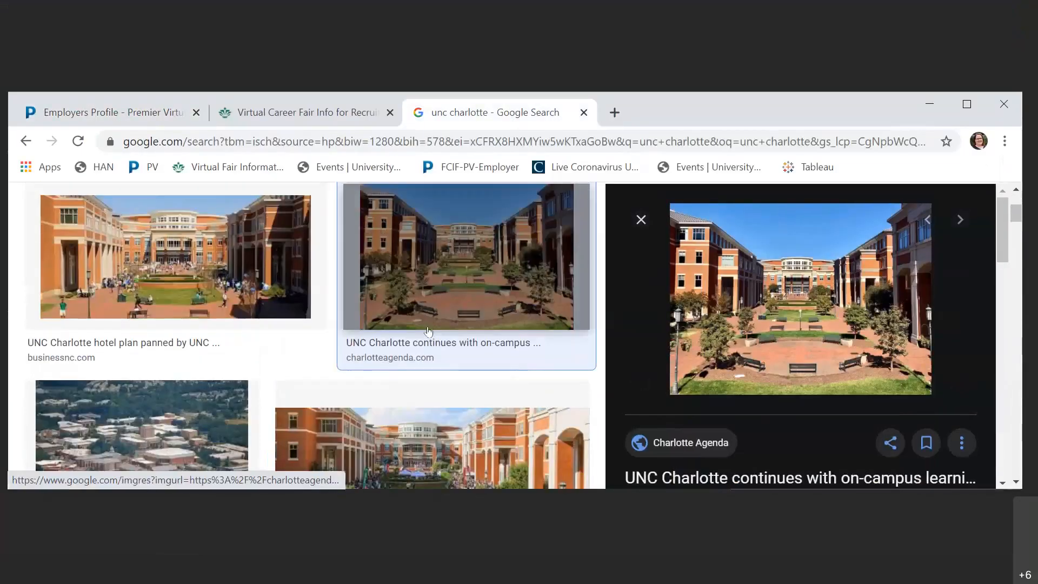
{"action": "left_click", "coordinate": [156, 271]}
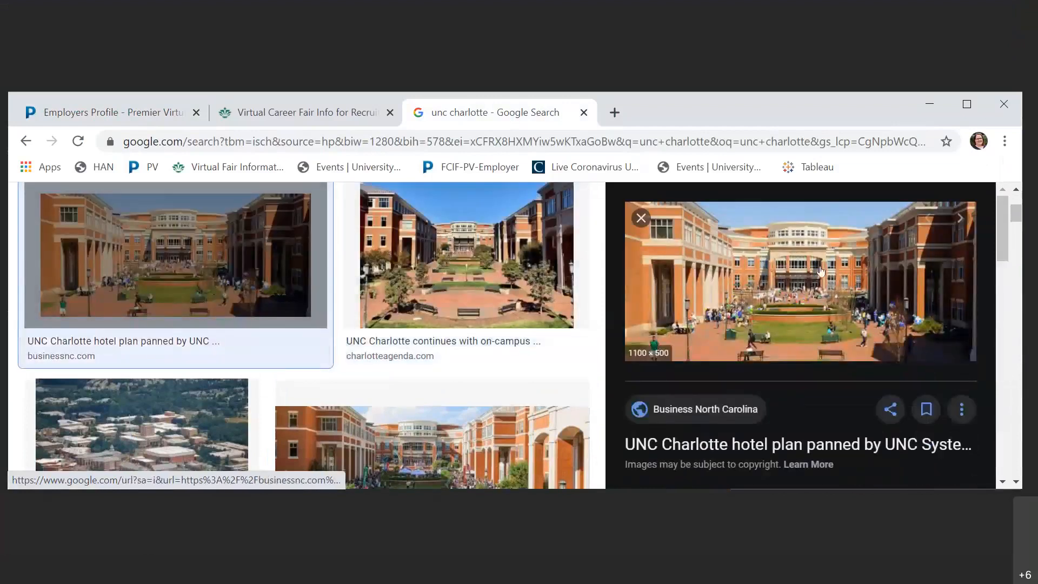
{"action": "right_click", "coordinate": [800, 273]}
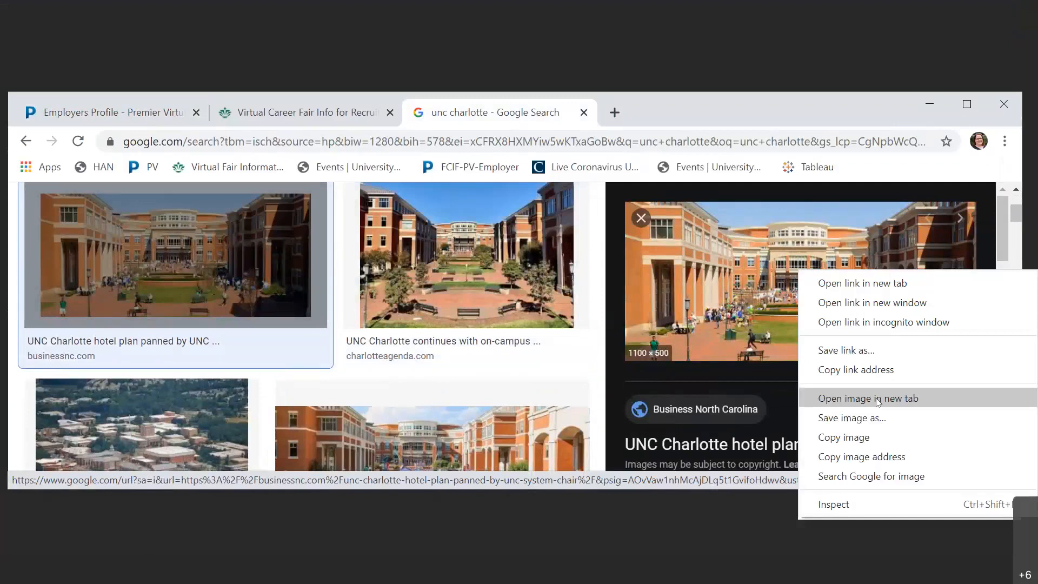
{"action": "left_click", "coordinate": [857, 432]}
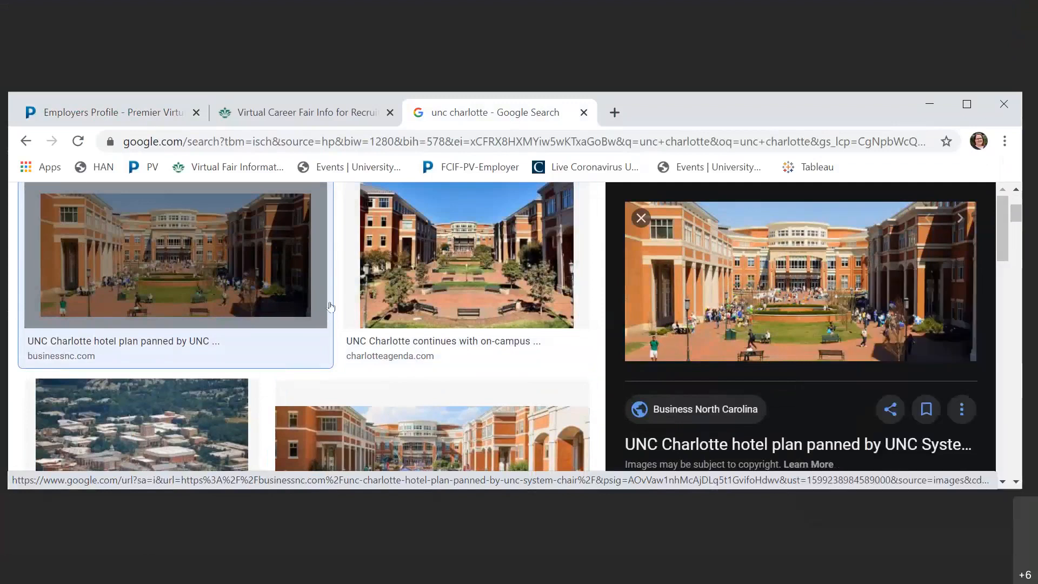
Paste the copied campus photo into the empty line of the Organization Overview and maximize the browser window.
{"action": "left_click", "coordinate": [149, 112]}
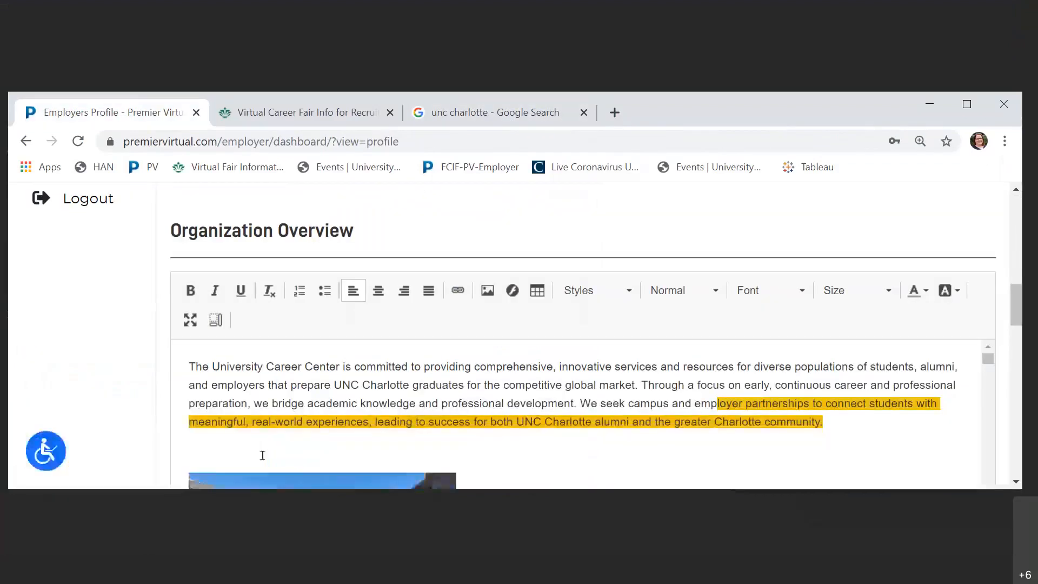
{"action": "scroll", "coordinate": [252, 440], "scroll_direction": "down", "scroll_amount": 1}
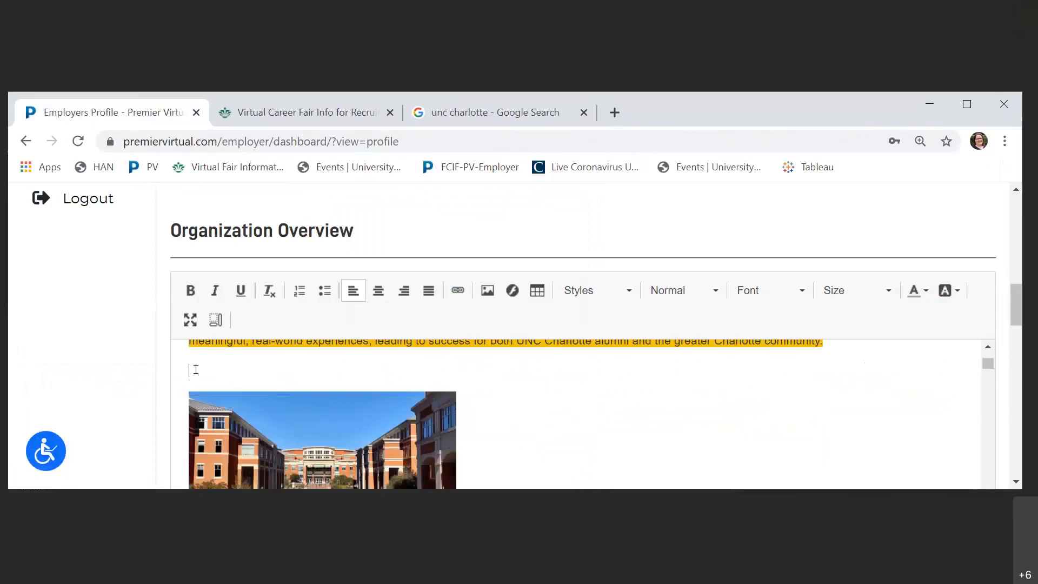
{"action": "right_click", "coordinate": [200, 374]}
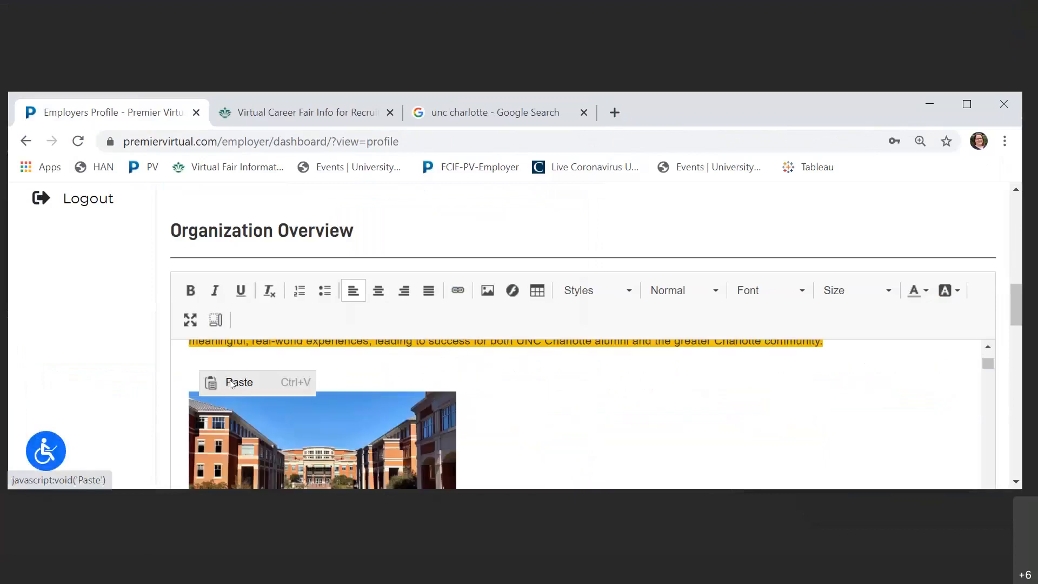
{"action": "left_click", "coordinate": [231, 380]}
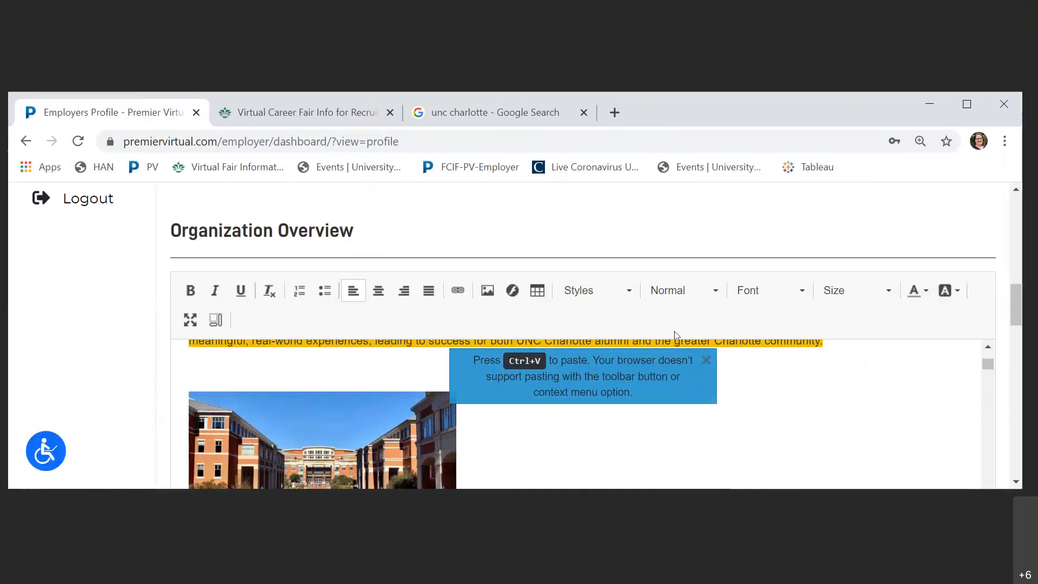
{"action": "key", "text": "ctrl+v"}
{"action": "left_click", "coordinate": [706, 360]}
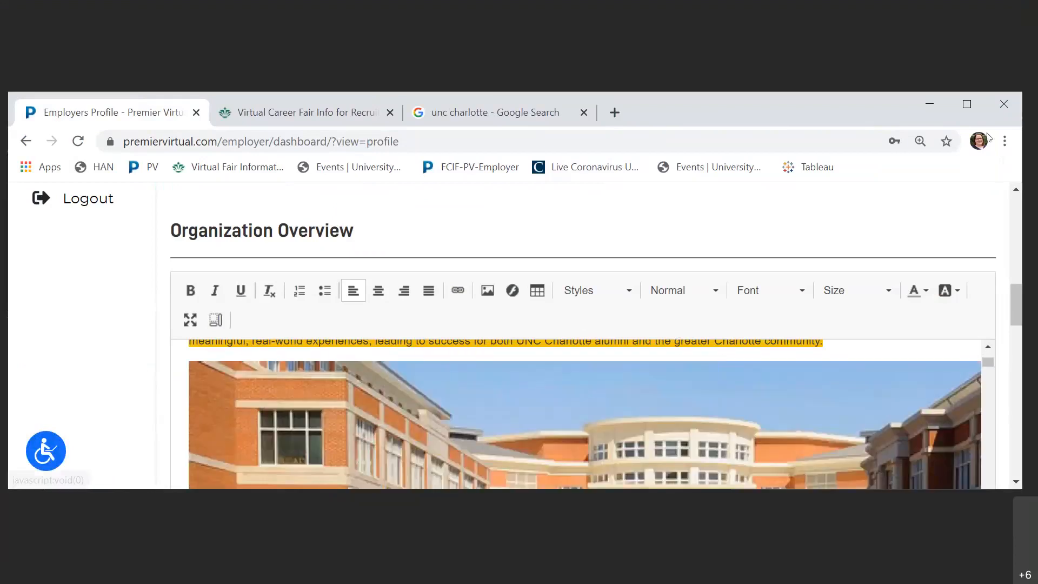
{"action": "left_click", "coordinate": [966, 106]}
Resize the campus photo in the Organization Overview to a width of 500 and a height of 227.
{"action": "left_click", "coordinate": [457, 343]}
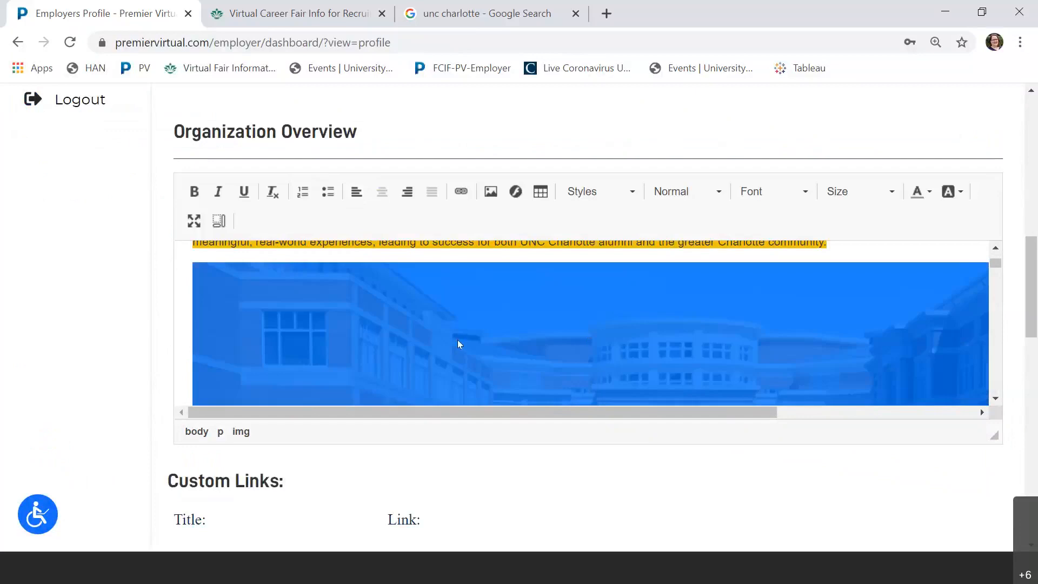
{"action": "double_click", "coordinate": [486, 314]}
{"action": "left_click", "coordinate": [305, 318]}
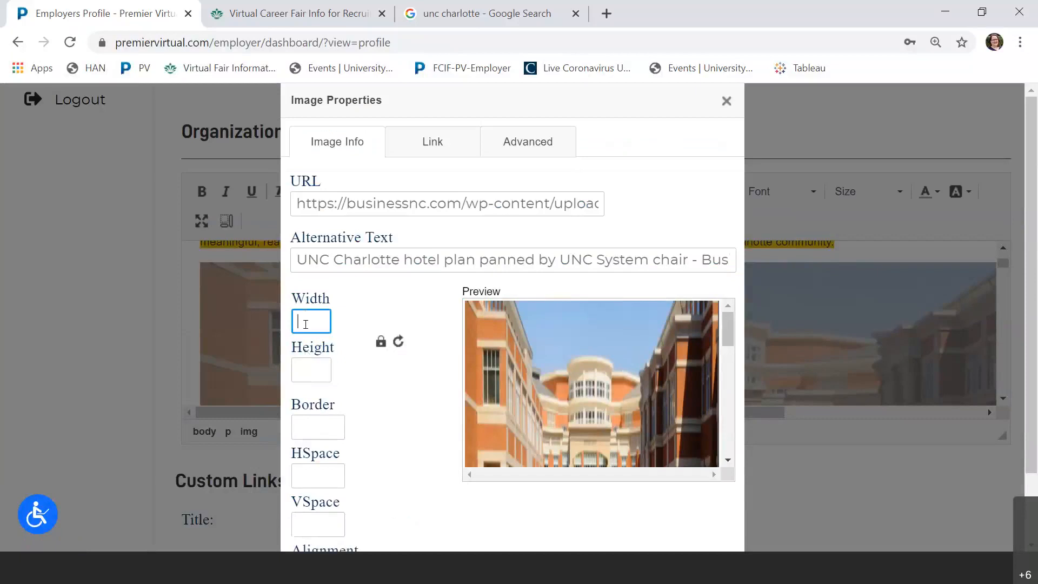
{"action": "type", "text": "500"}
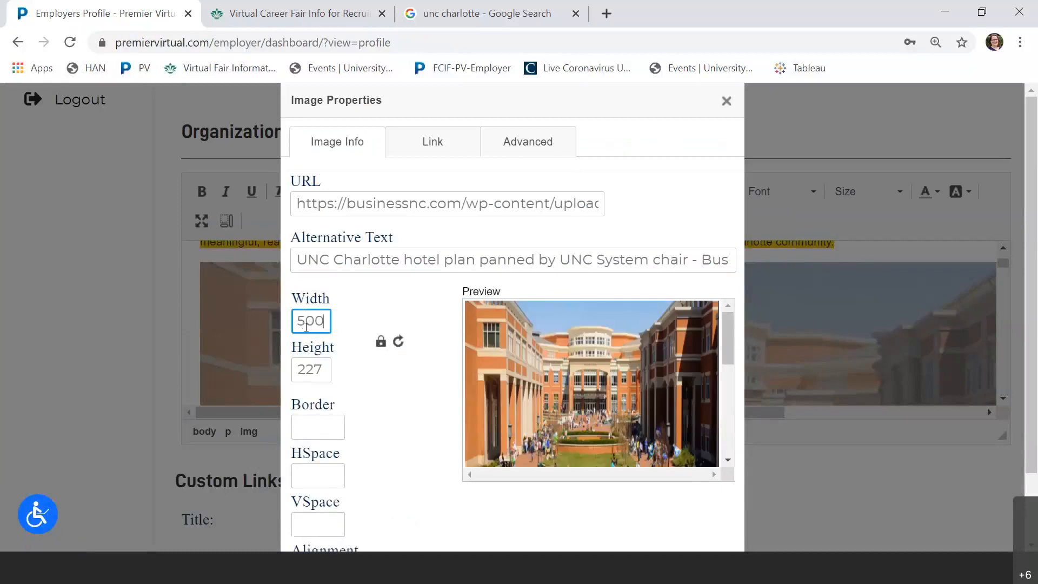
{"action": "scroll", "coordinate": [390, 450], "scroll_direction": "down", "scroll_amount": 2}
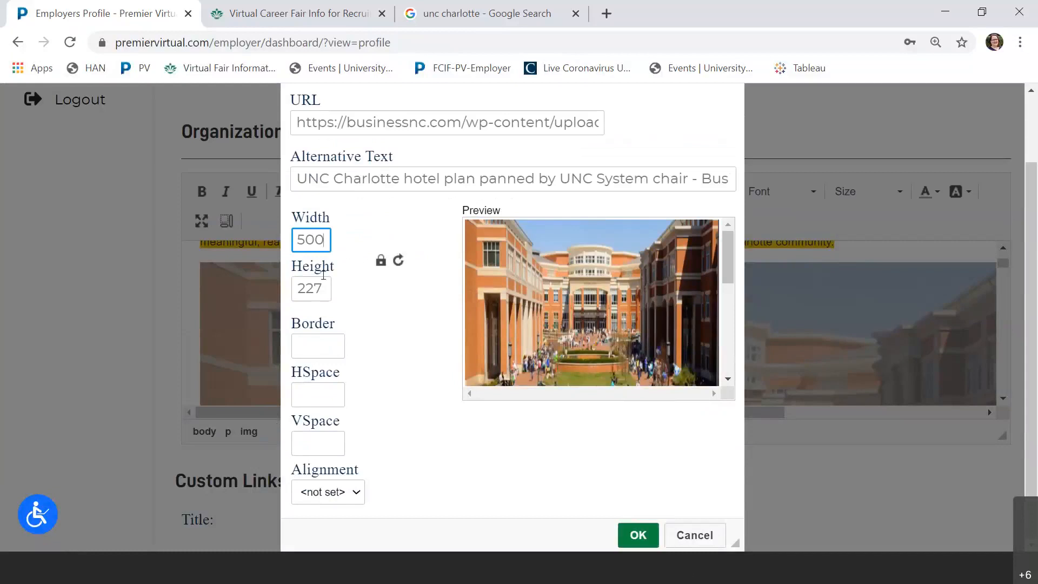
{"action": "left_click", "coordinate": [298, 288]}
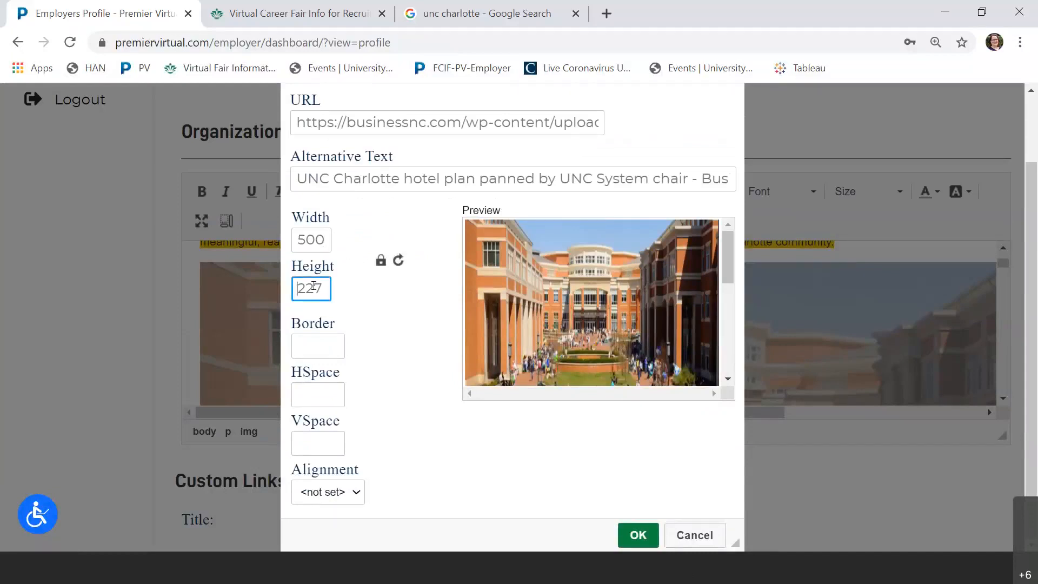
{"action": "left_click", "coordinate": [627, 535]}
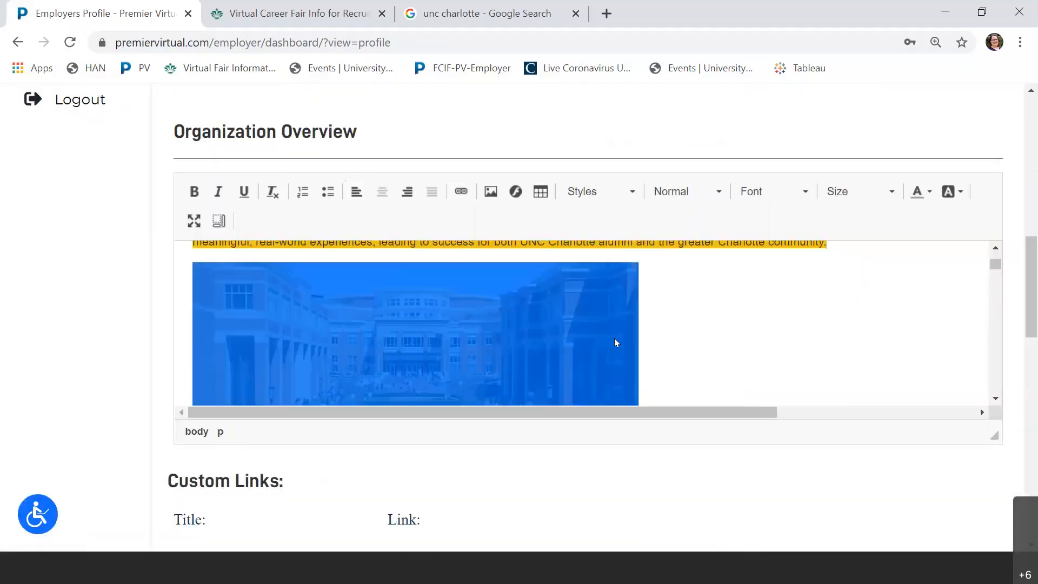
Reopen the resized photo's properties, close them without changes, and review the photo below the highlighted overview text.
{"action": "scroll", "coordinate": [614, 338], "scroll_direction": "down", "scroll_amount": 1}
{"action": "double_click", "coordinate": [638, 379]}
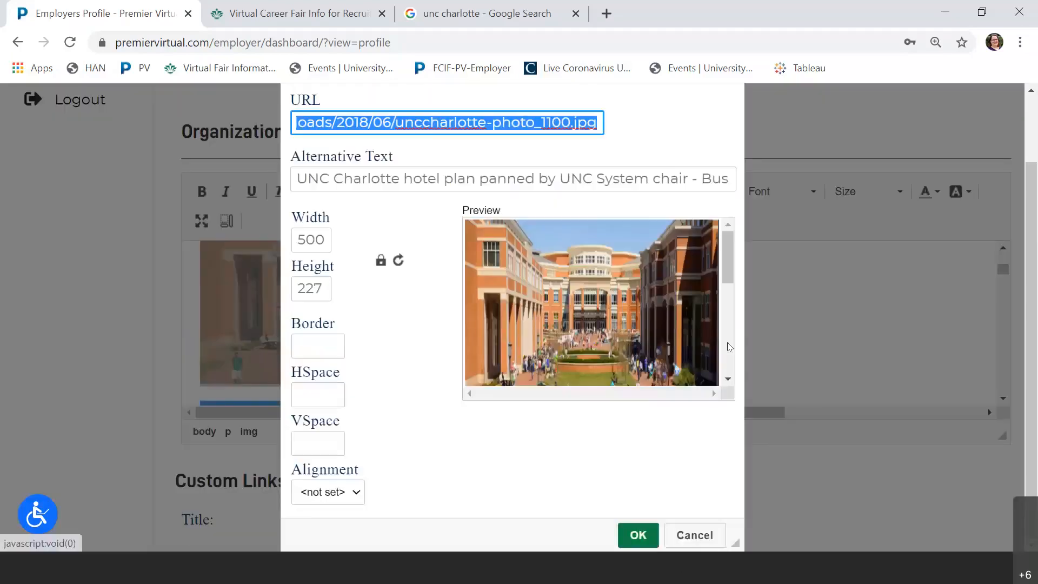
{"action": "left_click", "coordinate": [693, 540]}
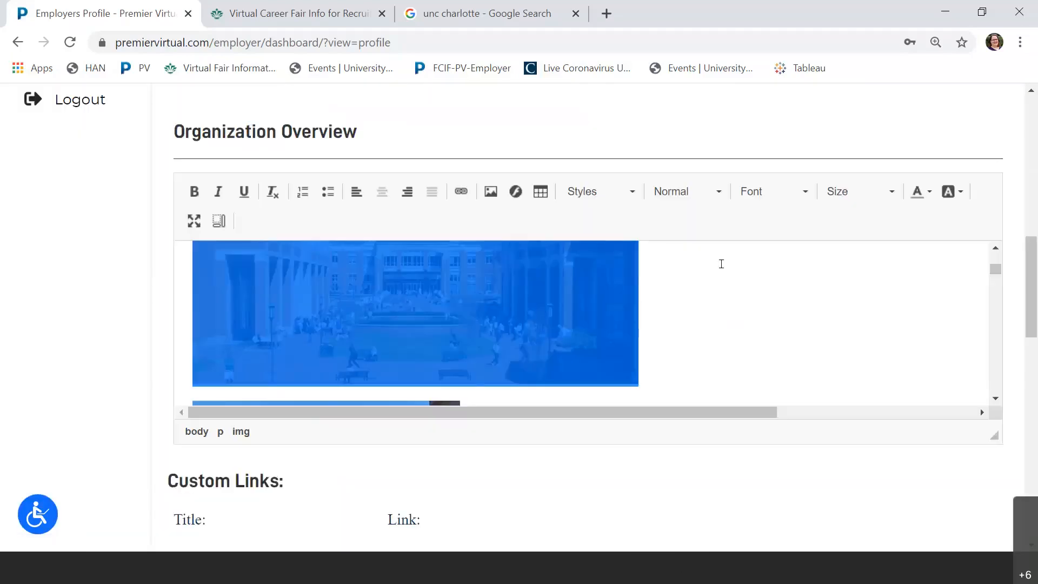
{"action": "scroll", "coordinate": [793, 331], "scroll_direction": "up", "scroll_amount": 2}
{"action": "left_click", "coordinate": [670, 356]}
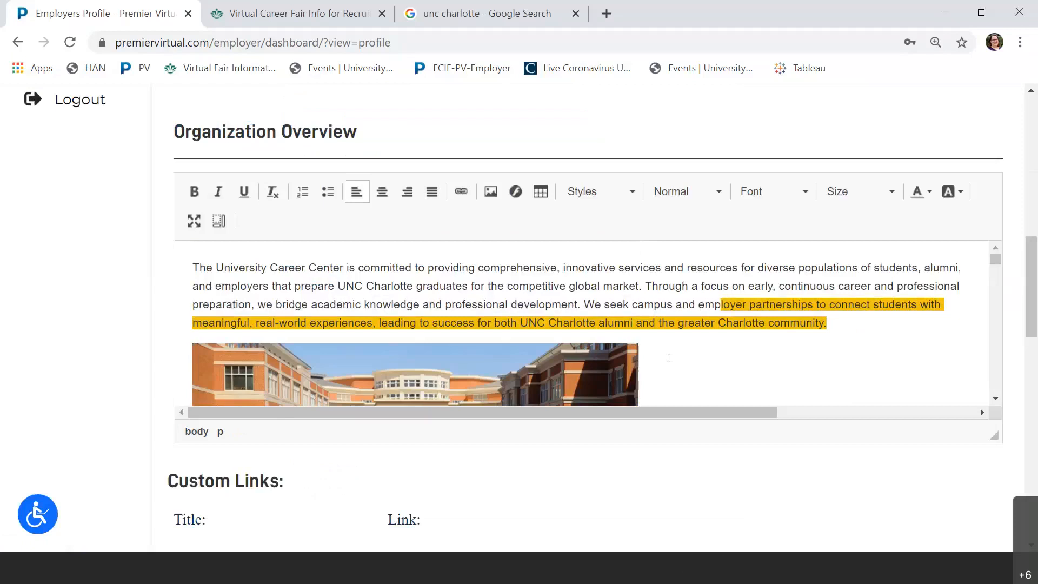
{"action": "scroll", "coordinate": [669, 356], "scroll_direction": "down", "scroll_amount": 3}
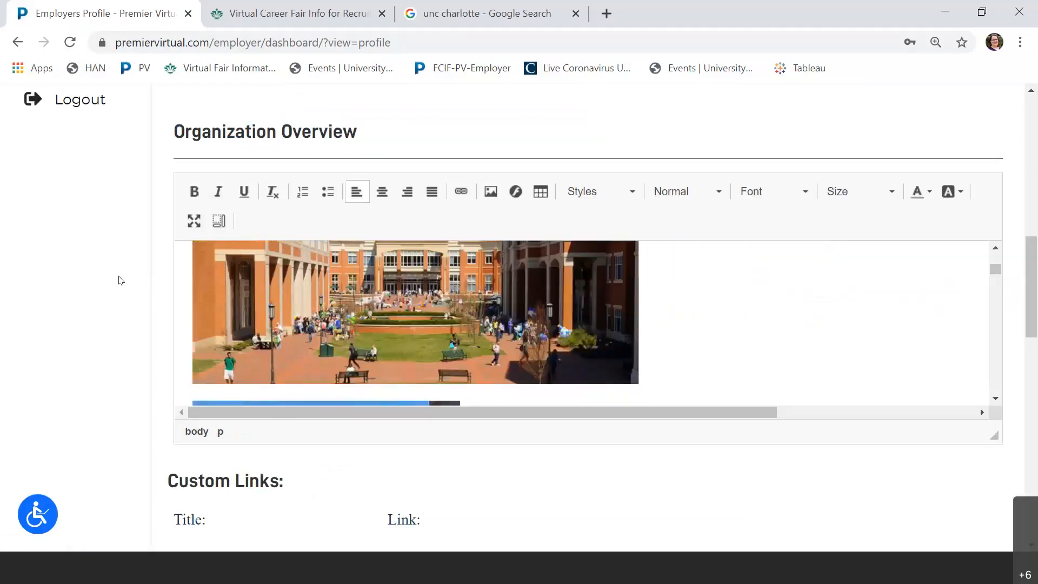
Title the third custom link "Career Guide".
{"action": "scroll", "coordinate": [120, 280], "scroll_direction": "down", "scroll_amount": 5}
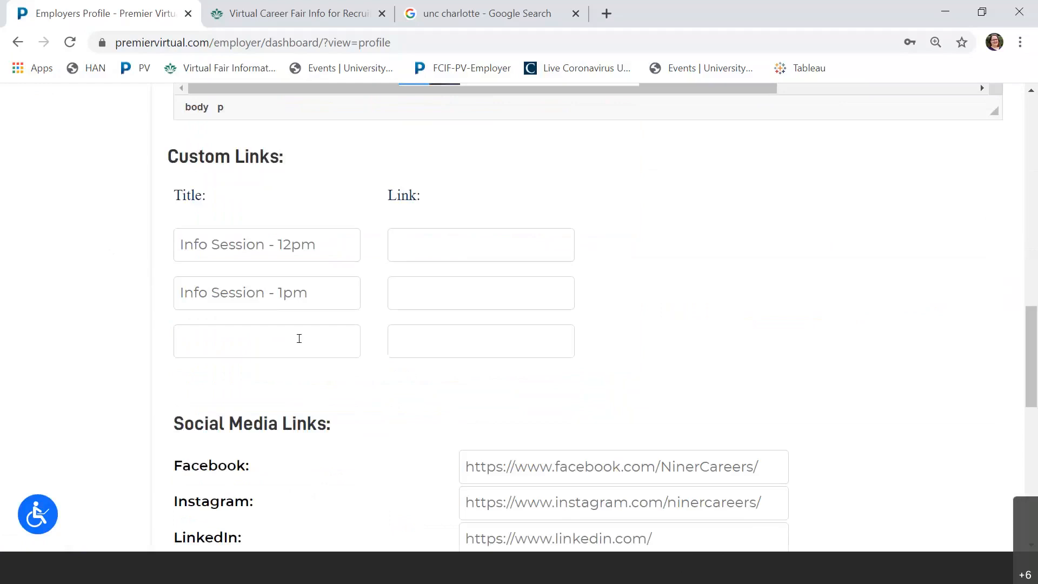
{"action": "left_click", "coordinate": [299, 339]}
{"action": "left_click", "coordinate": [243, 384]}
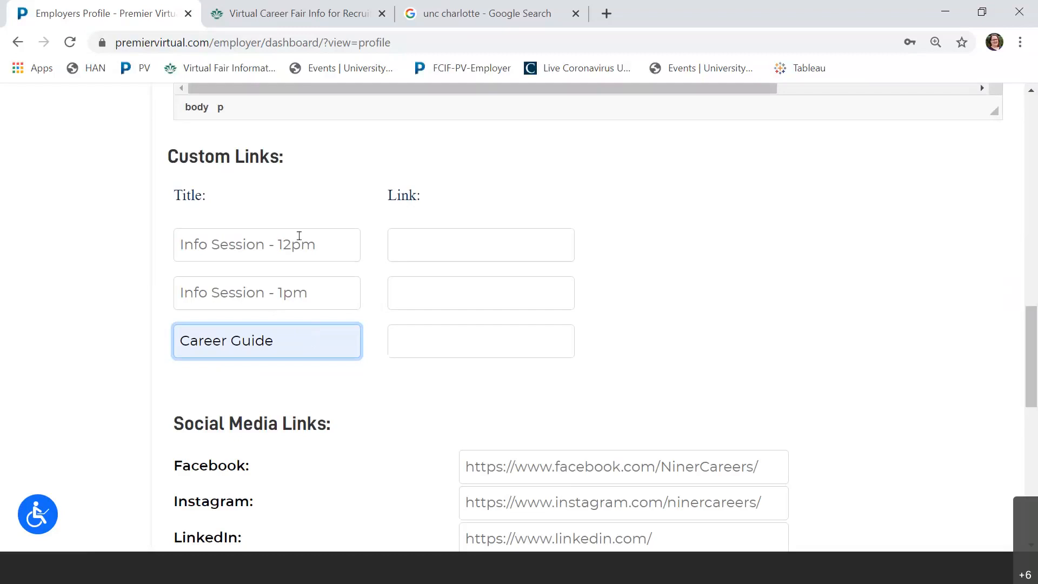
Examine the title and link fields of the 12pm info session custom link without changing them.
{"action": "left_click_drag", "start_coordinate": [328, 244], "coordinate": [178, 248]}
{"action": "left_click", "coordinate": [327, 238]}
{"action": "left_click", "coordinate": [433, 241]}
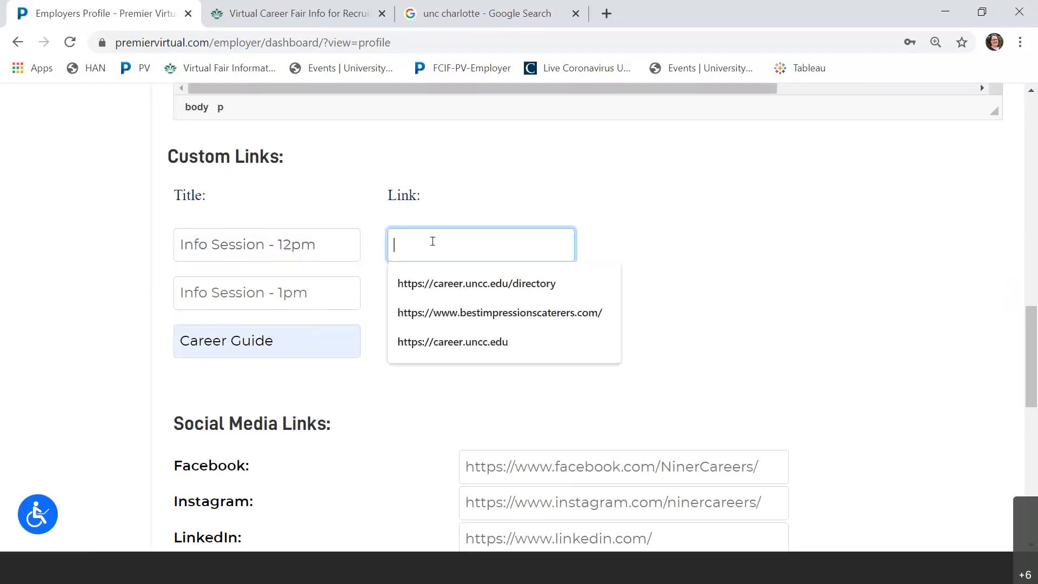
{"action": "left_click", "coordinate": [711, 223]}
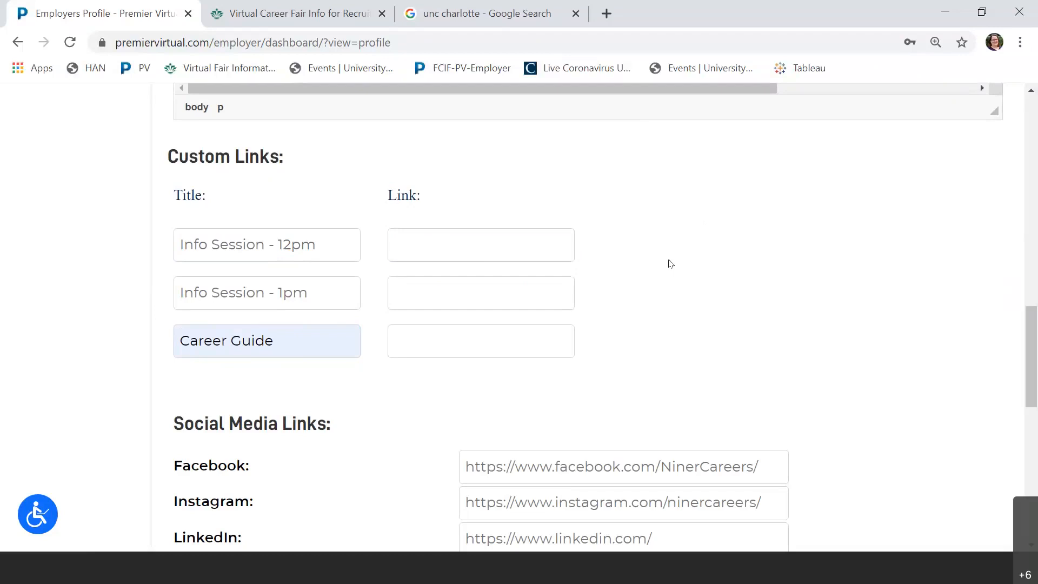
Extend the "Career Guide" custom link title with a long run of "f" characters to make it overly long.
{"action": "left_click", "coordinate": [313, 329]}
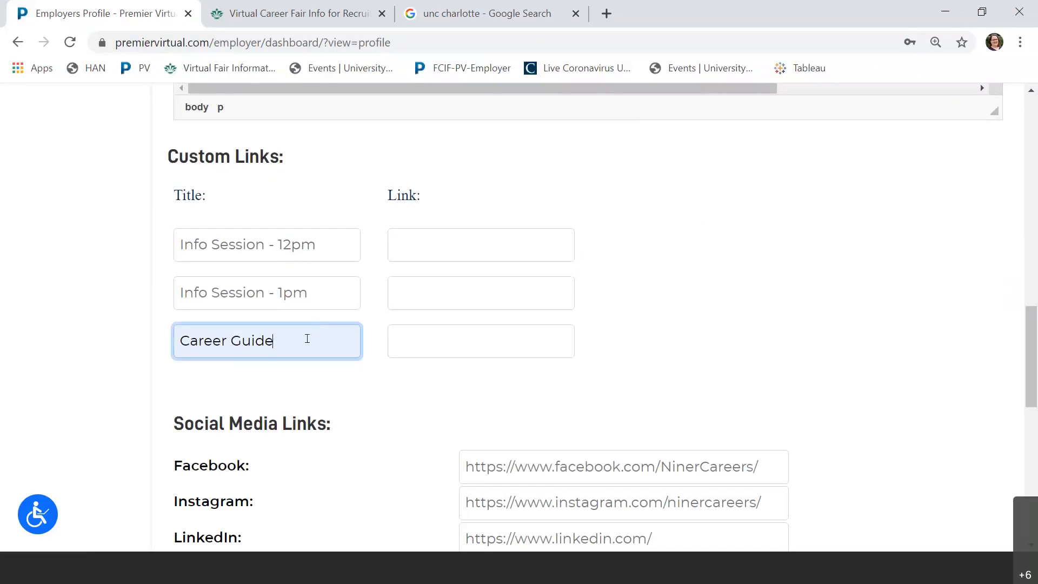
{"action": "type", "text": "f"}
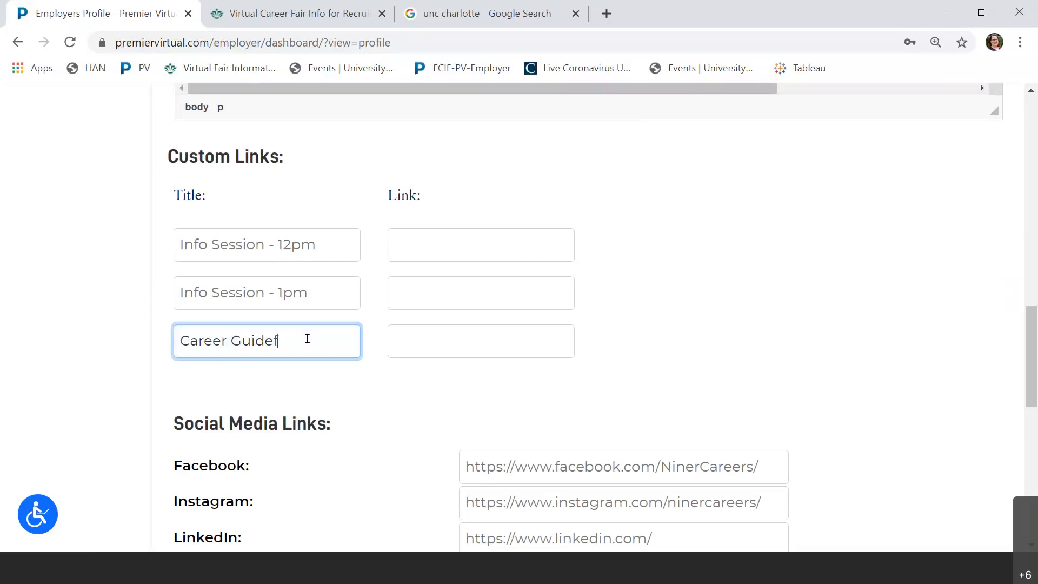
{"action": "type", "text": "ffffffffffffffffffffffffffffffffffff"}
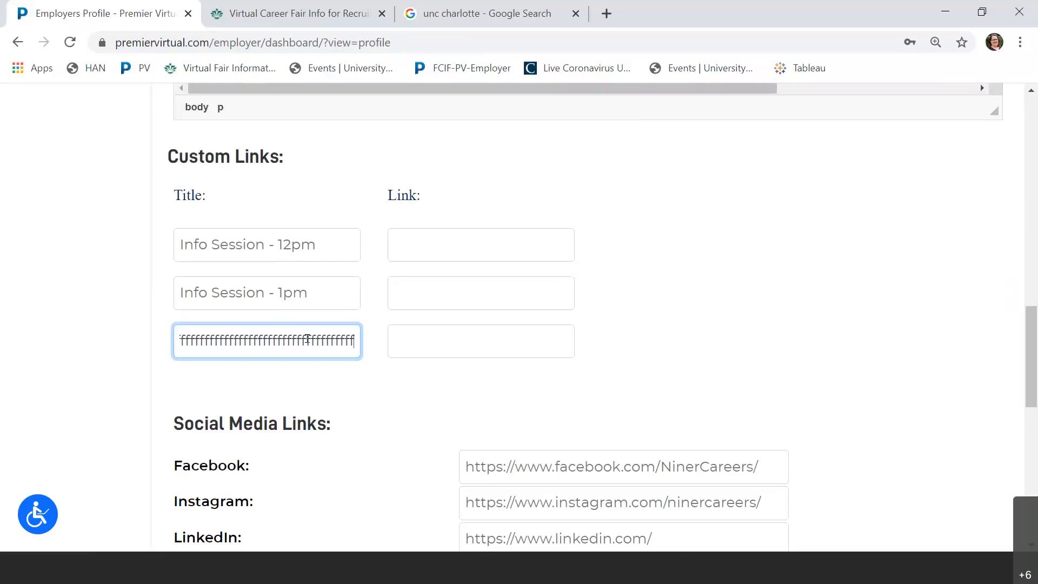
{"action": "type", "text": "fffffffff"}
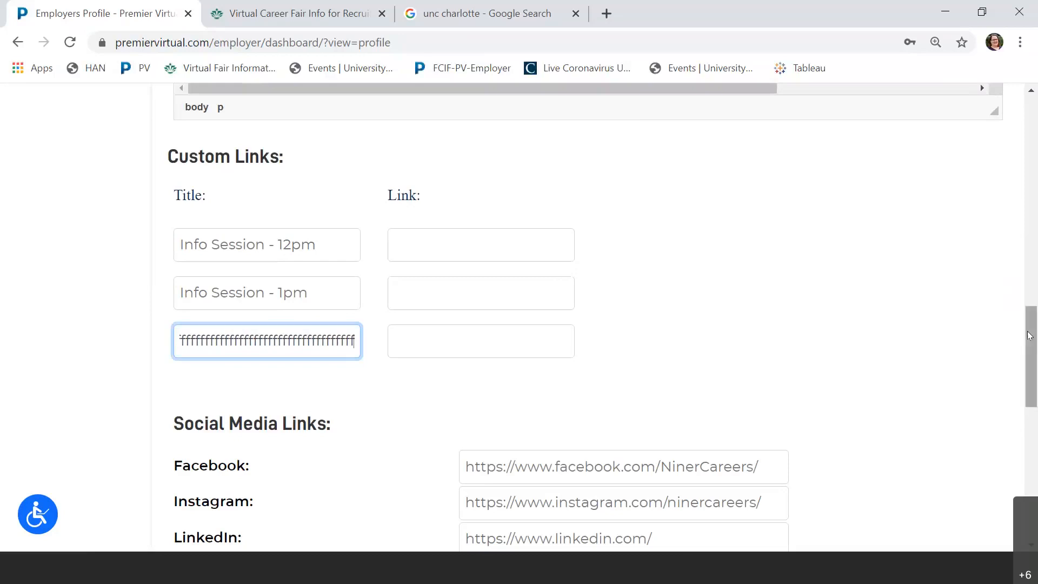
Save the edited organization profile and dismiss the confirmation message.
{"action": "left_click_drag", "start_coordinate": [1031, 352], "coordinate": [1034, 157]}
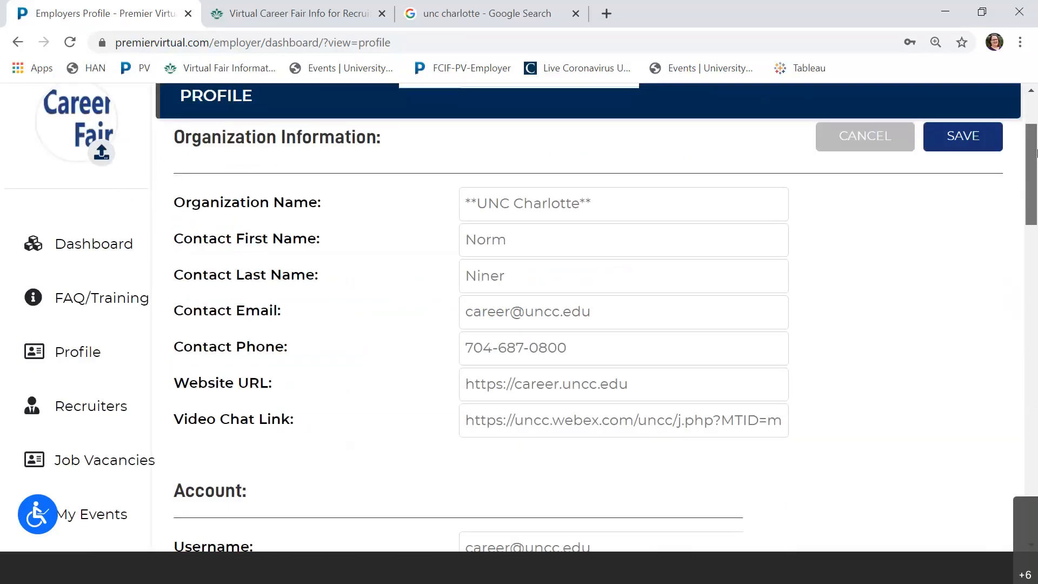
{"action": "left_click", "coordinate": [963, 194]}
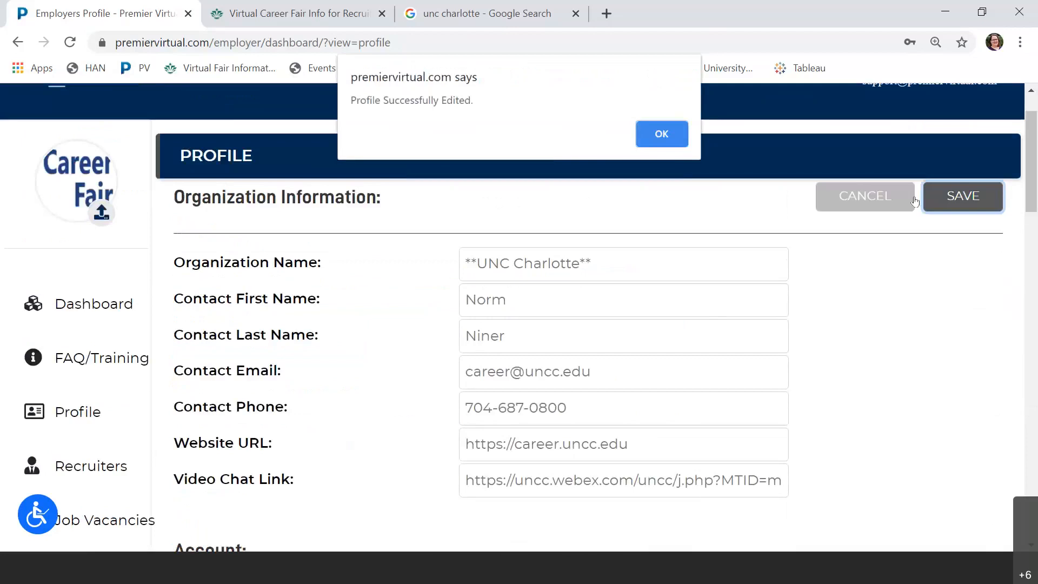
{"action": "left_click", "coordinate": [647, 141]}
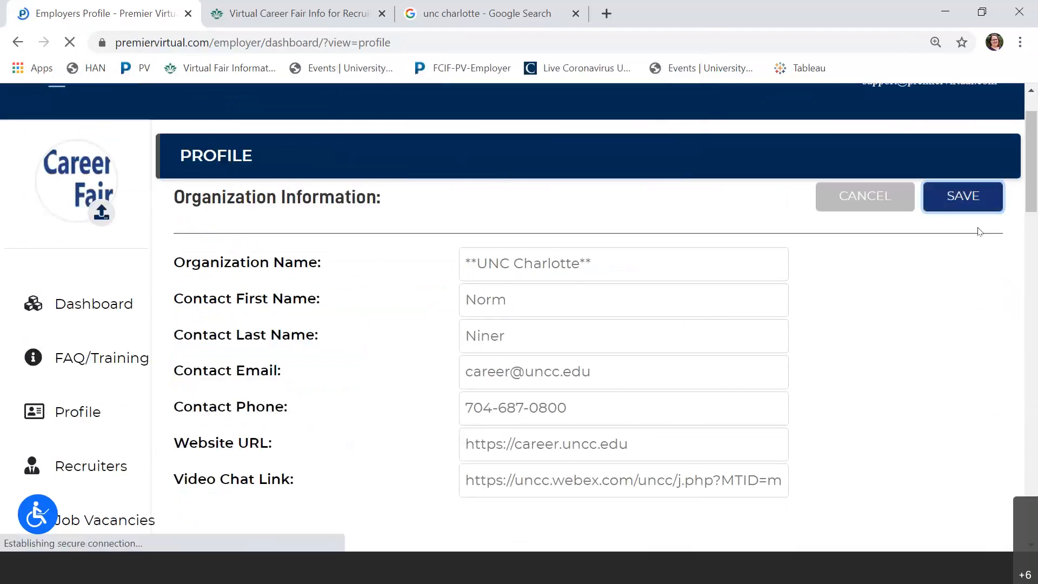
Open the booth preview and examine how the overly long custom link title displays.
{"action": "left_click", "coordinate": [943, 262]}
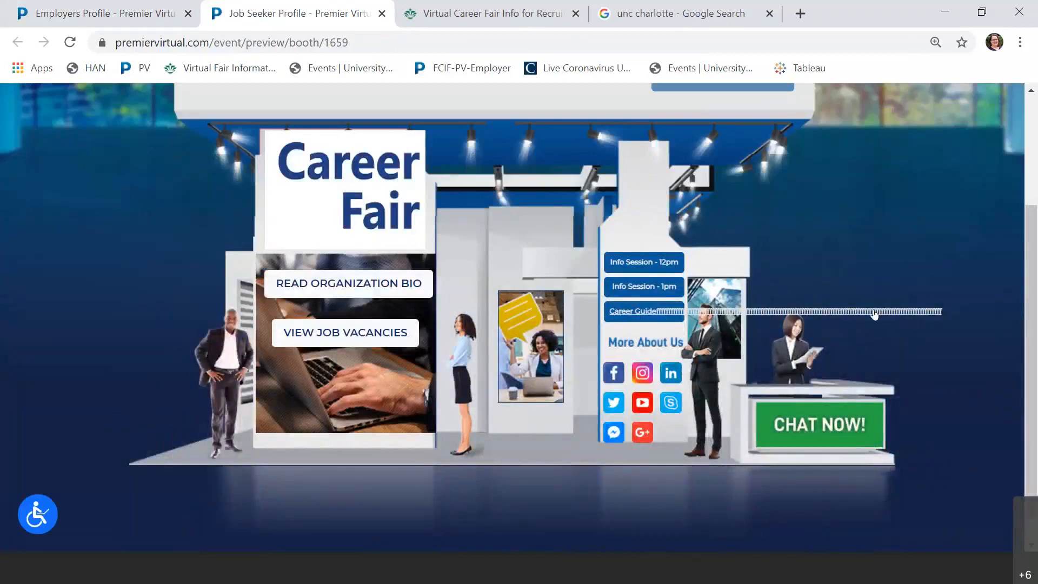
{"action": "scroll", "coordinate": [888, 319], "scroll_direction": "up", "scroll_amount": 1}
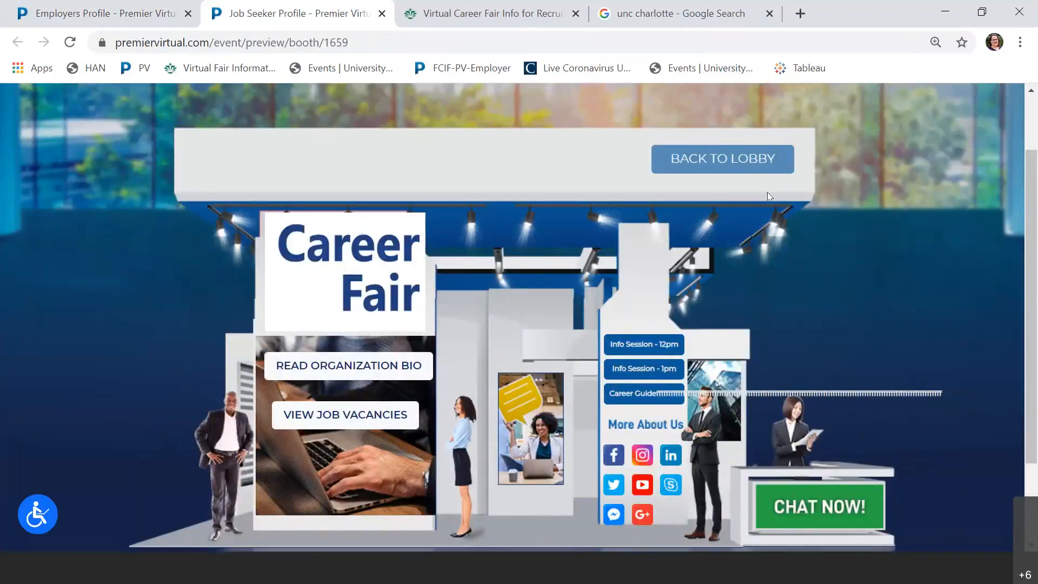
{"action": "scroll", "coordinate": [746, 173], "scroll_direction": "up", "scroll_amount": 1}
{"action": "scroll", "coordinate": [768, 197], "scroll_direction": "down", "scroll_amount": 1}
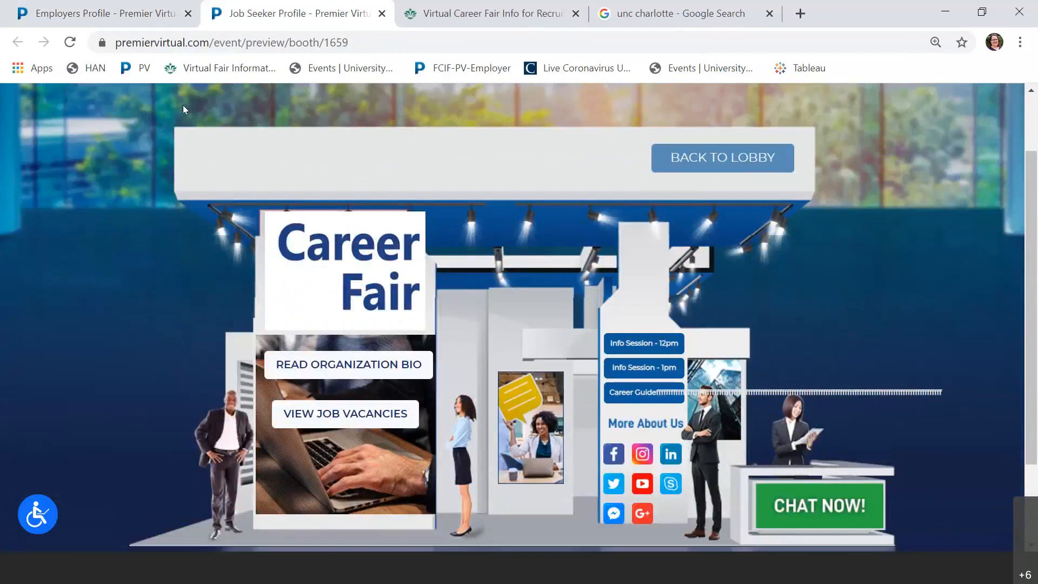
Return to the employer profile, reopen it for editing, and review the Social Media Links down to the Twitter address.
{"action": "left_click", "coordinate": [97, 13]}
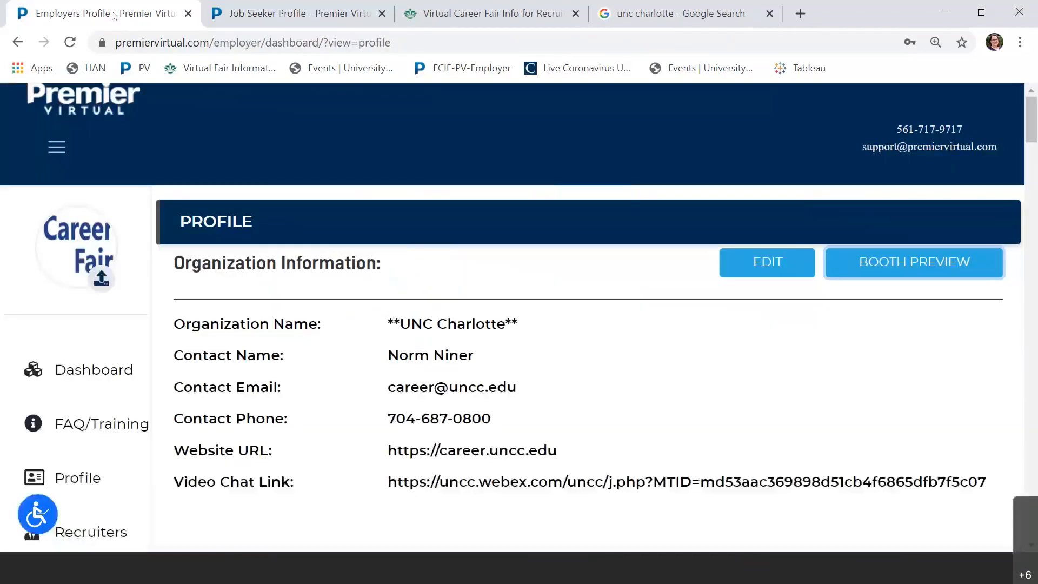
{"action": "left_click", "coordinate": [764, 262]}
{"action": "left_click_drag", "start_coordinate": [1033, 169], "coordinate": [1036, 448]}
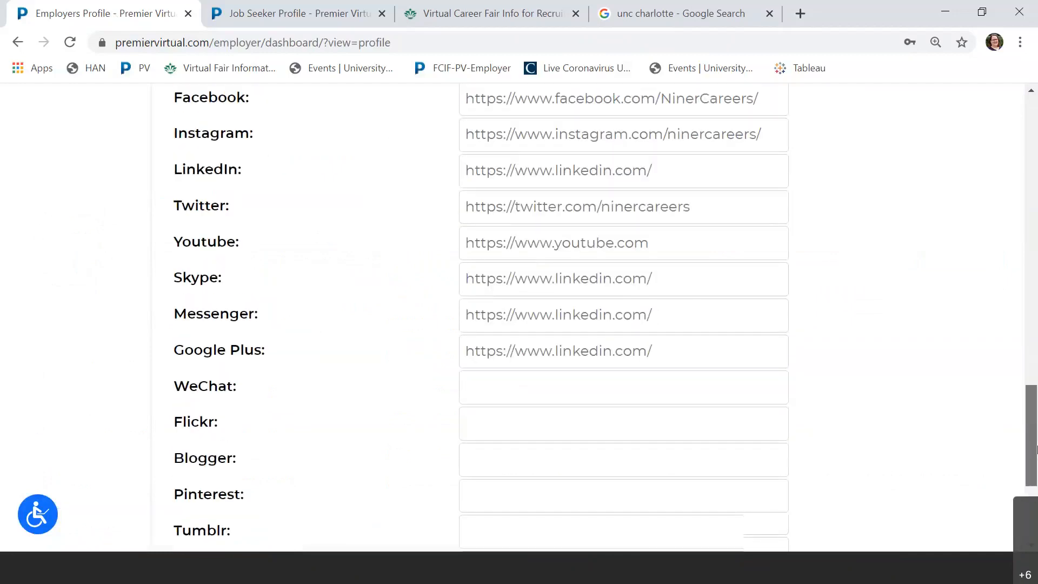
{"action": "scroll", "coordinate": [410, 313], "scroll_direction": "up", "scroll_amount": 1}
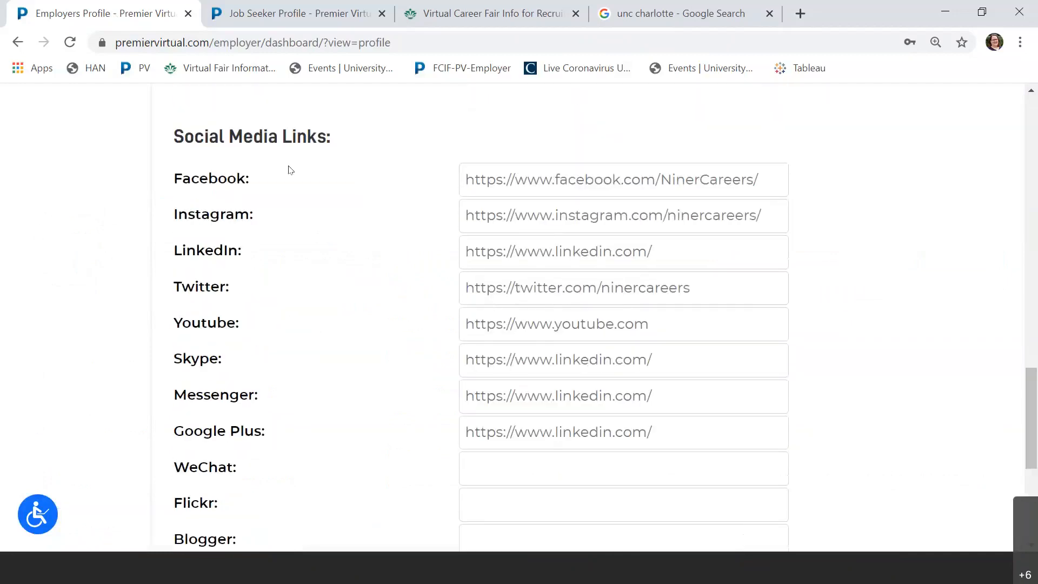
{"action": "left_click", "coordinate": [712, 290]}
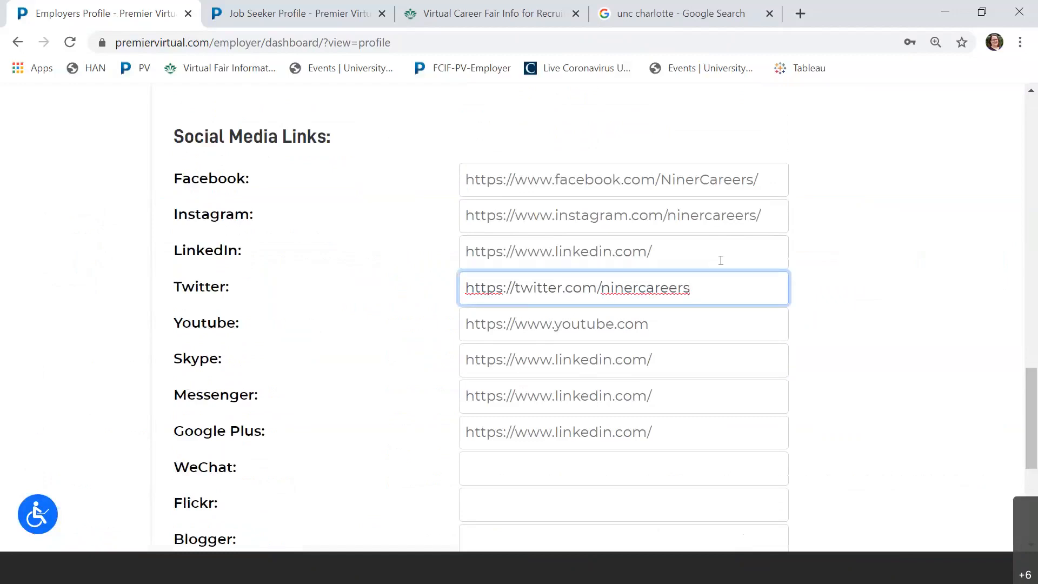
Check the remaining social media fields through Whatsapp, and save the profile.
{"action": "scroll", "coordinate": [712, 350], "scroll_direction": "down", "scroll_amount": 3}
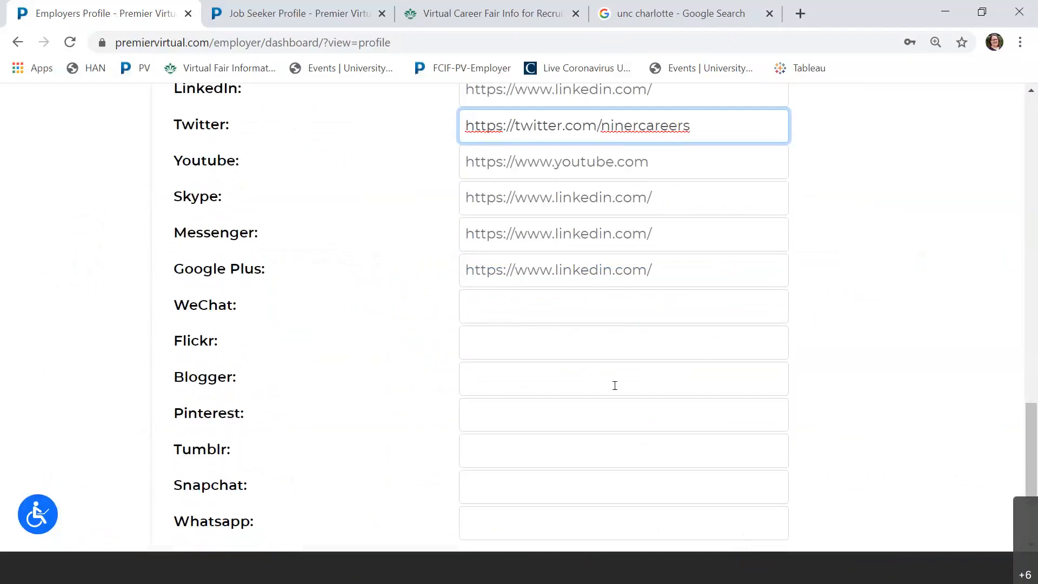
{"action": "scroll", "coordinate": [619, 394], "scroll_direction": "down", "scroll_amount": 3}
{"action": "left_click", "coordinate": [963, 447]}
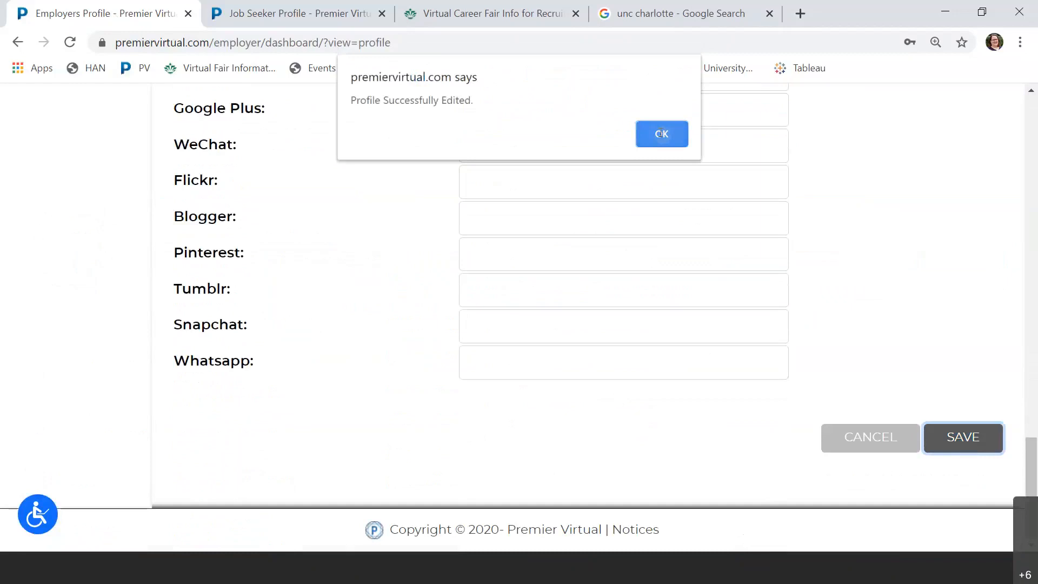
{"action": "left_click", "coordinate": [661, 133]}
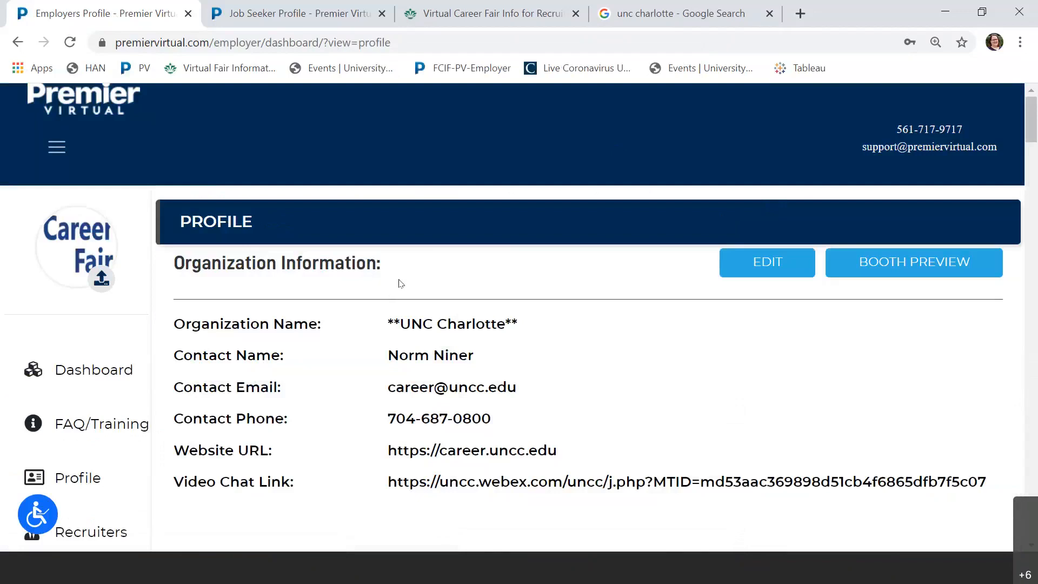
Go to the dashboard and open the organization's Job Vacancies list.
{"action": "left_click", "coordinate": [101, 373]}
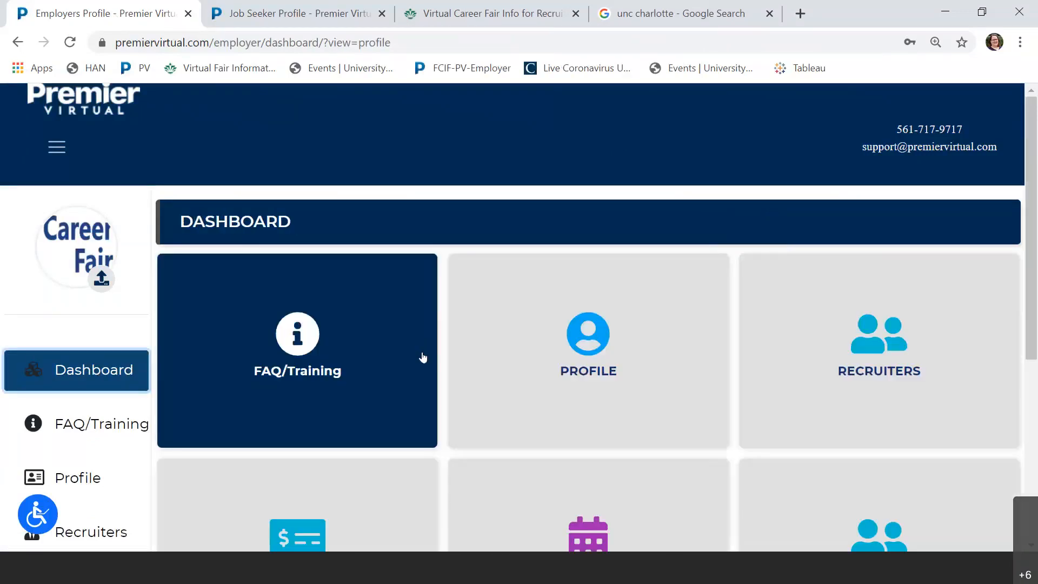
{"action": "scroll", "coordinate": [439, 359], "scroll_direction": "down", "scroll_amount": 3}
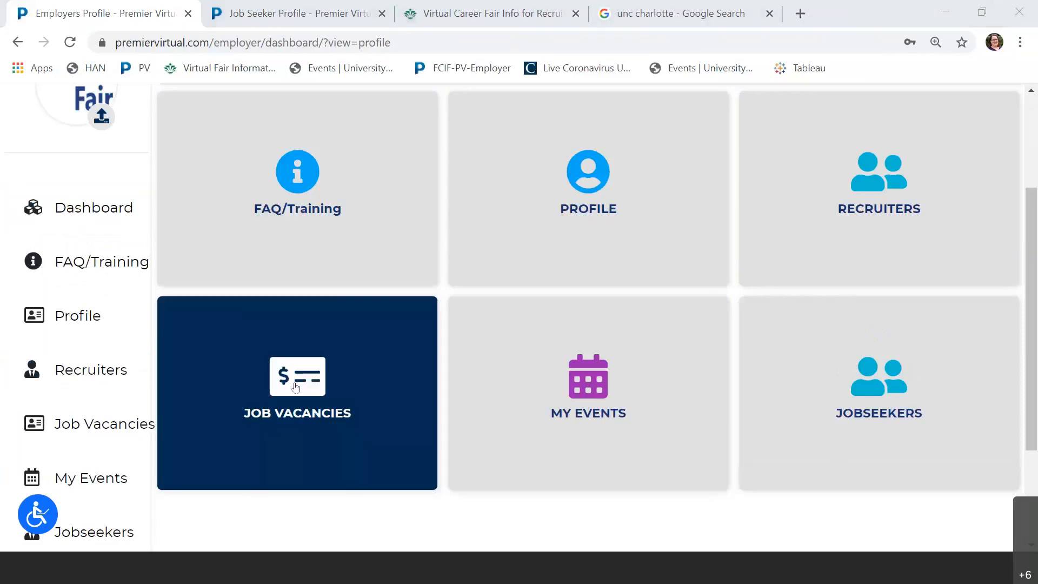
{"action": "left_click", "coordinate": [309, 380]}
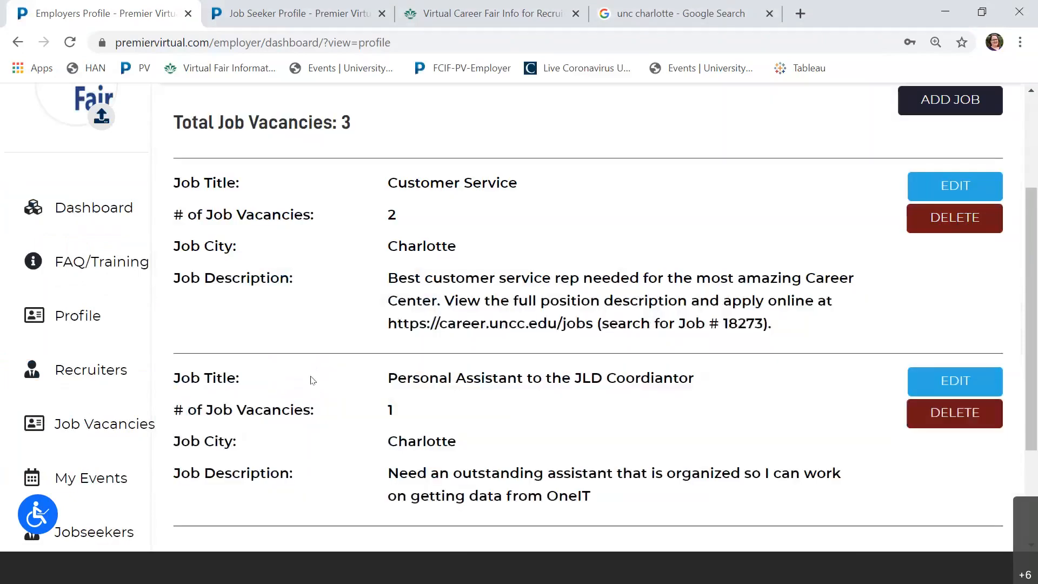
{"action": "scroll", "coordinate": [605, 233], "scroll_direction": "up", "scroll_amount": 3}
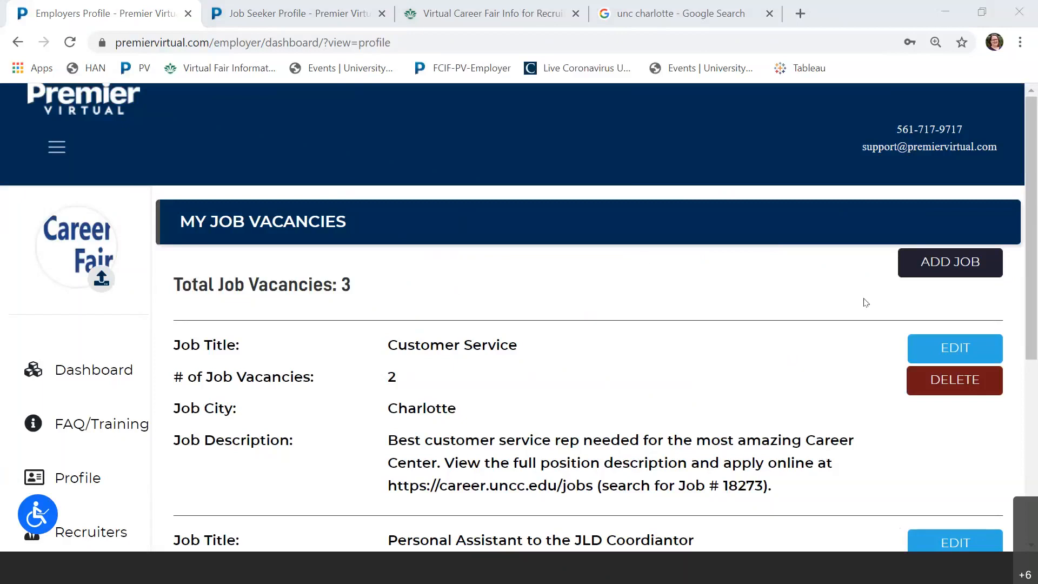
Start a new job vacancy and examine the form's fields from Job Title through Targeted Events to Job Description.
{"action": "left_click", "coordinate": [964, 262]}
{"action": "left_click", "coordinate": [963, 262]}
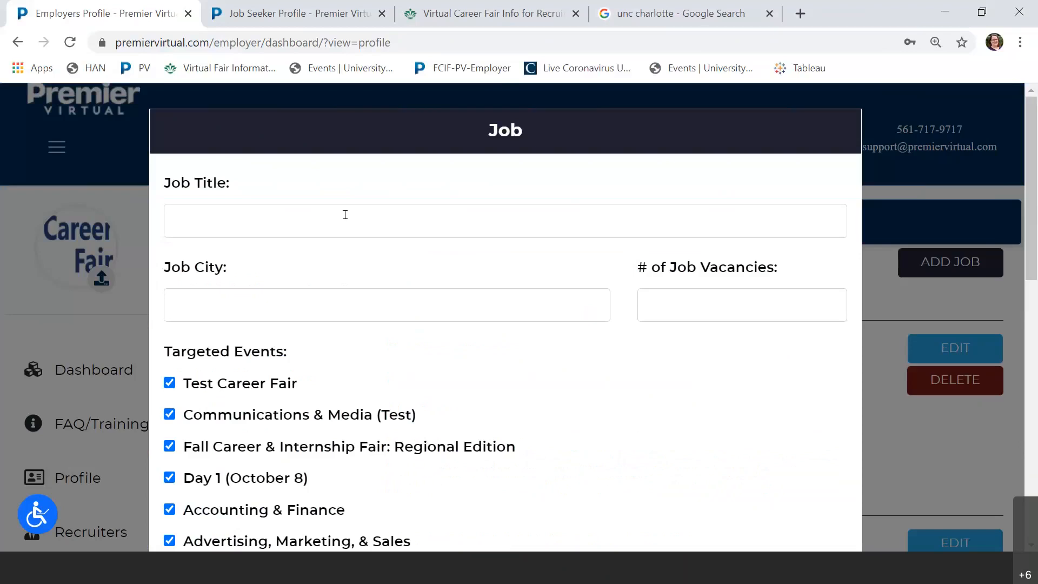
{"action": "left_click", "coordinate": [366, 220]}
{"action": "left_click", "coordinate": [457, 262]}
{"action": "scroll", "coordinate": [605, 403], "scroll_direction": "down", "scroll_amount": 4}
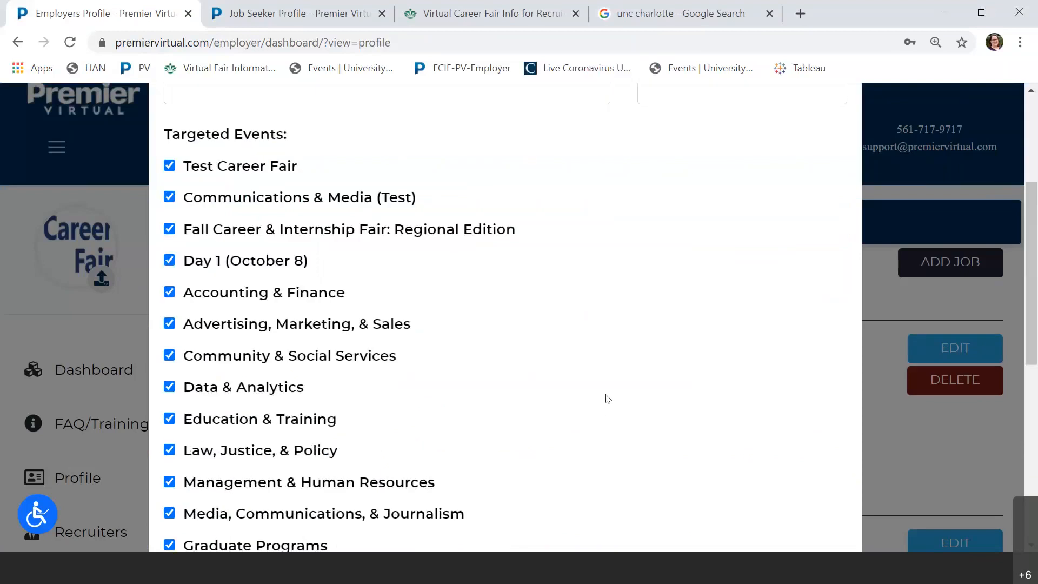
{"action": "scroll", "coordinate": [608, 399], "scroll_direction": "down", "scroll_amount": 8}
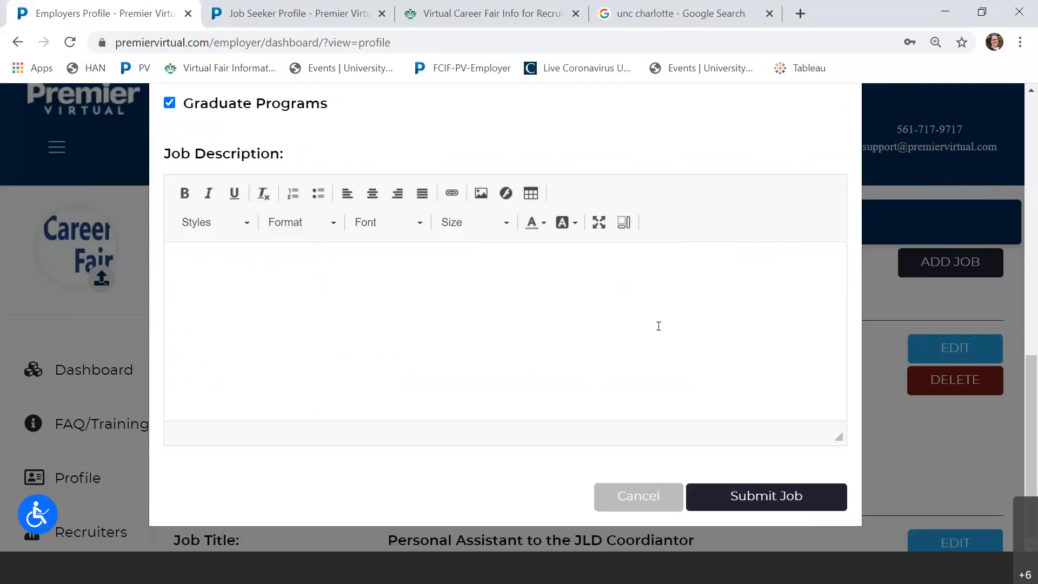
{"action": "scroll", "coordinate": [658, 326], "scroll_direction": "up", "scroll_amount": 7}
{"action": "scroll", "coordinate": [400, 165], "scroll_direction": "up", "scroll_amount": 3}
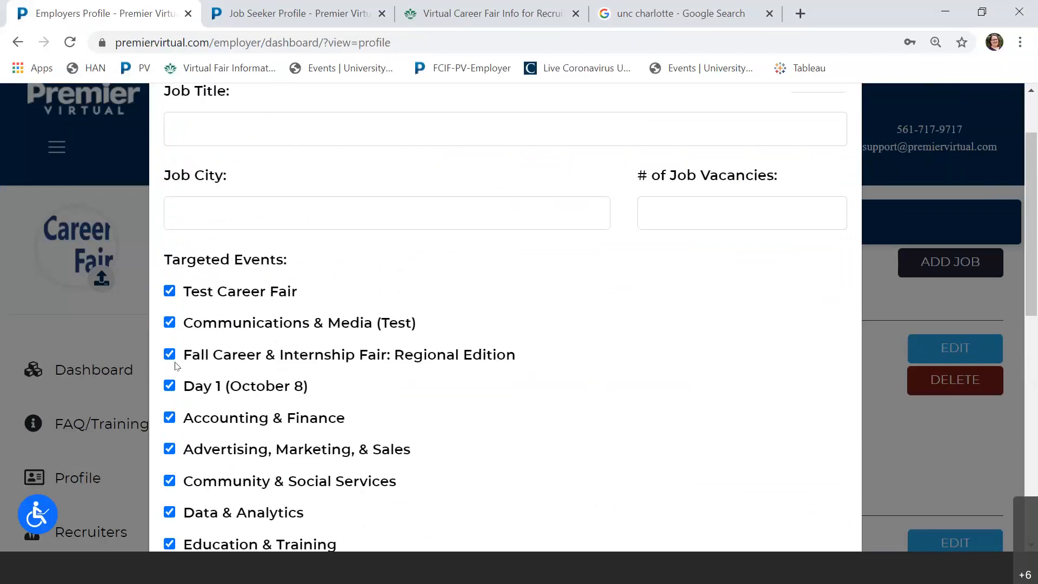
Highlight the Fall Career & Internship Fair: Regional Edition entry among the Targeted Events, and clear the highlight.
{"action": "scroll", "coordinate": [628, 312], "scroll_direction": "down", "scroll_amount": 1}
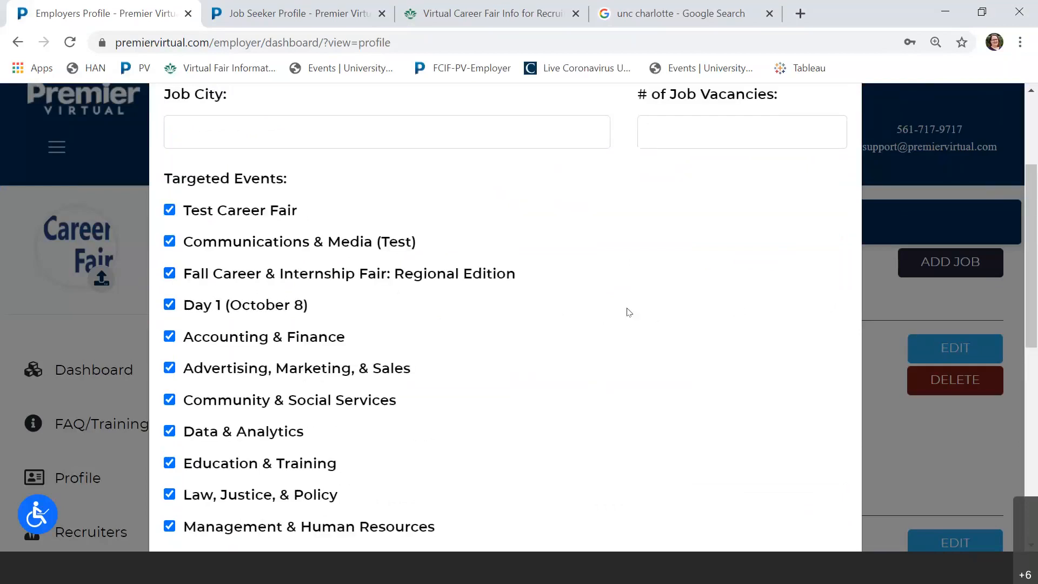
{"action": "left_click_drag", "start_coordinate": [515, 275], "coordinate": [183, 264]}
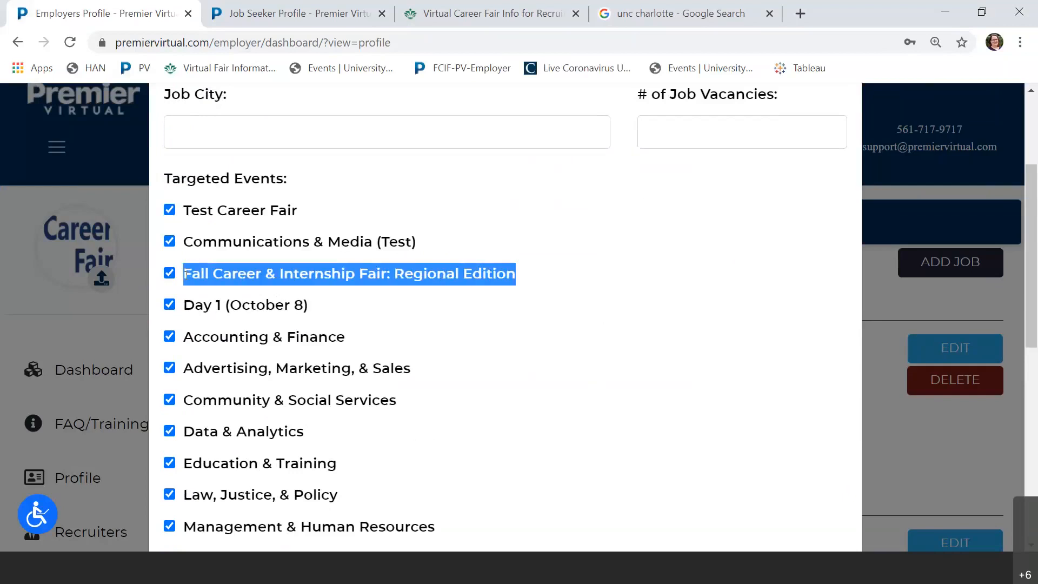
{"action": "left_click", "coordinate": [185, 275]}
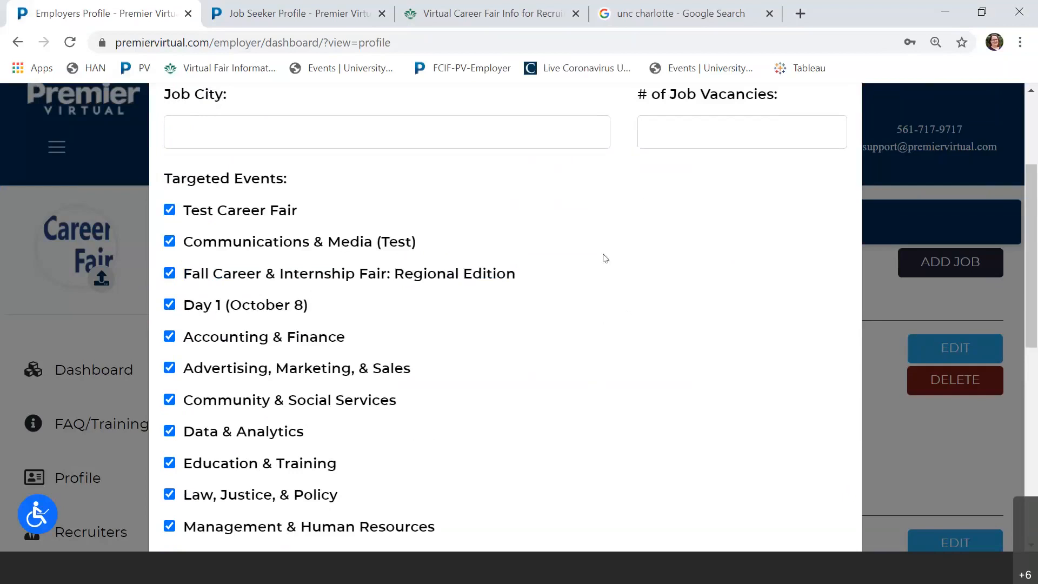
{"action": "scroll", "coordinate": [633, 366], "scroll_direction": "up", "scroll_amount": 2}
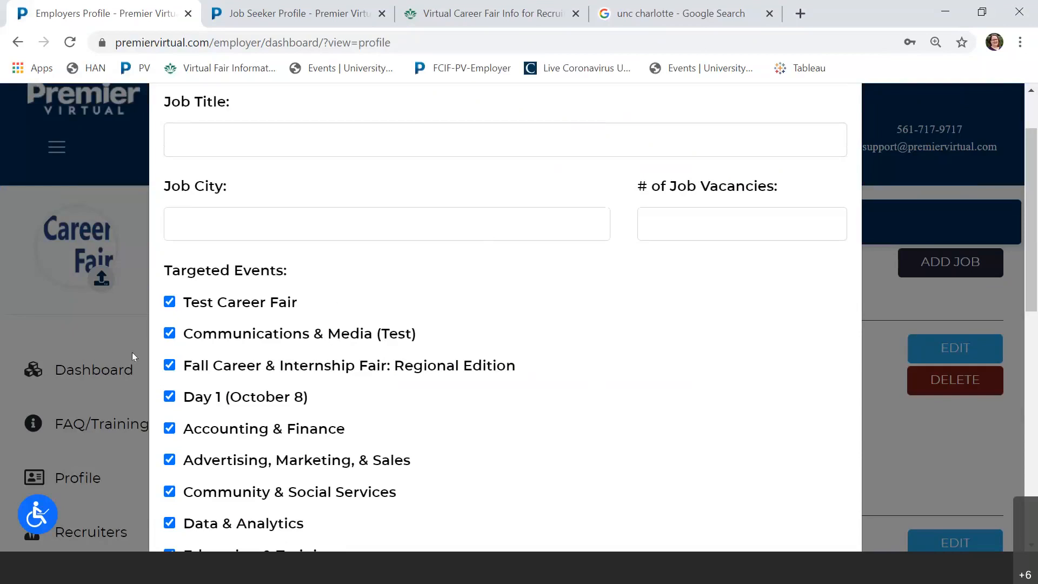
Exclude Accounting & Finance, Advertising, Marketing, & Sales, and Community & Social Services from the new job's Targeted Events.
{"action": "left_click", "coordinate": [170, 302]}
{"action": "left_click", "coordinate": [170, 302]}
{"action": "scroll", "coordinate": [169, 325], "scroll_direction": "down", "scroll_amount": 1}
{"action": "left_click", "coordinate": [170, 348]}
{"action": "left_click", "coordinate": [170, 379]}
{"action": "left_click", "coordinate": [169, 411]}
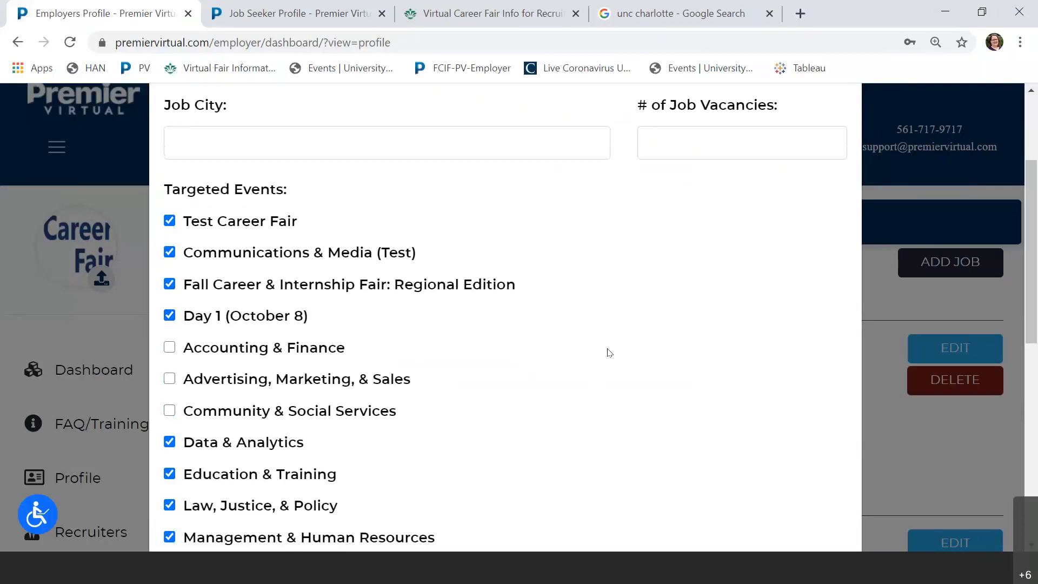
Check the remaining Targeted Events and the Job Description area, and cancel the new job without submitting it.
{"action": "scroll", "coordinate": [614, 346], "scroll_direction": "down", "scroll_amount": 3}
{"action": "scroll", "coordinate": [611, 340], "scroll_direction": "up", "scroll_amount": 5}
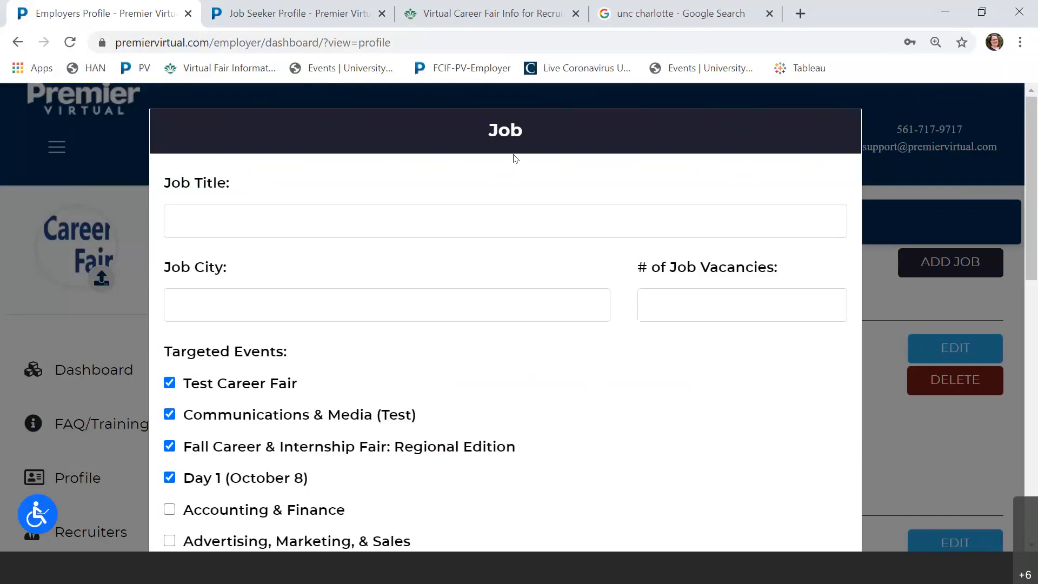
{"action": "scroll", "coordinate": [497, 340], "scroll_direction": "down", "scroll_amount": 10}
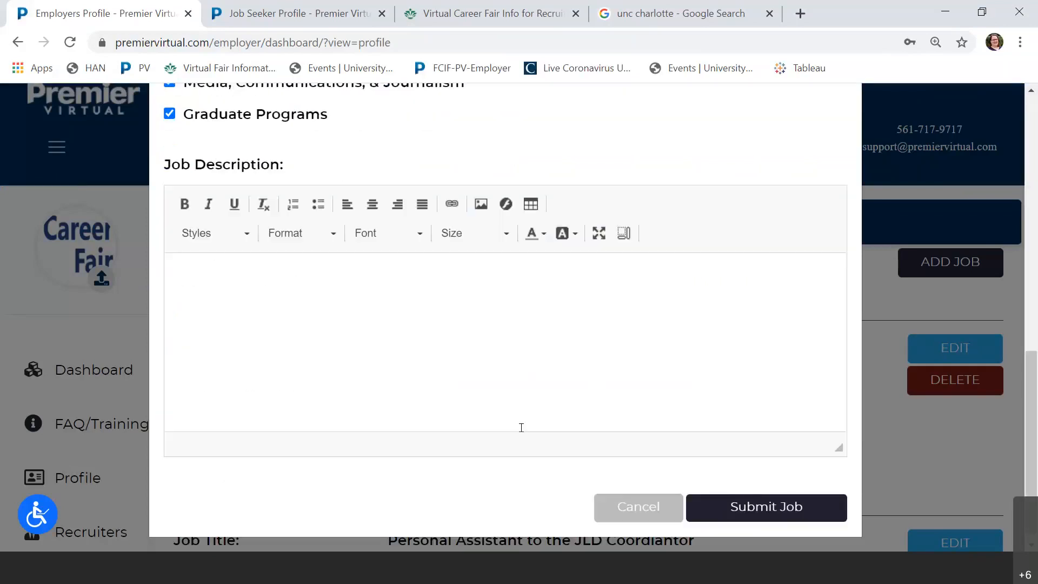
{"action": "left_click", "coordinate": [635, 498]}
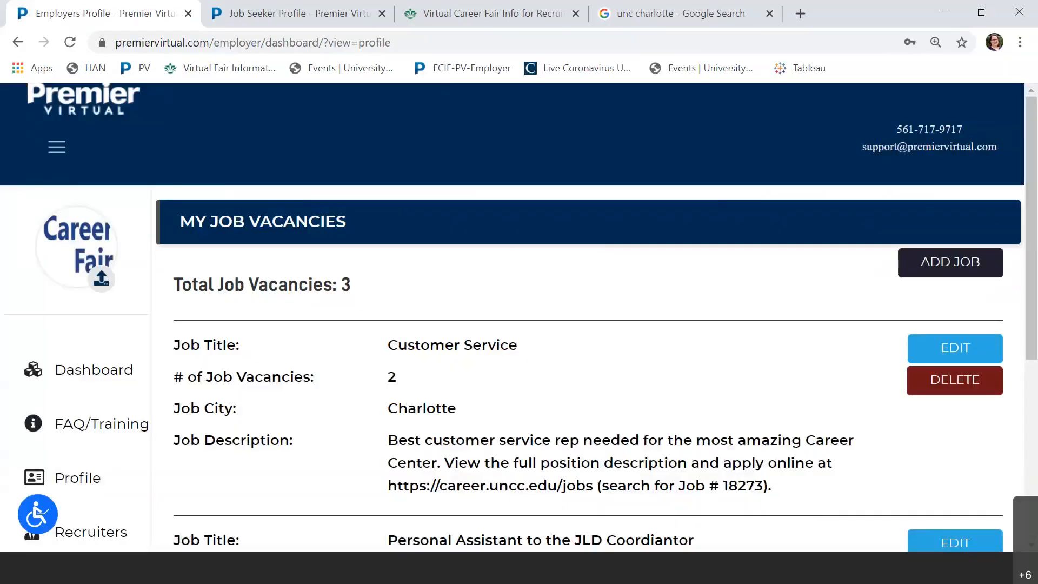
In the booth preview's Job Vacancies, view the Customer Service job details and highlight both parts of its description, and close the details.
{"action": "key", "text": "ctrl+Tab"}
{"action": "left_click", "coordinate": [332, 412]}
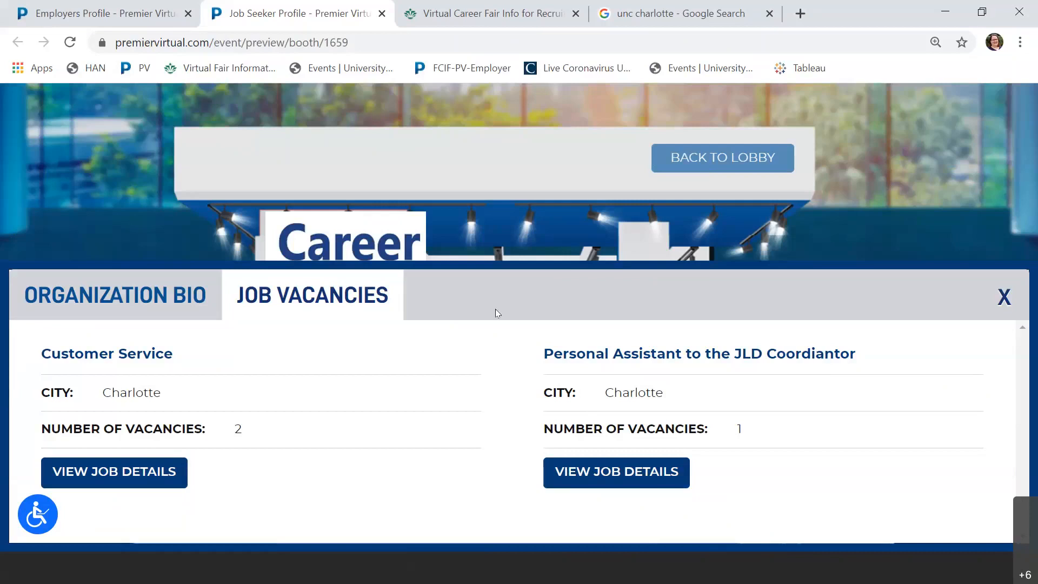
{"action": "left_click", "coordinate": [87, 486]}
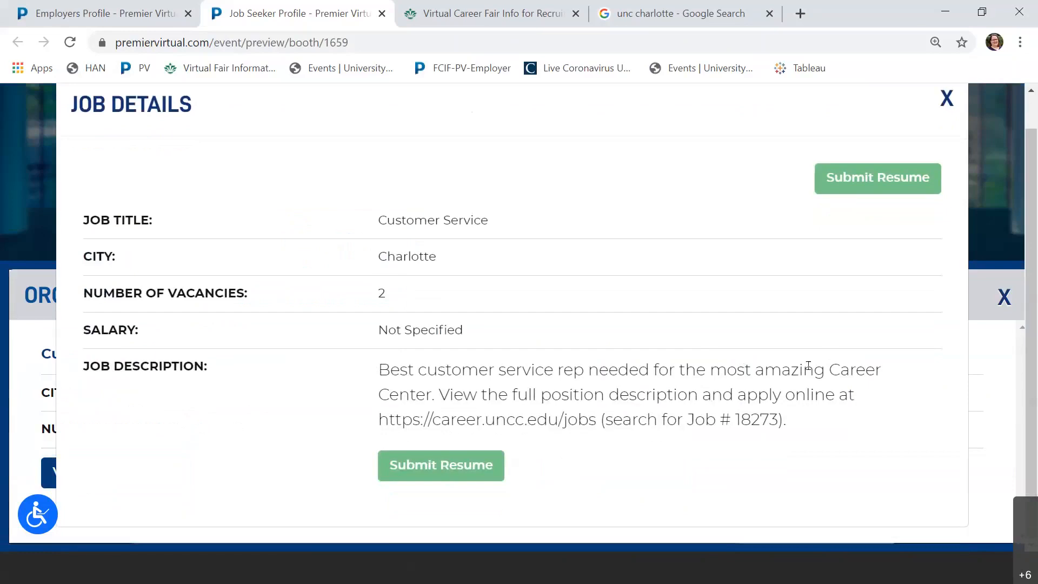
{"action": "left_click_drag", "start_coordinate": [436, 394], "coordinate": [380, 385]}
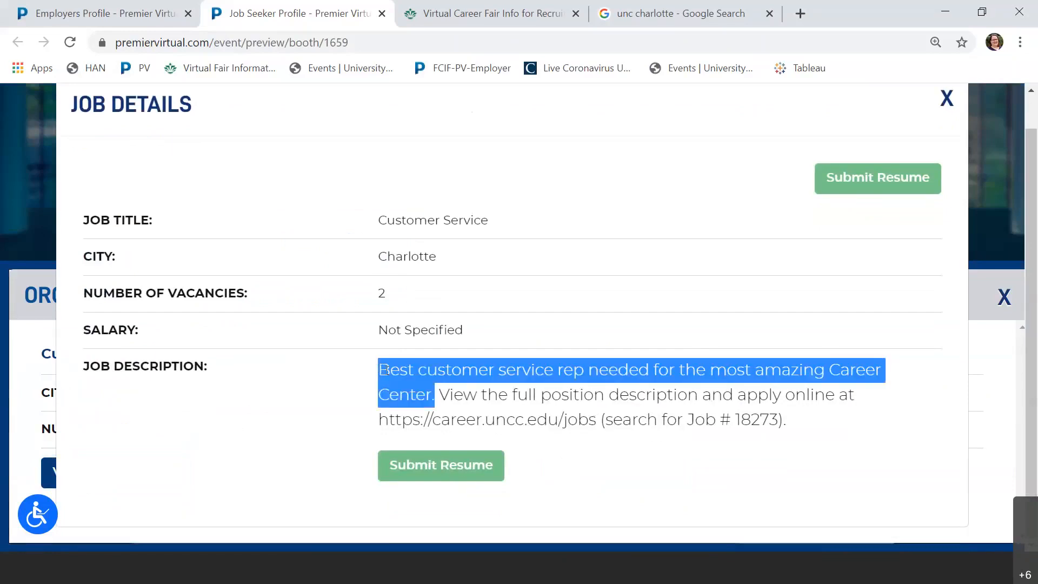
{"action": "left_click", "coordinate": [384, 368]}
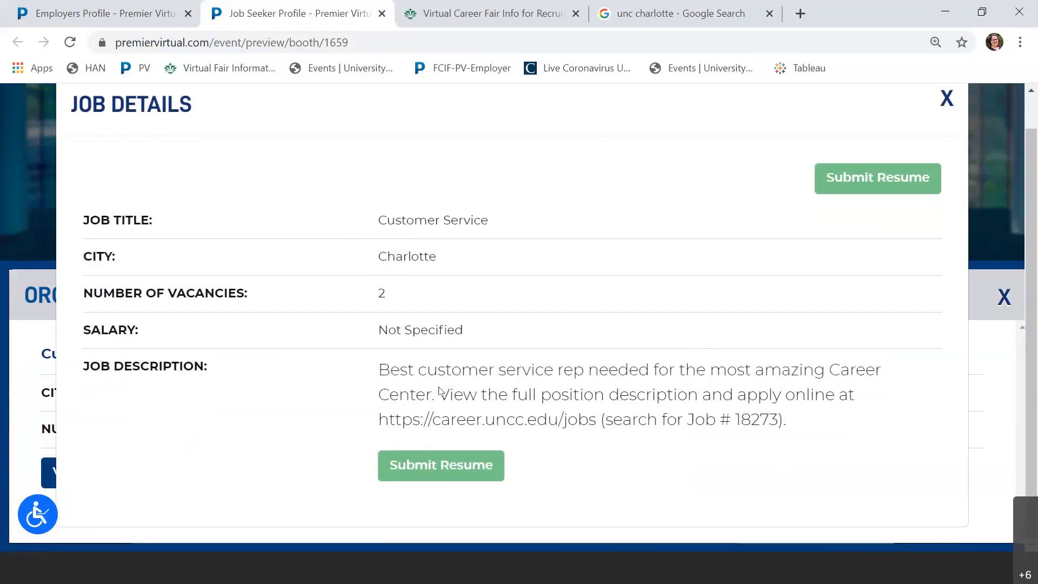
{"action": "left_click_drag", "start_coordinate": [439, 394], "coordinate": [855, 420]}
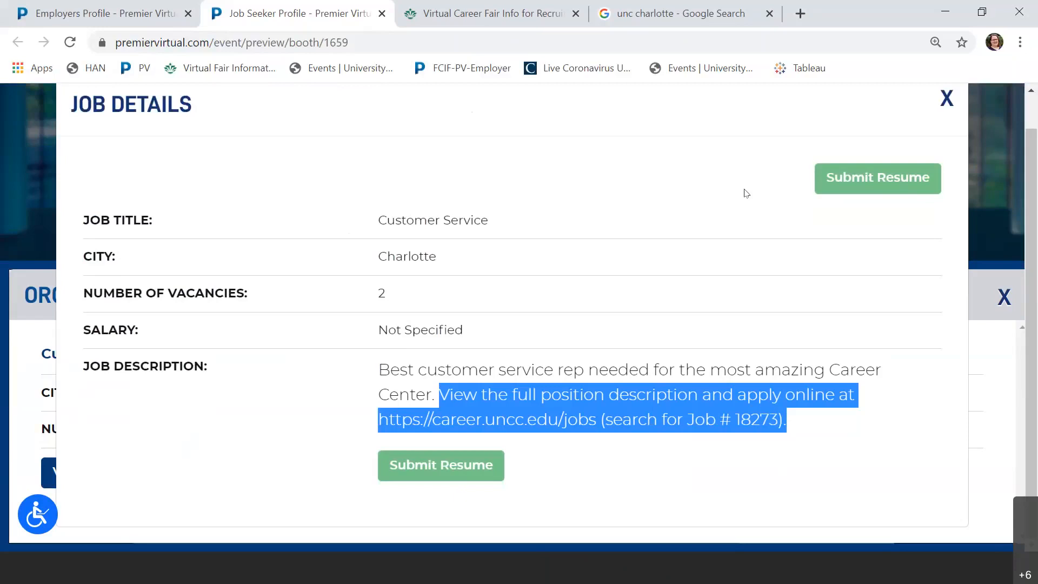
{"action": "scroll", "coordinate": [757, 173], "scroll_direction": "up", "scroll_amount": 1}
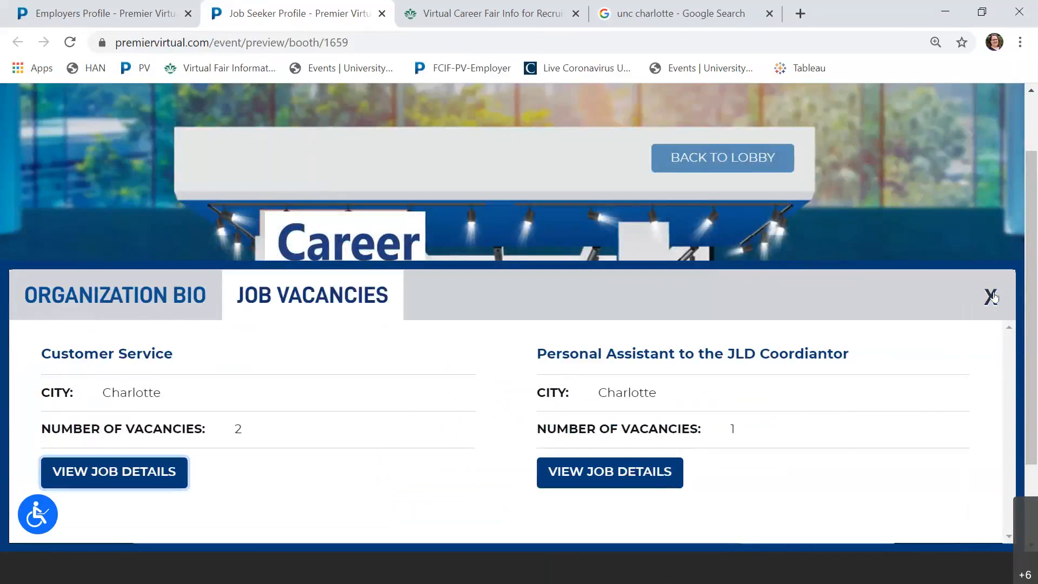
Return to the employer account's dashboard and open the Recruiters list.
{"action": "left_click", "coordinate": [92, 15]}
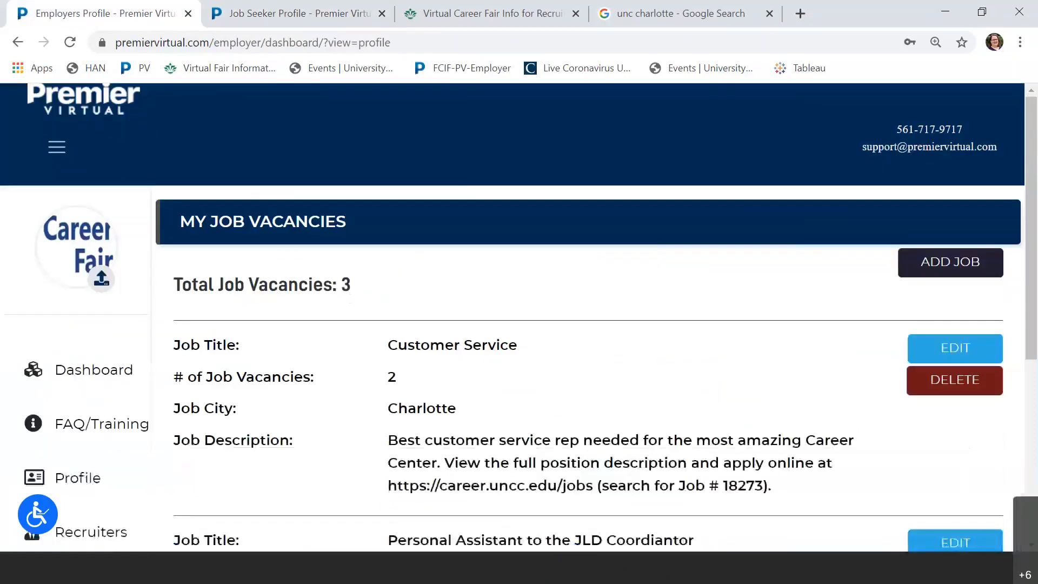
{"action": "left_click", "coordinate": [76, 385]}
{"action": "scroll", "coordinate": [630, 238], "scroll_direction": "down", "scroll_amount": 1}
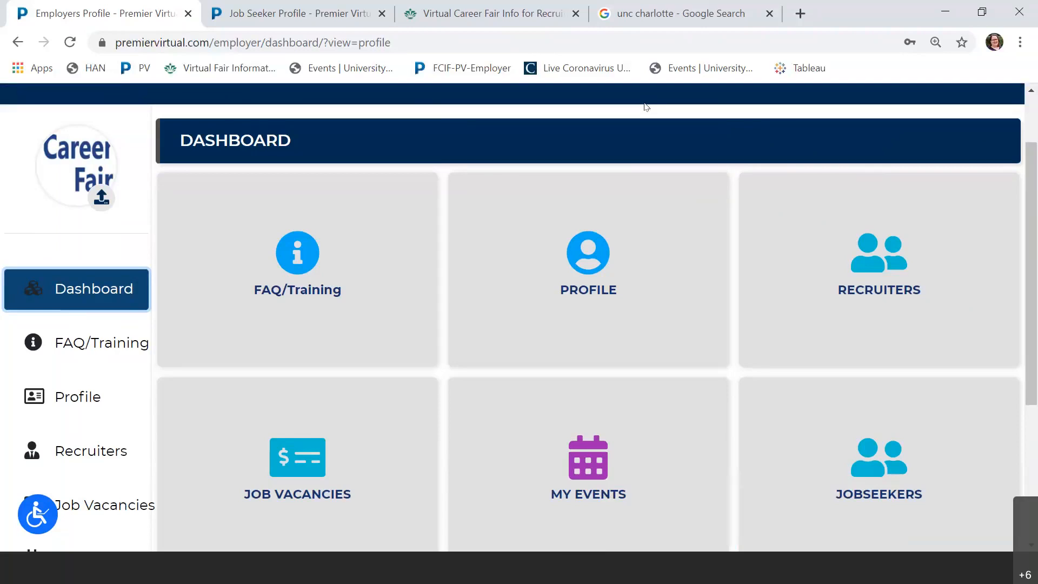
{"action": "left_click", "coordinate": [914, 193]}
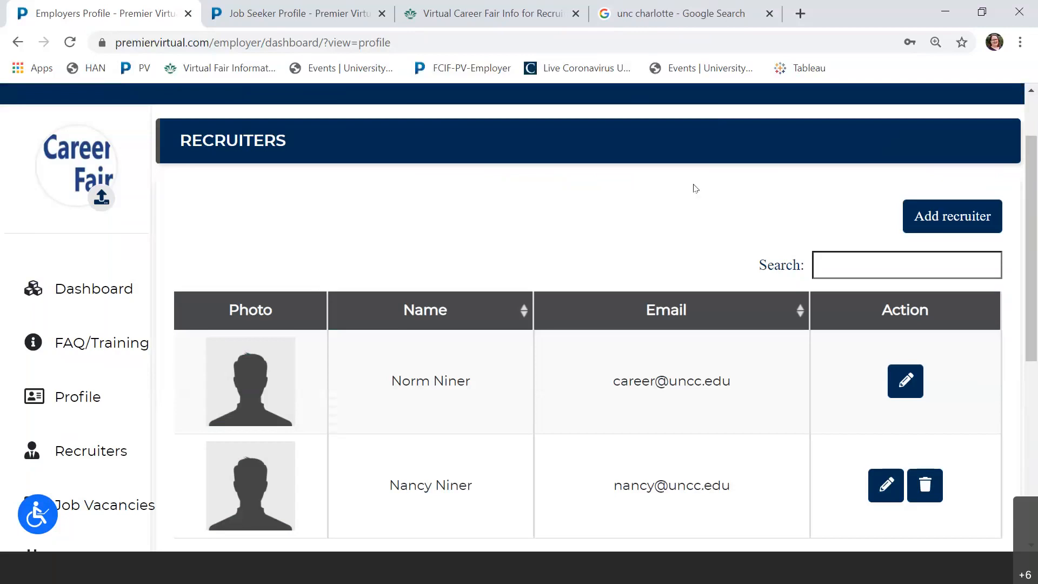
Start adding a recruiter and examine the form's photo, name, Email, Password and Messages fields, including the prefilled email.
{"action": "left_click", "coordinate": [940, 229]}
{"action": "scroll", "coordinate": [275, 368], "scroll_direction": "down", "scroll_amount": 2}
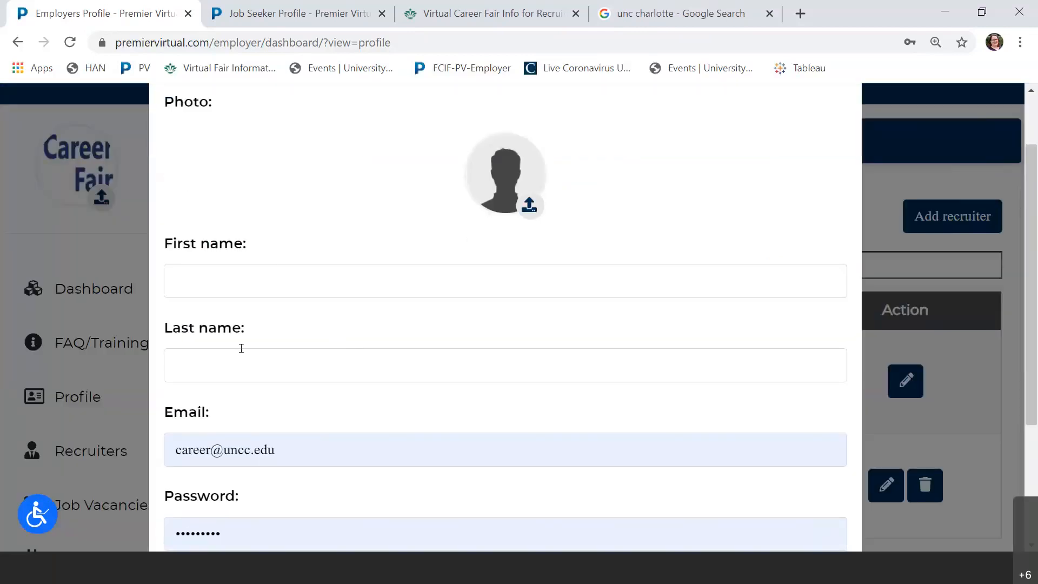
{"action": "scroll", "coordinate": [241, 348], "scroll_direction": "down", "scroll_amount": 3}
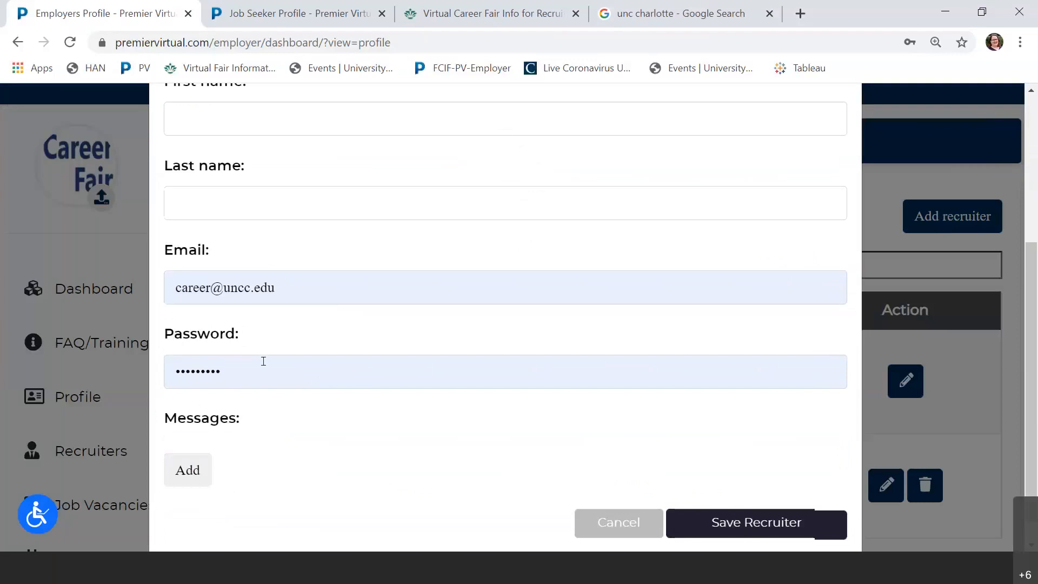
{"action": "left_click_drag", "start_coordinate": [231, 283], "coordinate": [327, 281]}
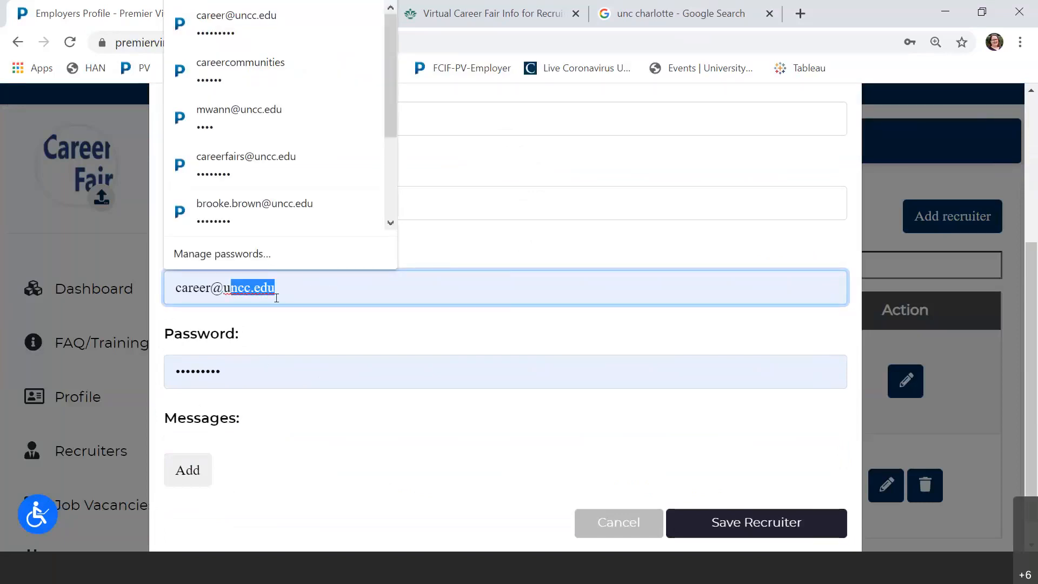
{"action": "left_click", "coordinate": [478, 242]}
{"action": "scroll", "coordinate": [417, 264], "scroll_direction": "up", "scroll_amount": 2}
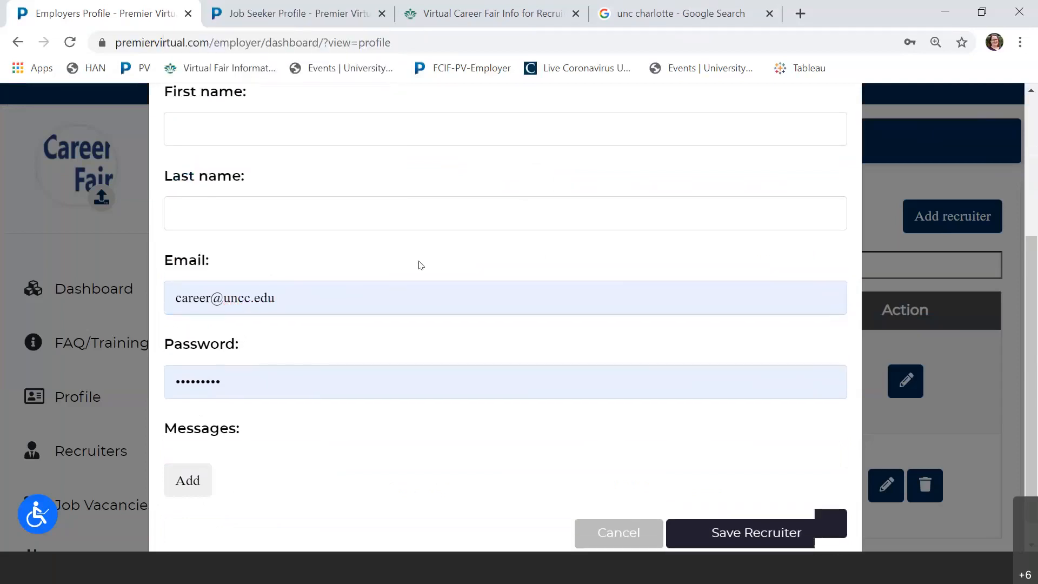
{"action": "scroll", "coordinate": [289, 365], "scroll_direction": "down", "scroll_amount": 2}
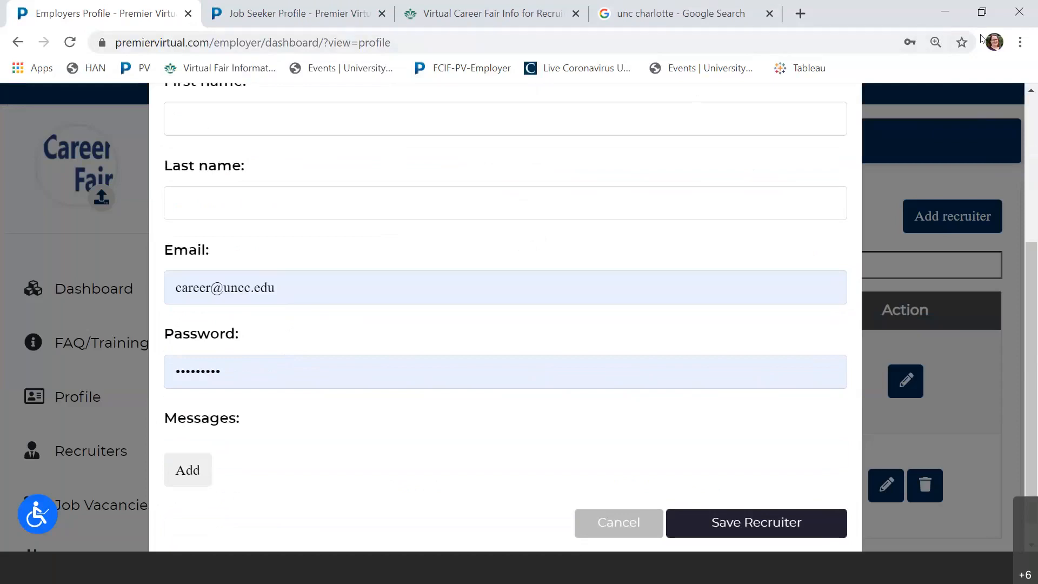
On the Virtual Career Fair info page, find the template for sharing login information with a recruiter and highlight its text through the Username line.
{"action": "left_click", "coordinate": [983, 14]}
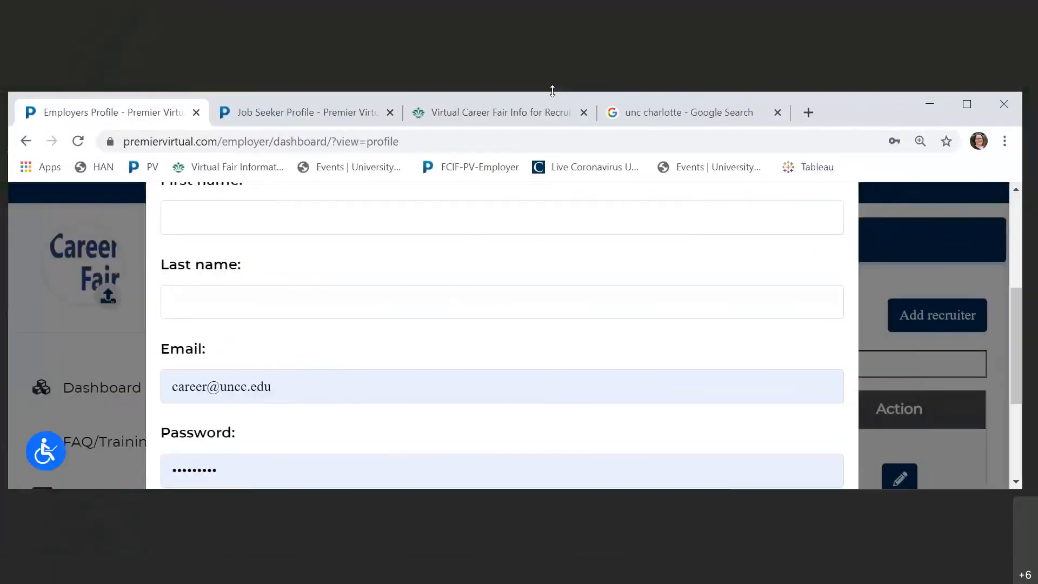
{"action": "left_click", "coordinate": [530, 116]}
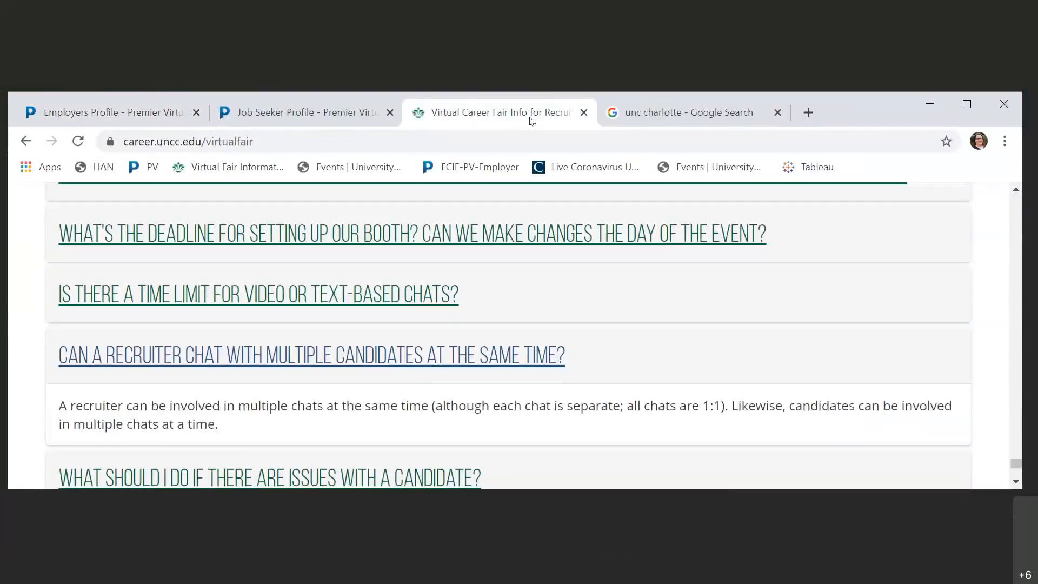
{"action": "left_click", "coordinate": [966, 105]}
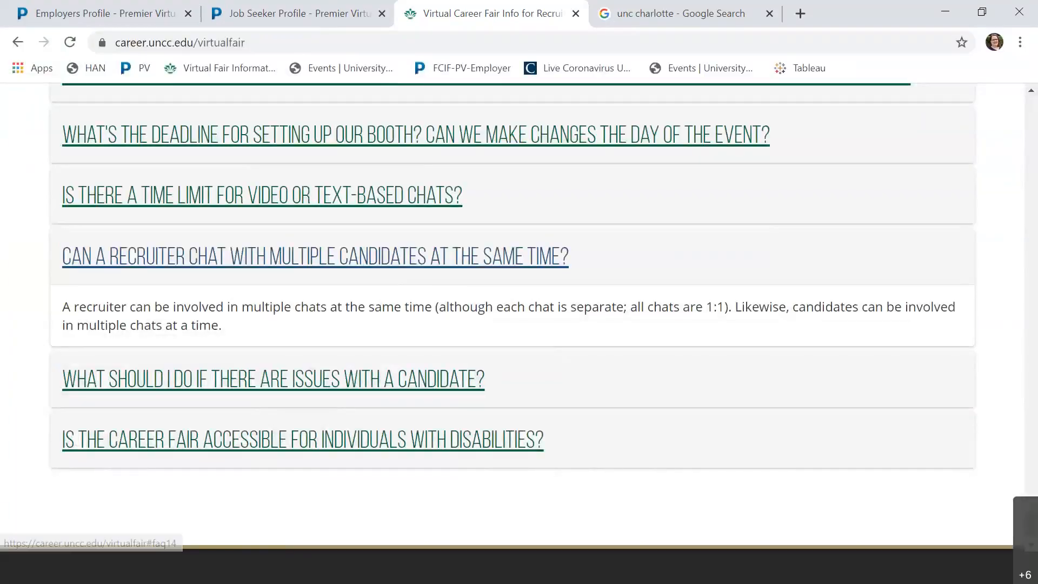
{"action": "scroll", "coordinate": [14, 276], "scroll_direction": "up", "scroll_amount": 7}
{"action": "scroll", "coordinate": [14, 277], "scroll_direction": "up", "scroll_amount": 15}
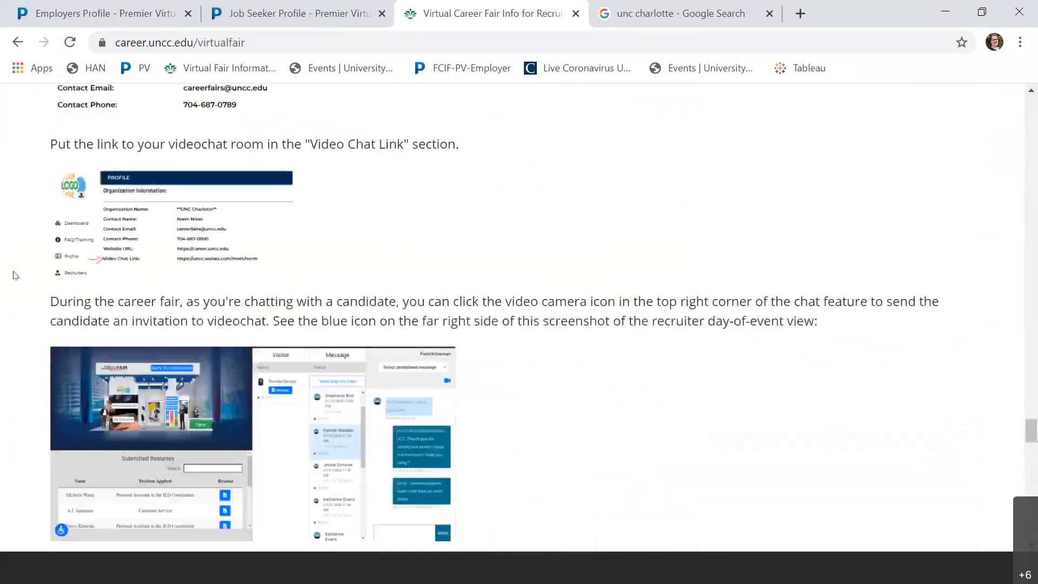
{"action": "scroll", "coordinate": [14, 276], "scroll_direction": "up", "scroll_amount": 12}
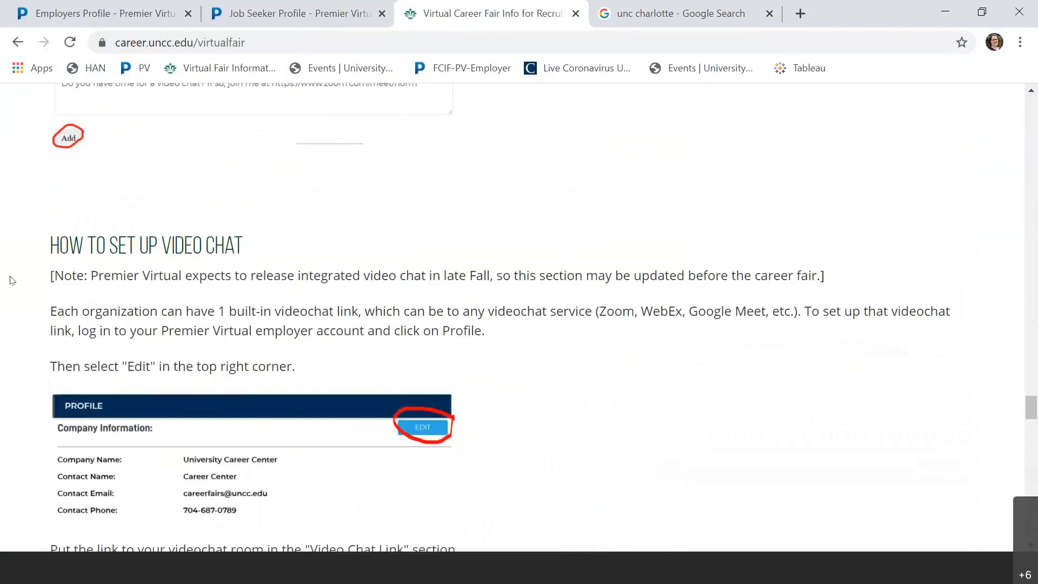
{"action": "scroll", "coordinate": [23, 273], "scroll_direction": "up", "scroll_amount": 10}
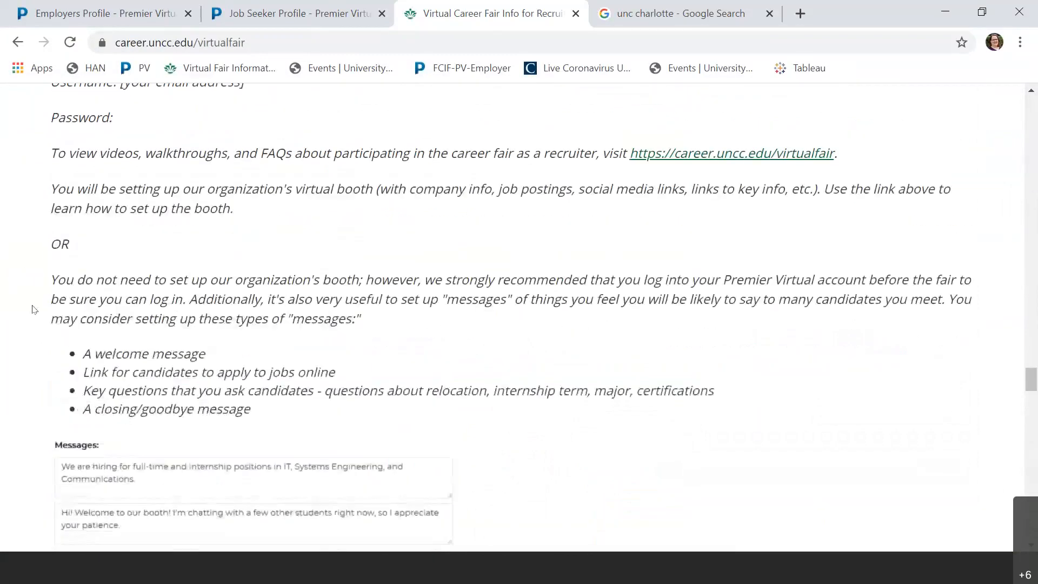
{"action": "scroll", "coordinate": [33, 309], "scroll_direction": "up", "scroll_amount": 7}
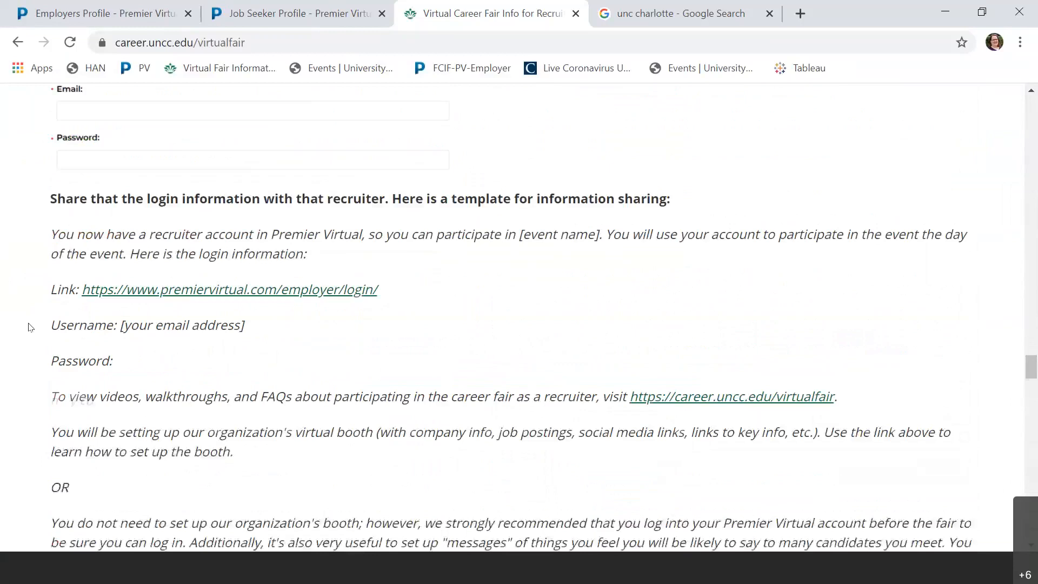
{"action": "scroll", "coordinate": [30, 327], "scroll_direction": "down", "scroll_amount": 3}
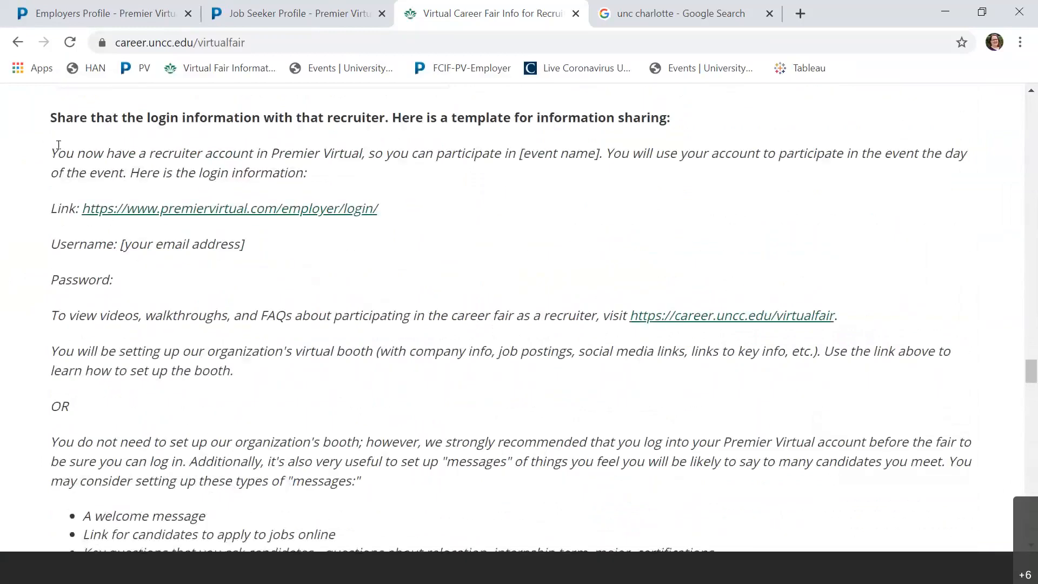
{"action": "left_click_drag", "start_coordinate": [58, 145], "coordinate": [247, 248]}
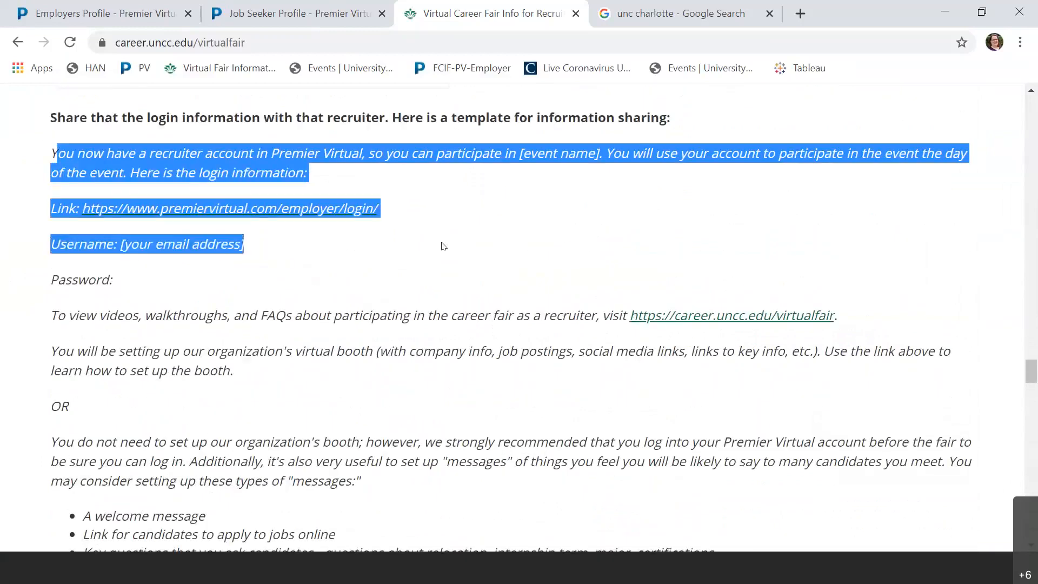
Return to the employer account's new recruiter form, add a blank message, and cancel the form.
{"action": "left_click", "coordinate": [303, 269]}
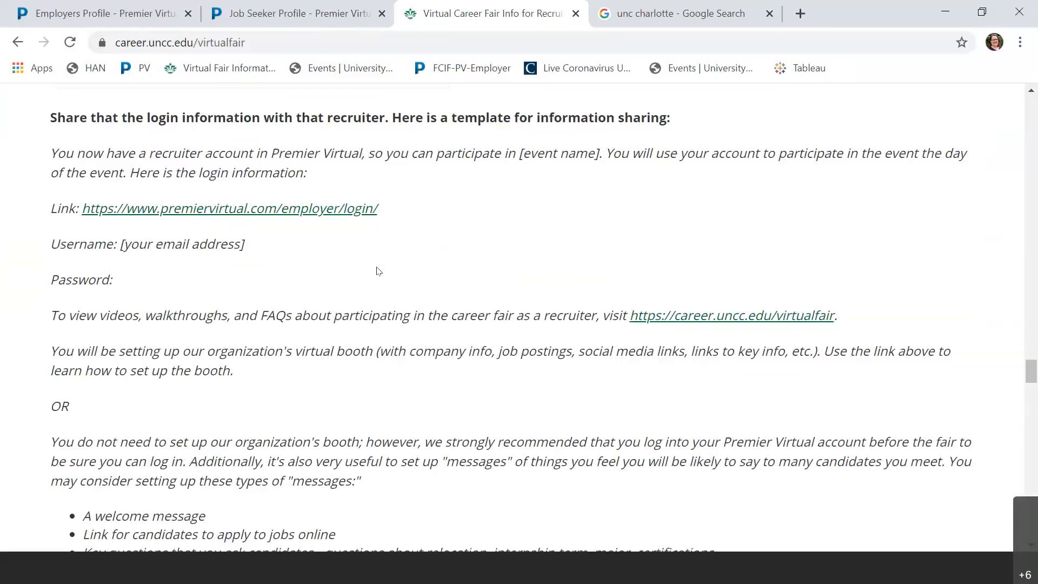
{"action": "left_click", "coordinate": [294, 4]}
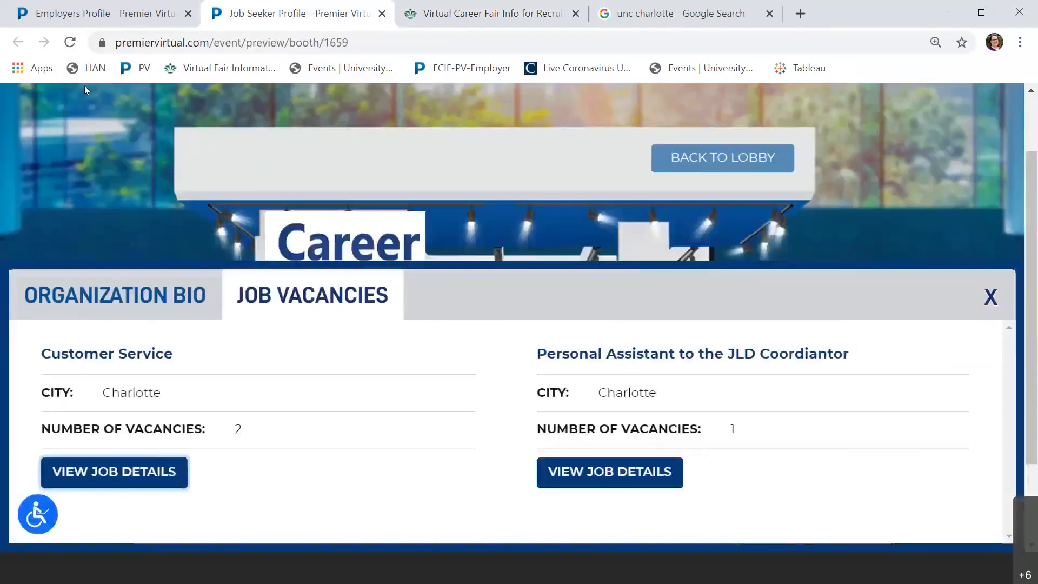
{"action": "left_click", "coordinate": [134, 16]}
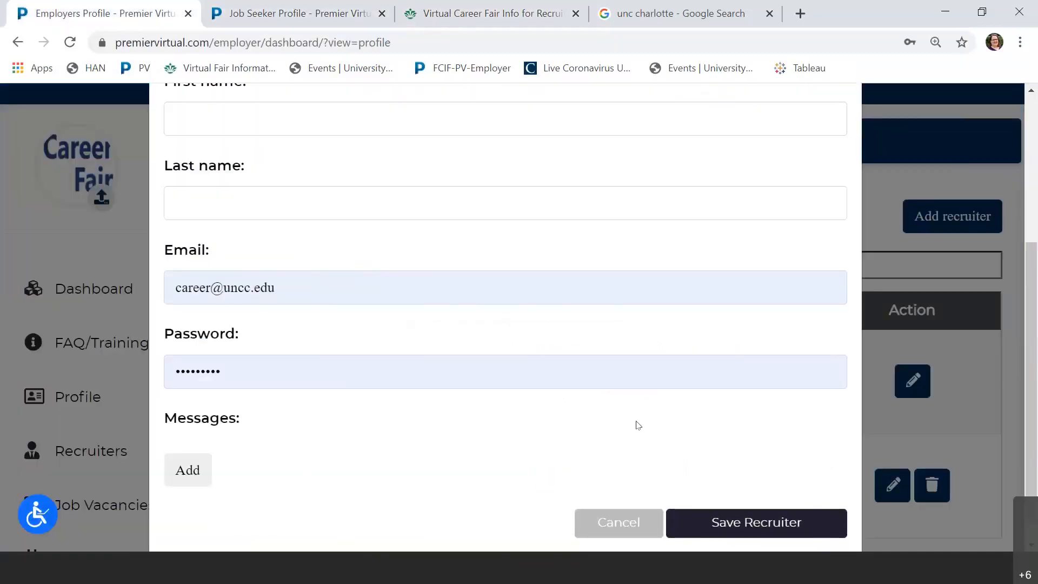
{"action": "scroll", "coordinate": [637, 424], "scroll_direction": "down", "scroll_amount": 1}
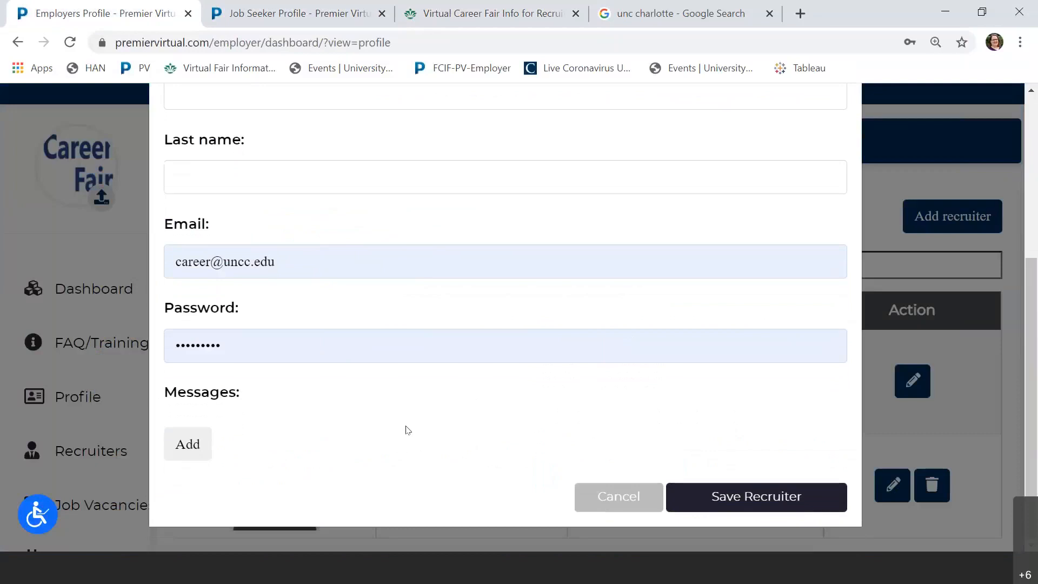
{"action": "left_click", "coordinate": [183, 445]}
{"action": "left_click", "coordinate": [298, 364]}
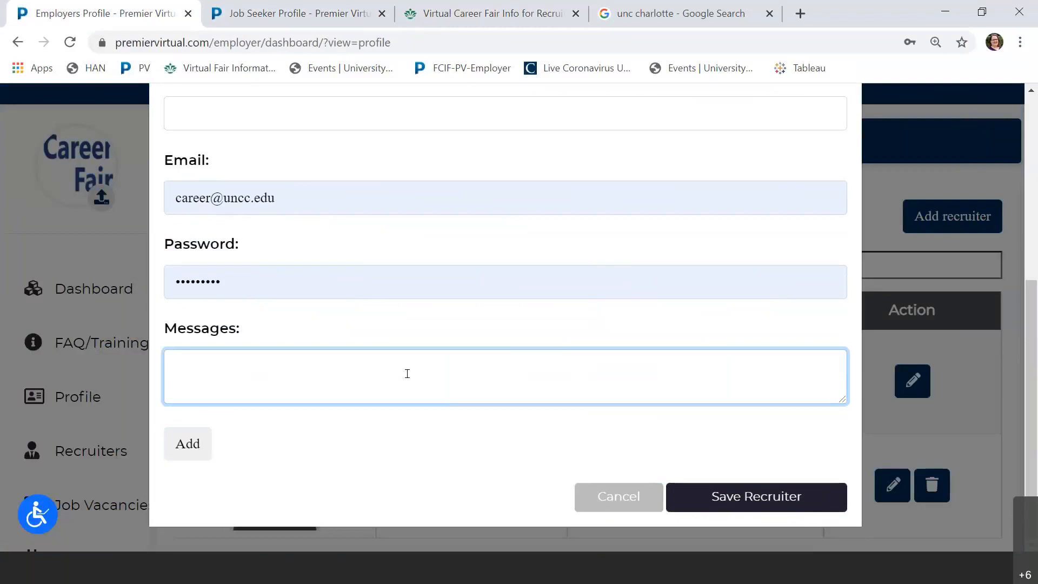
{"action": "left_click", "coordinate": [614, 497]}
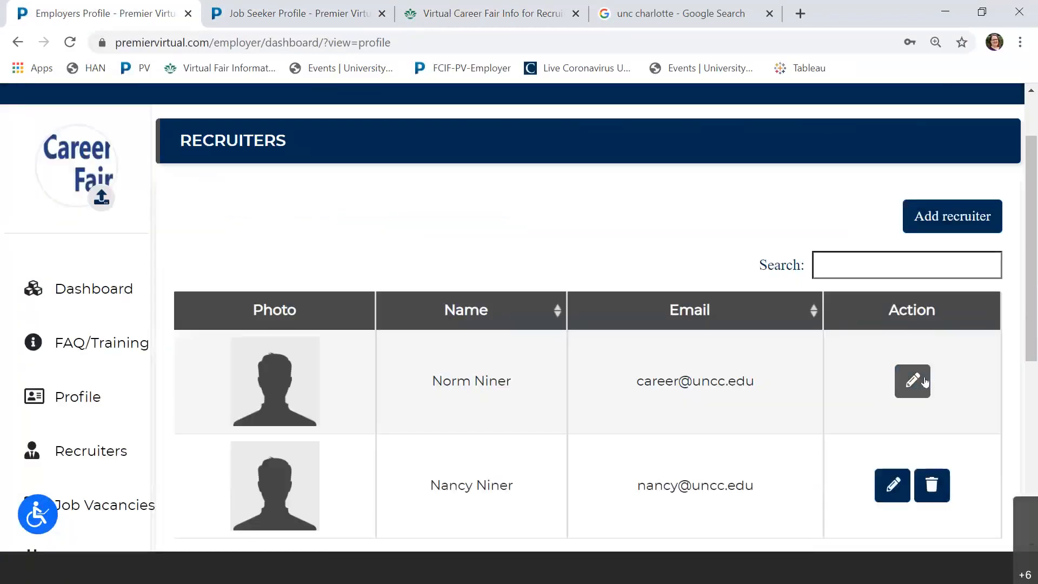
Open the first listed recruiter for editing, examine the saved messages, add a blank message, and cancel the edit.
{"action": "left_click", "coordinate": [925, 381]}
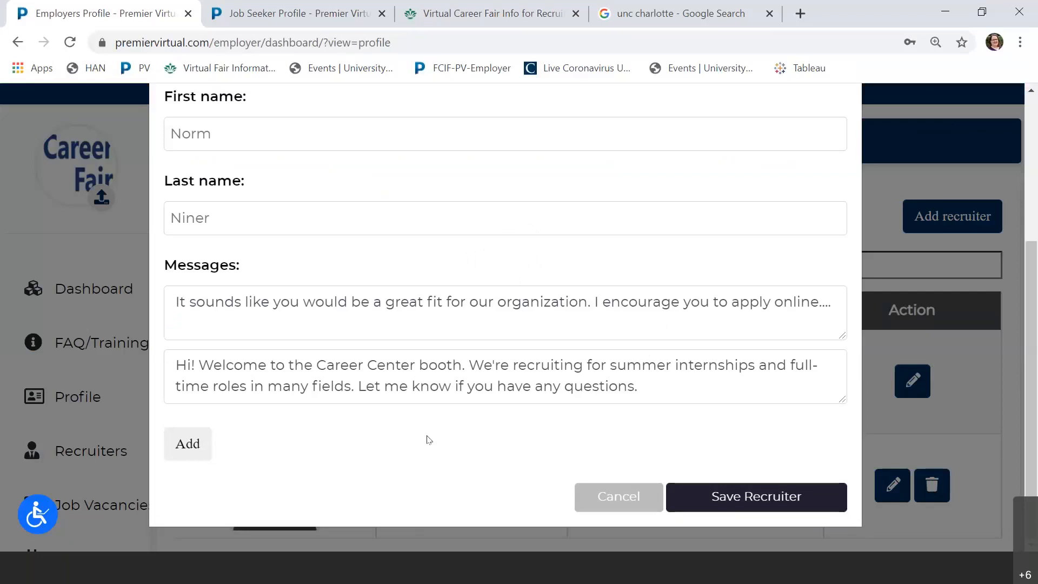
{"action": "left_click", "coordinate": [381, 331]}
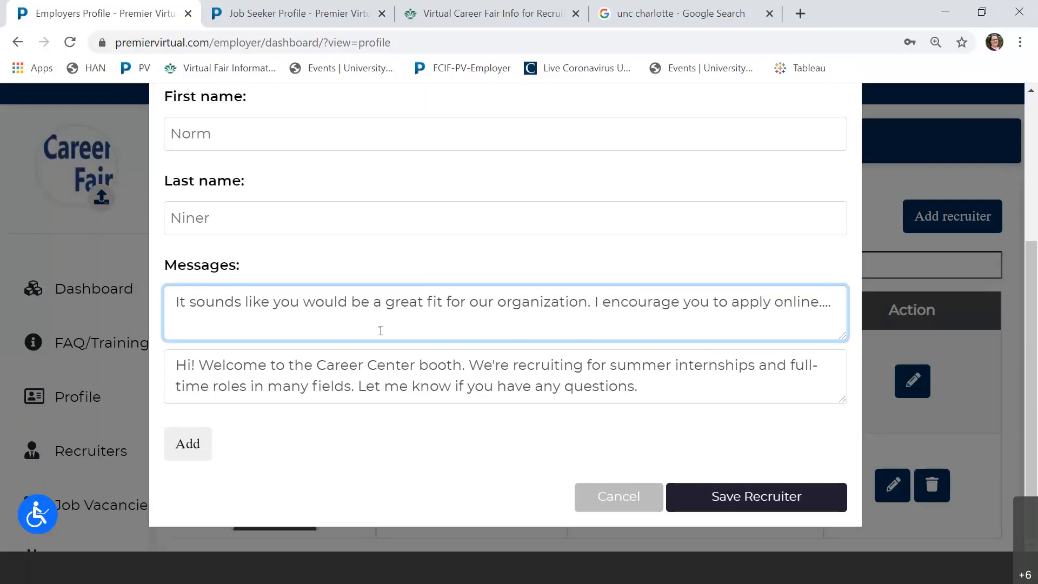
{"action": "left_click", "coordinate": [184, 453]}
{"action": "left_click", "coordinate": [258, 435]}
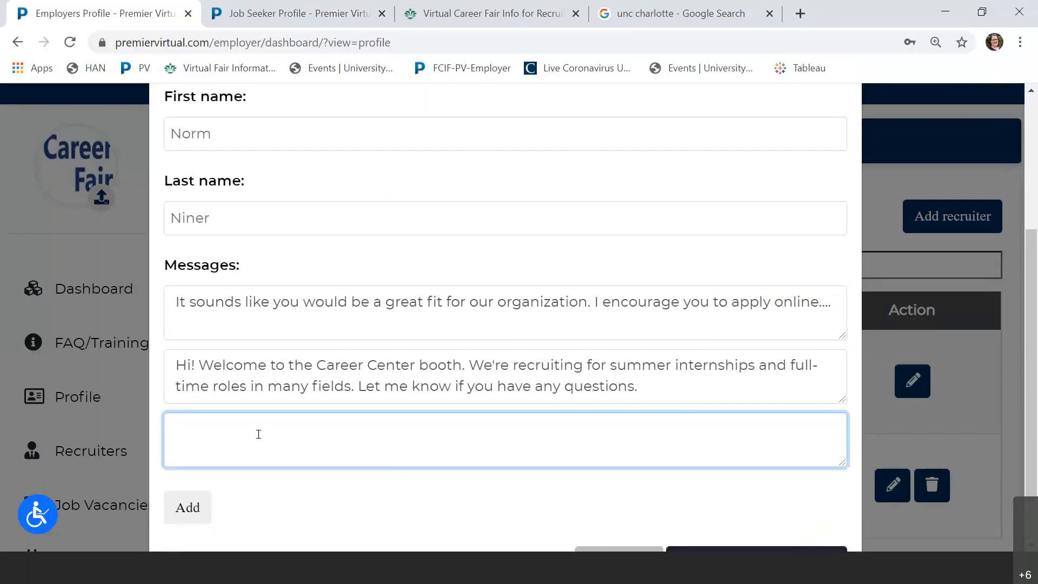
{"action": "scroll", "coordinate": [463, 413], "scroll_direction": "down", "scroll_amount": 1}
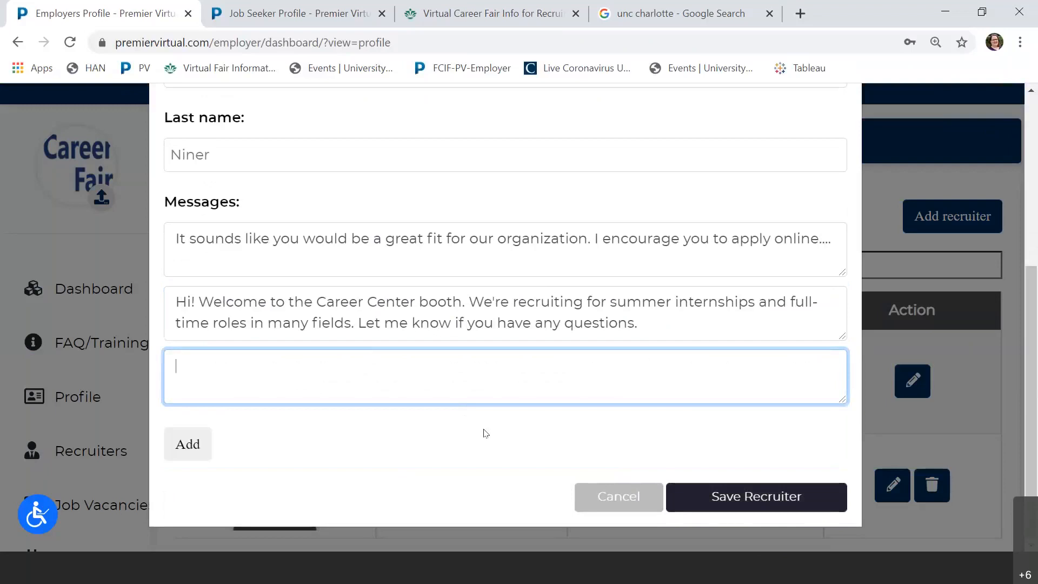
{"action": "left_click", "coordinate": [625, 495]}
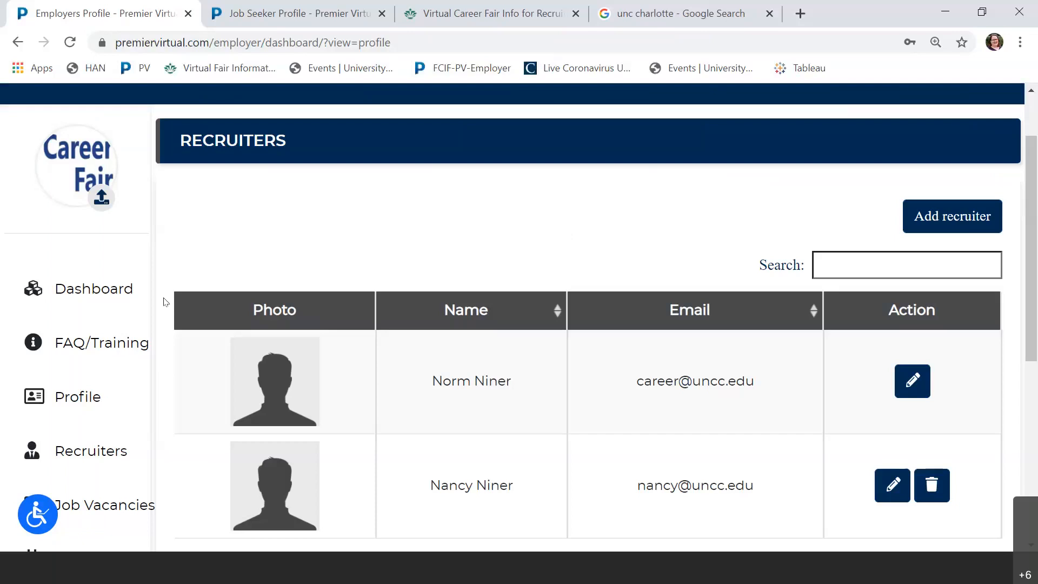
Go to the organization's profile from the dashboard and highlight the start of its Video Chat Link.
{"action": "left_click", "coordinate": [67, 297]}
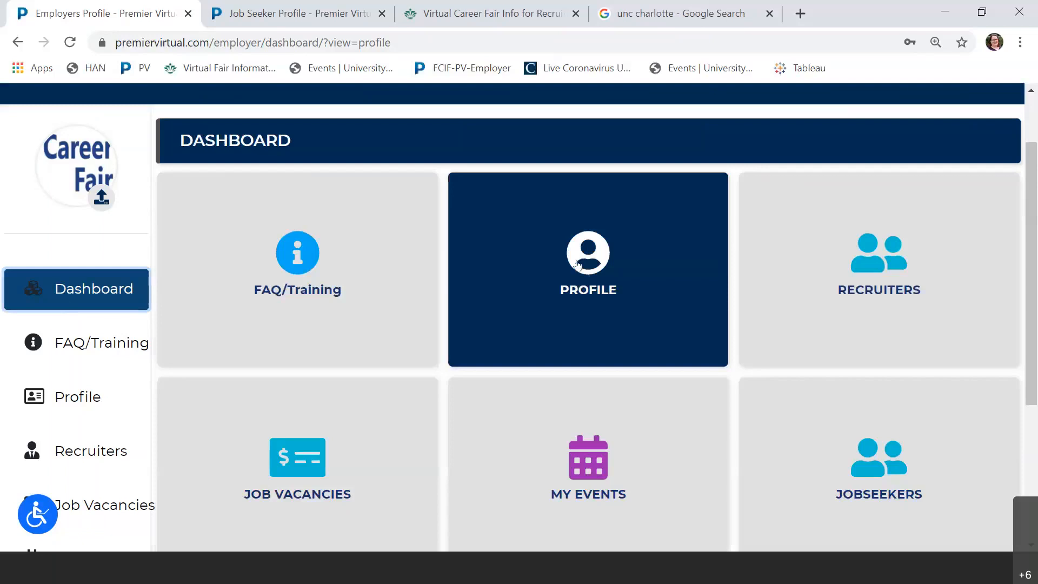
{"action": "left_click", "coordinate": [599, 292]}
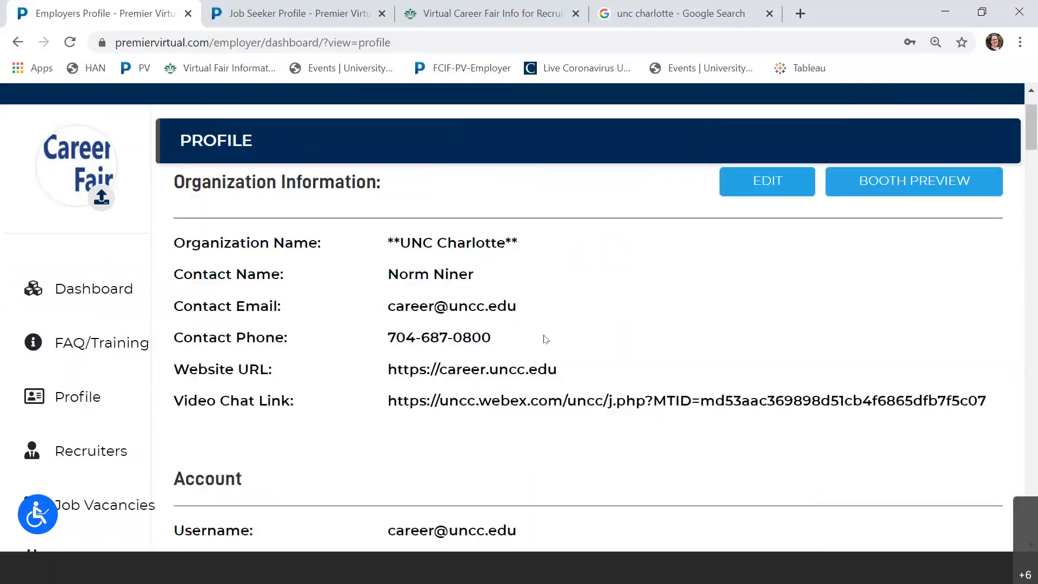
{"action": "left_click_drag", "start_coordinate": [387, 401], "coordinate": [511, 400]}
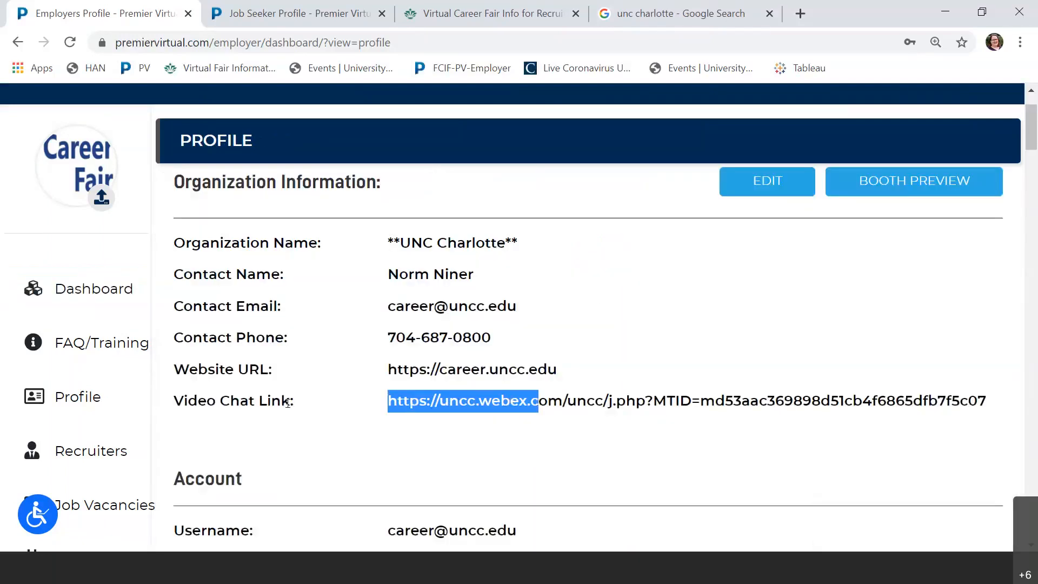
{"action": "left_click", "coordinate": [382, 397]}
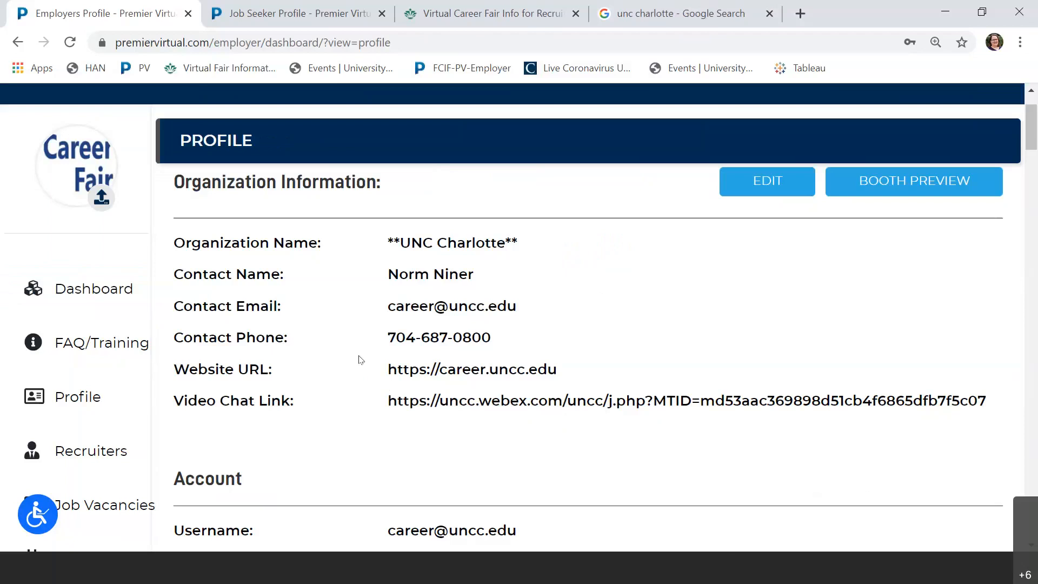
In the Recruiters list, open the second recruiter's record, review the saved messages including the video chat invitation, and close it without saving.
{"action": "left_click", "coordinate": [93, 462]}
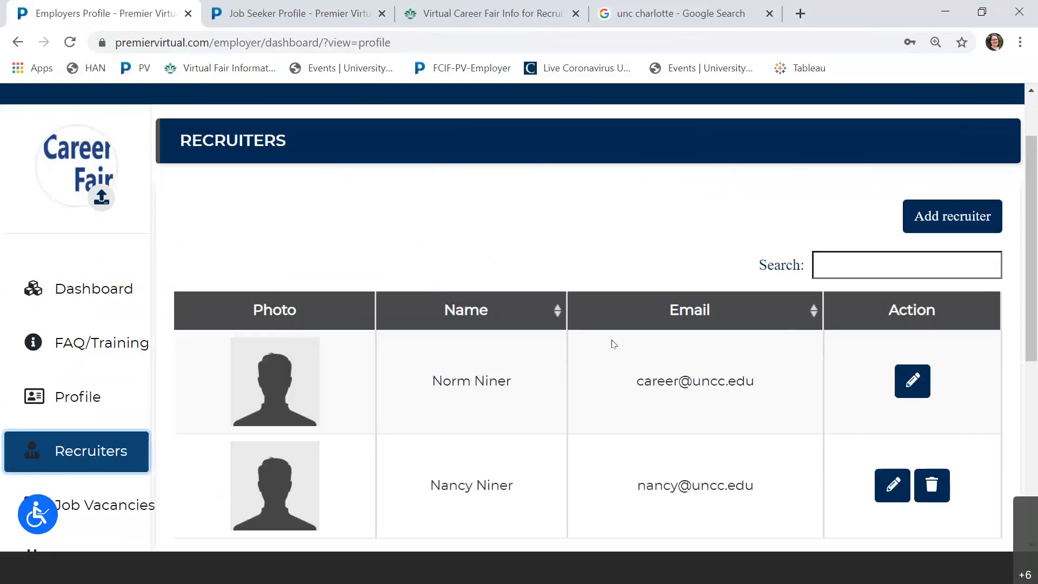
{"action": "scroll", "coordinate": [611, 343], "scroll_direction": "down", "scroll_amount": 2}
{"action": "left_click", "coordinate": [904, 416]}
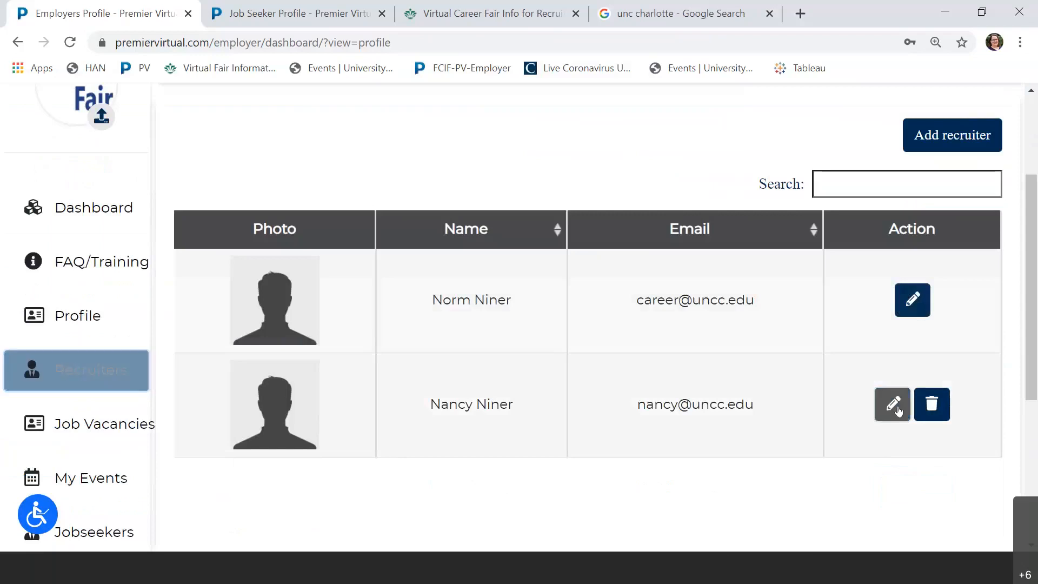
{"action": "scroll", "coordinate": [722, 346], "scroll_direction": "down", "scroll_amount": 5}
{"action": "scroll", "coordinate": [727, 351], "scroll_direction": "down", "scroll_amount": 3}
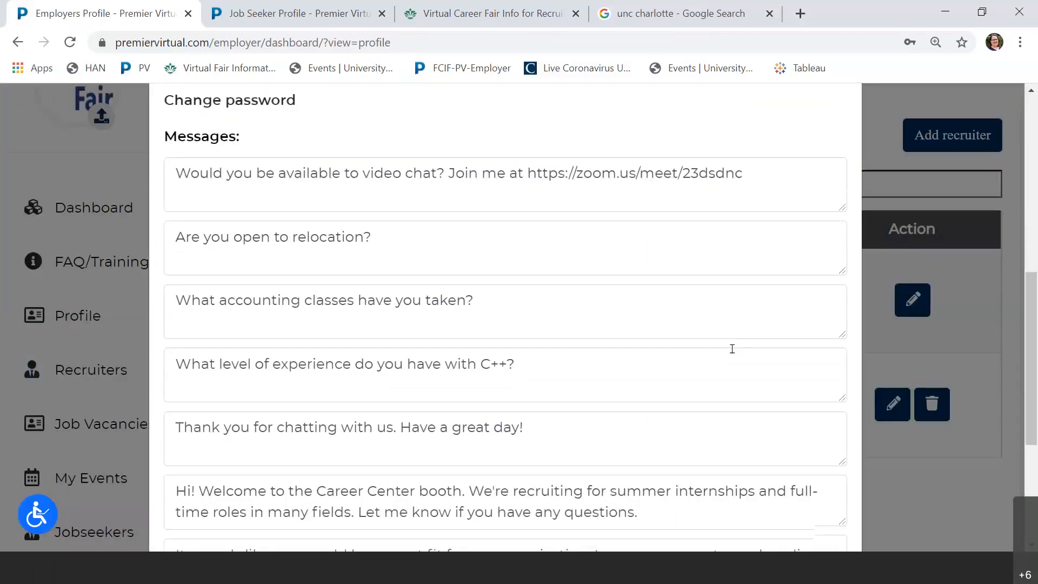
{"action": "left_click_drag", "start_coordinate": [176, 162], "coordinate": [777, 161]}
{"action": "left_click", "coordinate": [778, 161]}
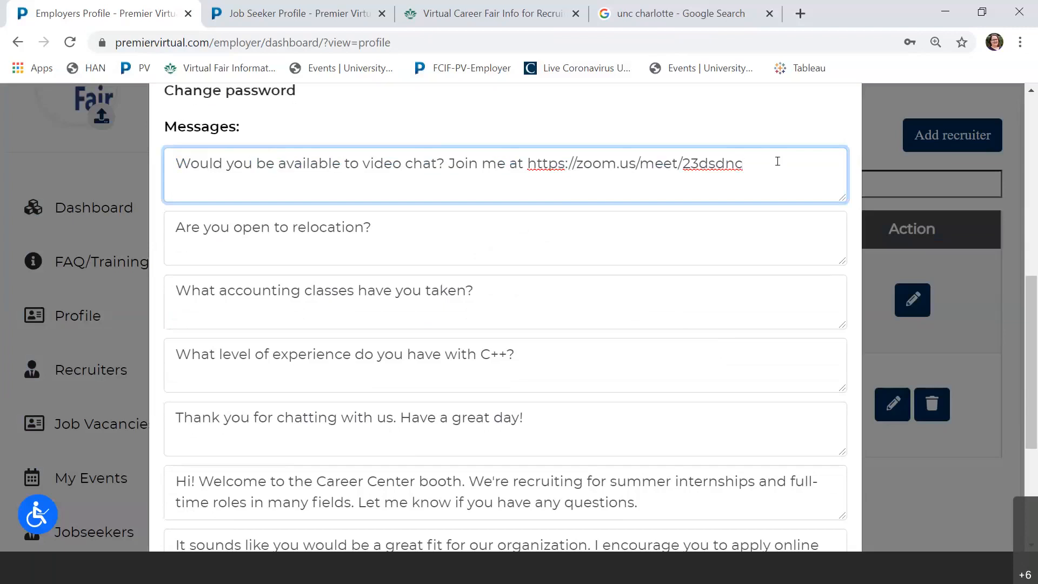
{"action": "scroll", "coordinate": [664, 312], "scroll_direction": "down", "scroll_amount": 5}
{"action": "left_click", "coordinate": [634, 500]}
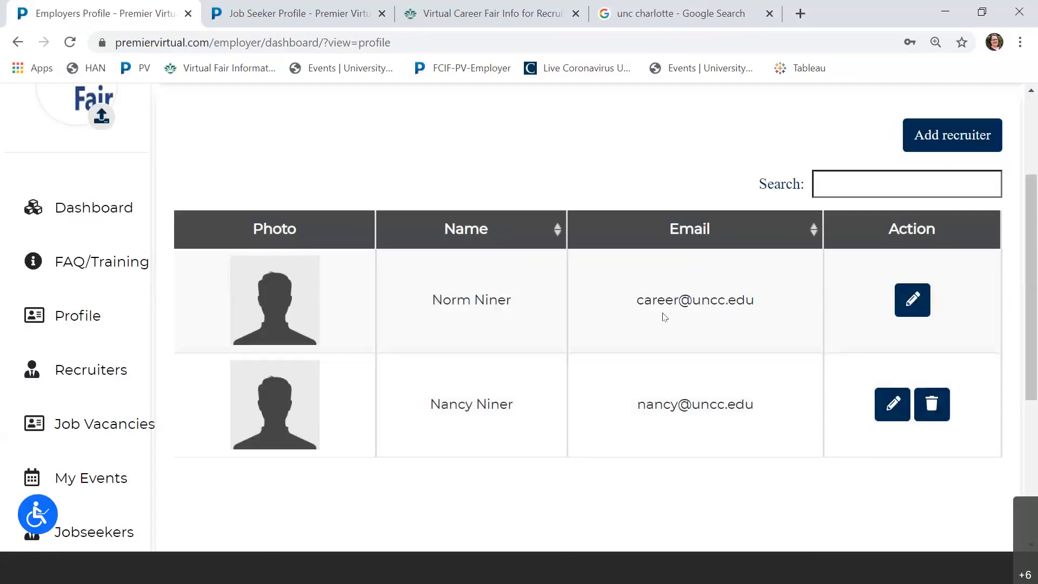
Find the Test Career Fair in My Events, enter its booth, and go back to the dashboard.
{"action": "scroll", "coordinate": [664, 317], "scroll_direction": "up", "scroll_amount": 3}
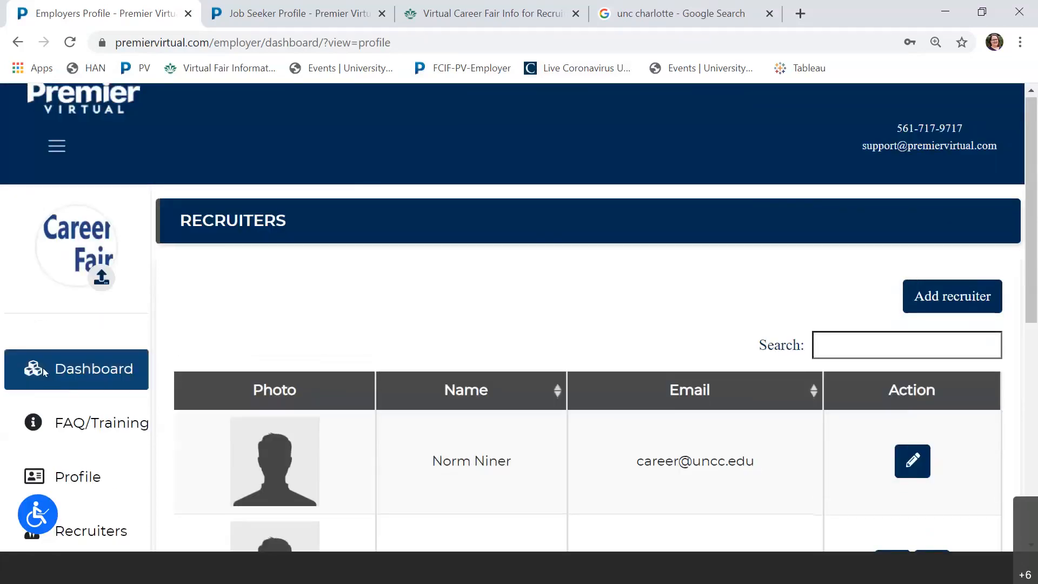
{"action": "scroll", "coordinate": [44, 368], "scroll_direction": "down", "scroll_amount": 6}
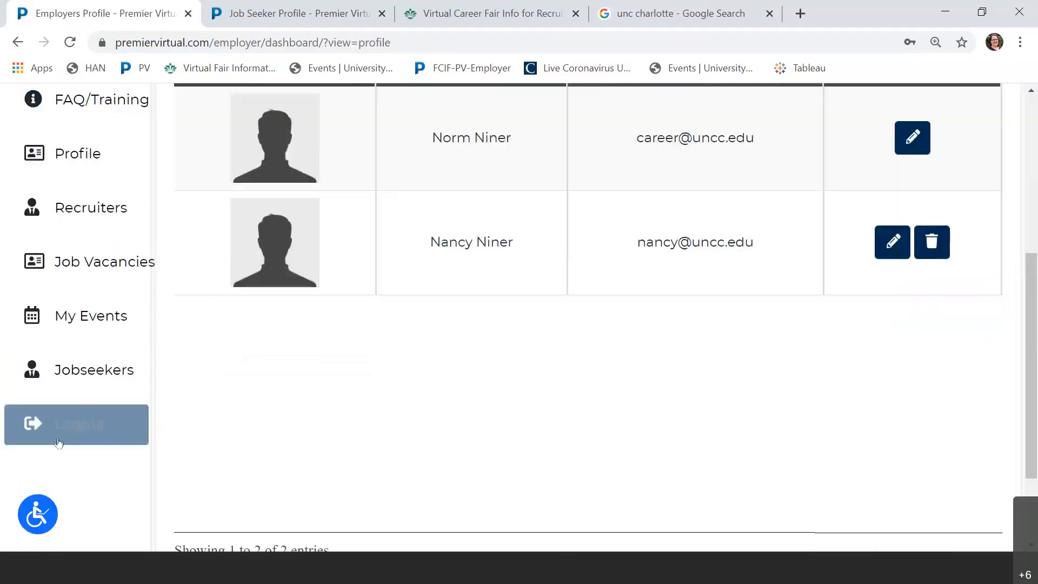
{"action": "left_click", "coordinate": [90, 314]}
{"action": "scroll", "coordinate": [602, 309], "scroll_direction": "up", "scroll_amount": 3}
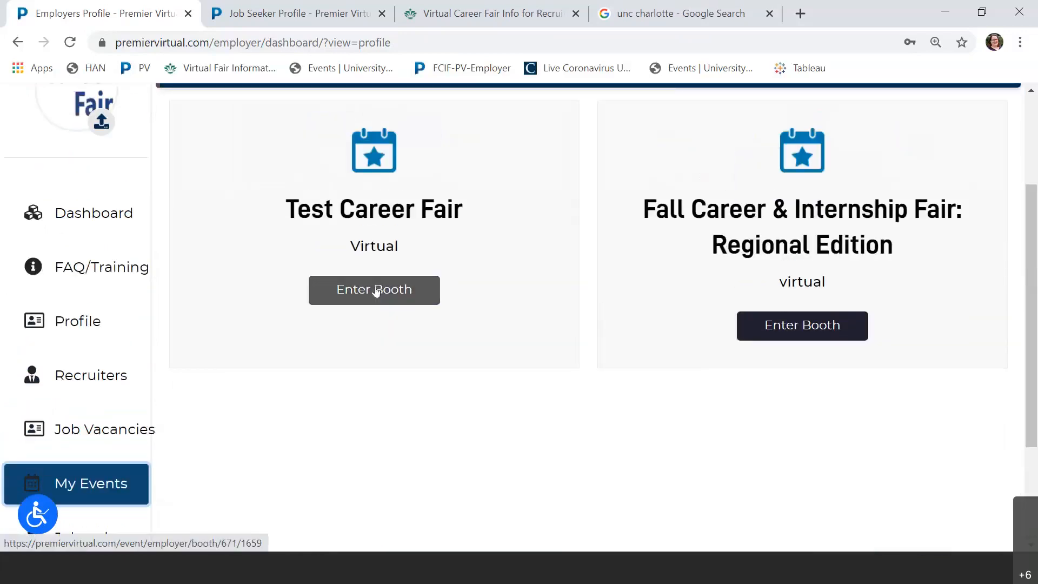
{"action": "left_click", "coordinate": [376, 292]}
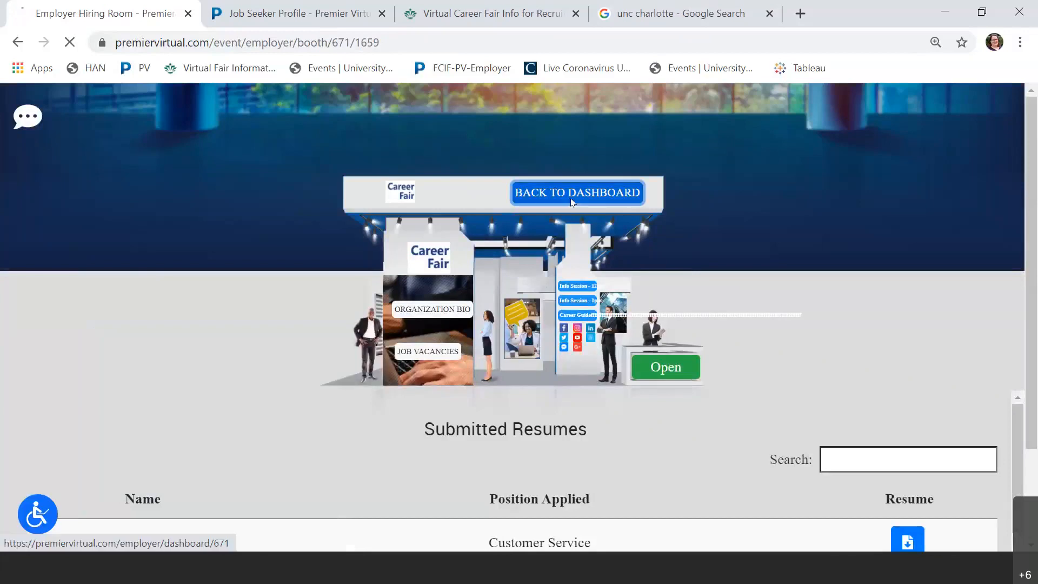
{"action": "left_click", "coordinate": [531, 203]}
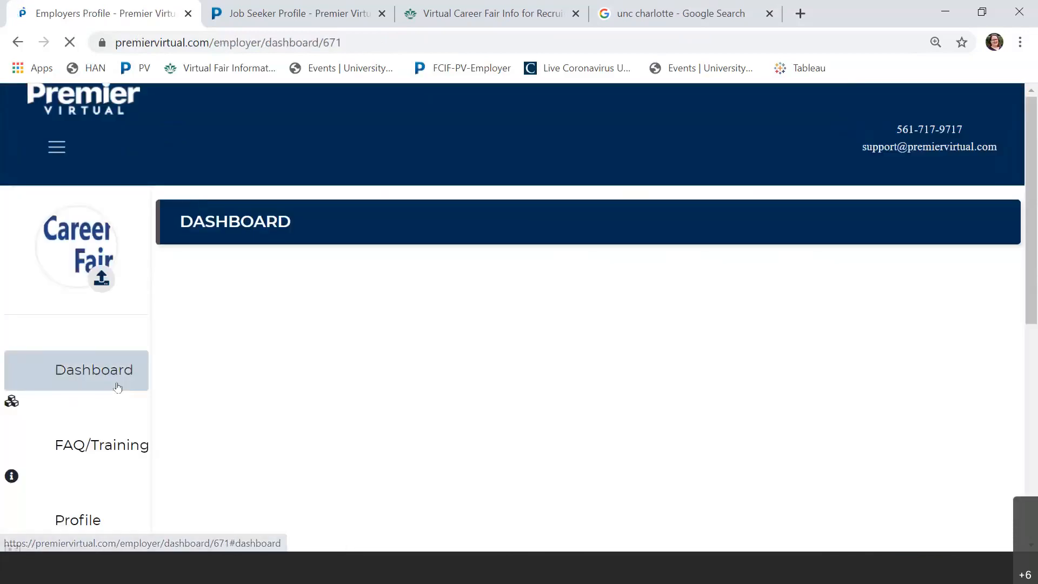
Reopen My Events, enter the Test Career Fair booth, and look over its Submitted Resumes list.
{"action": "scroll", "coordinate": [102, 374], "scroll_direction": "down", "scroll_amount": 5}
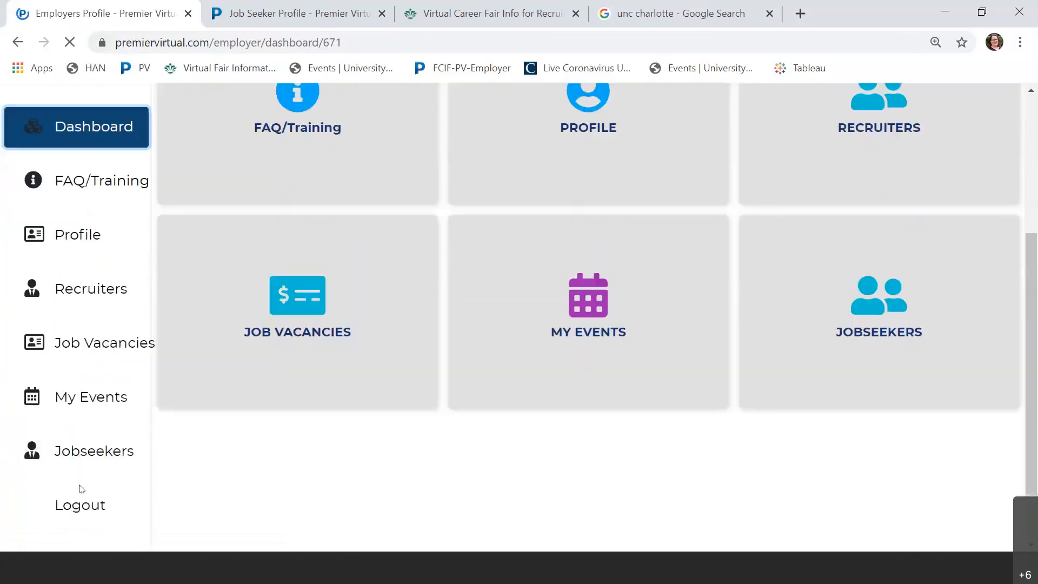
{"action": "left_click", "coordinate": [580, 334]}
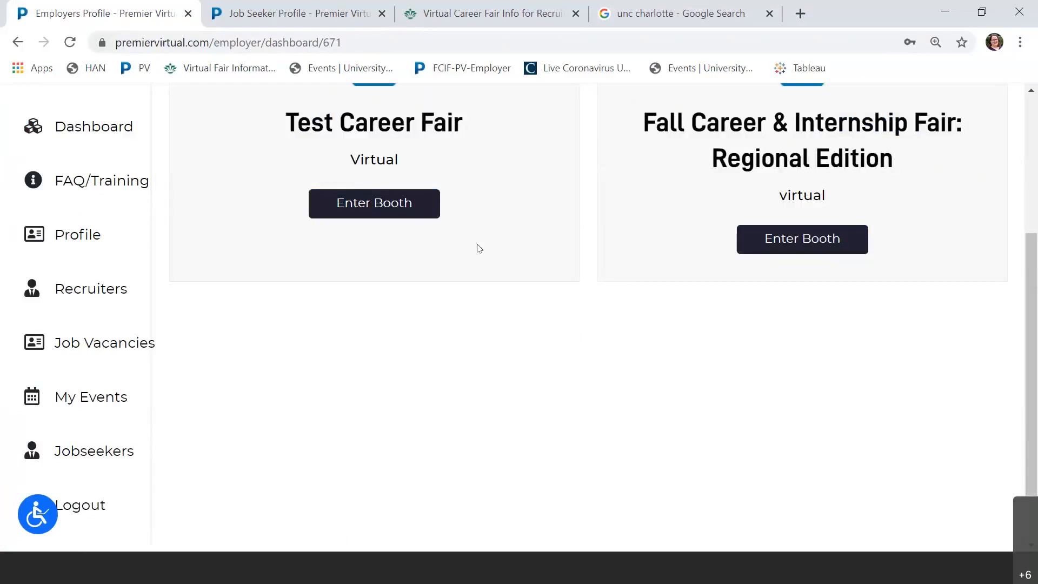
{"action": "scroll", "coordinate": [428, 283], "scroll_direction": "up", "scroll_amount": 3}
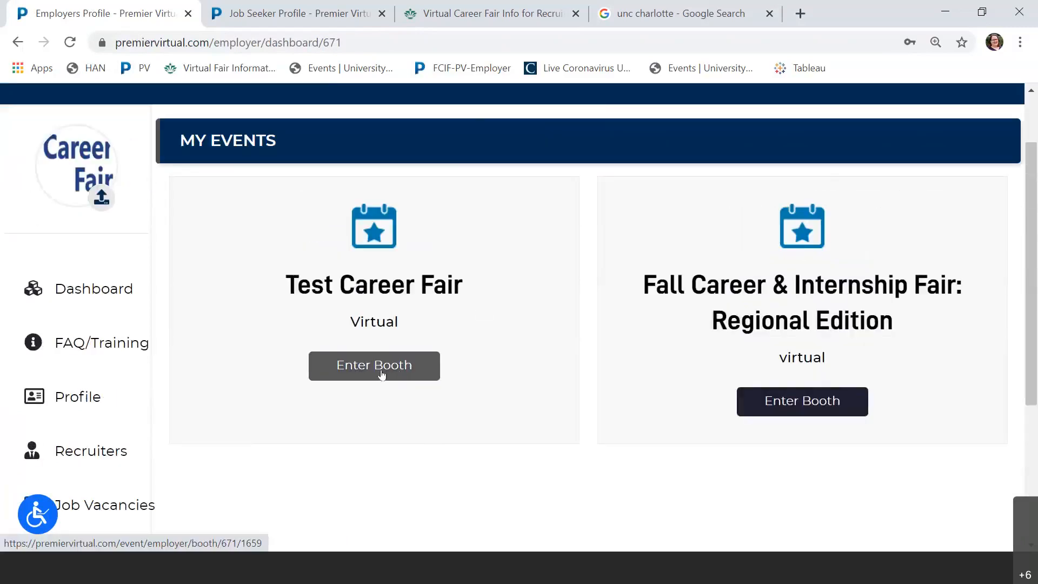
{"action": "left_click", "coordinate": [377, 376]}
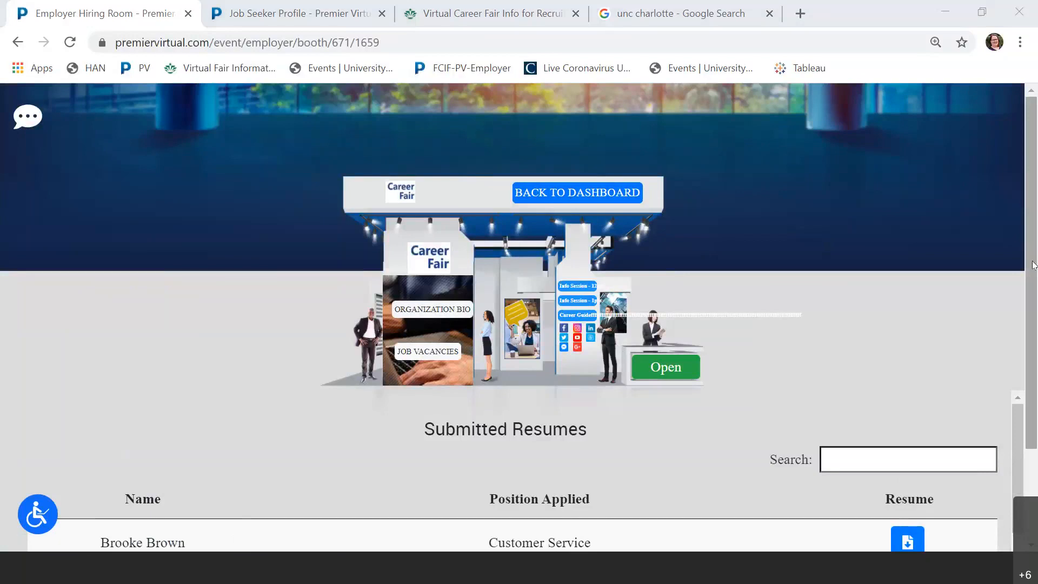
{"action": "scroll", "coordinate": [1034, 265], "scroll_direction": "down", "scroll_amount": 2}
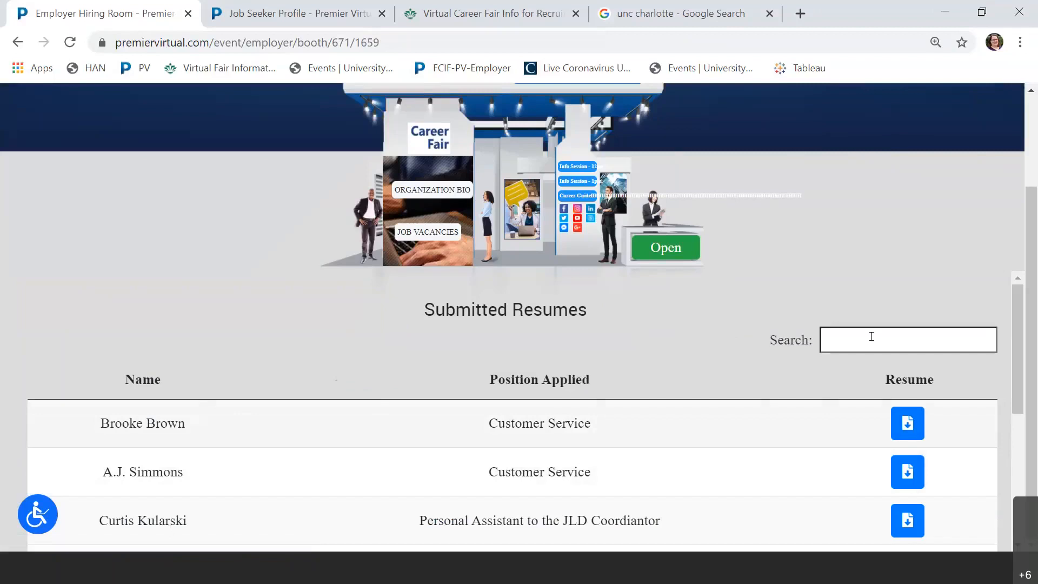
{"action": "scroll", "coordinate": [675, 288], "scroll_direction": "up", "scroll_amount": 2}
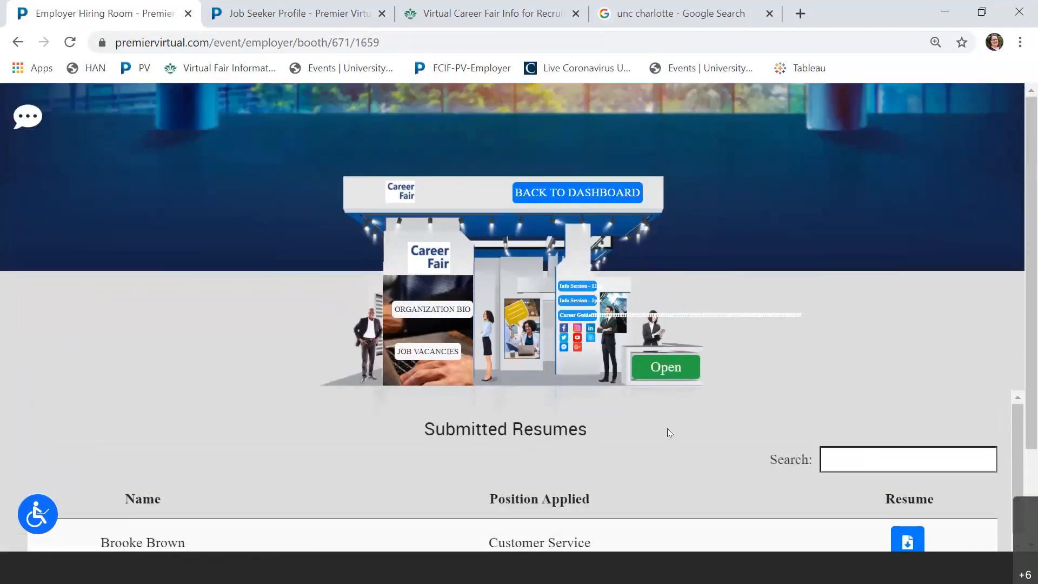
Open the booth's chat window, select the listed visitor's conversation, and place the cursor in the message box.
{"action": "left_click", "coordinate": [24, 120]}
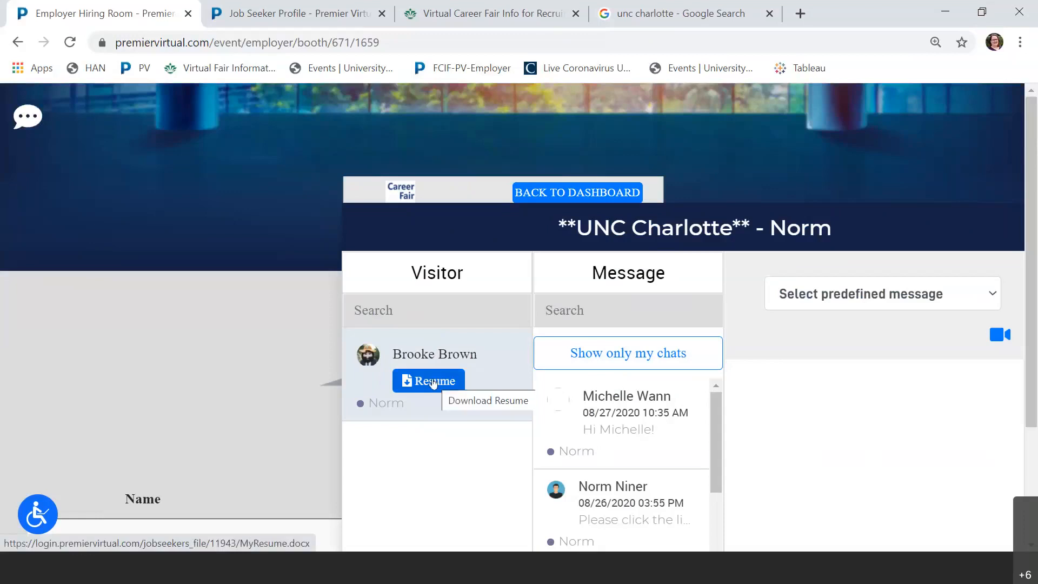
{"action": "left_click", "coordinate": [448, 354]}
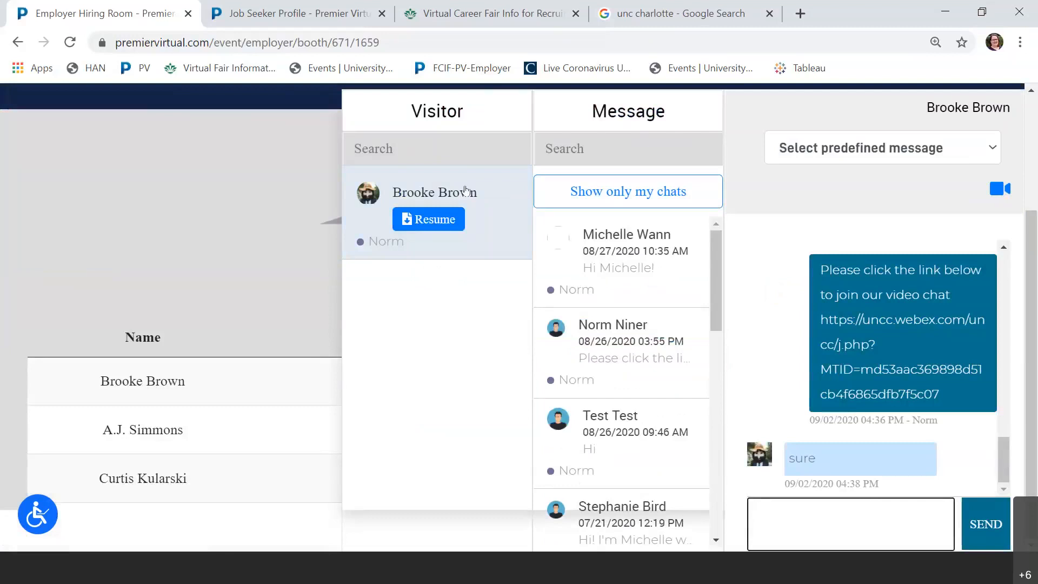
{"action": "left_click", "coordinate": [464, 198]}
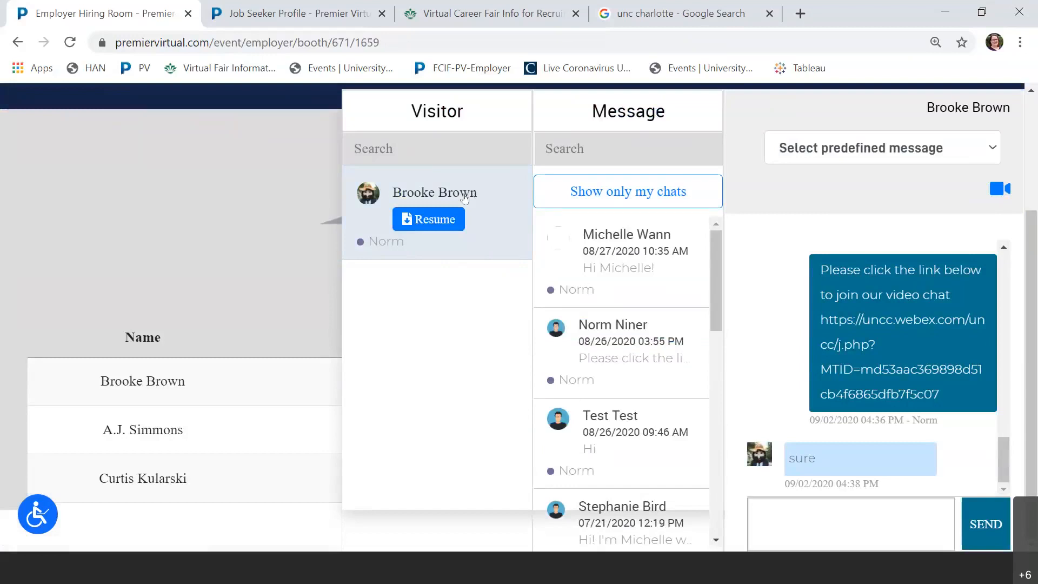
{"action": "left_click", "coordinate": [817, 532]}
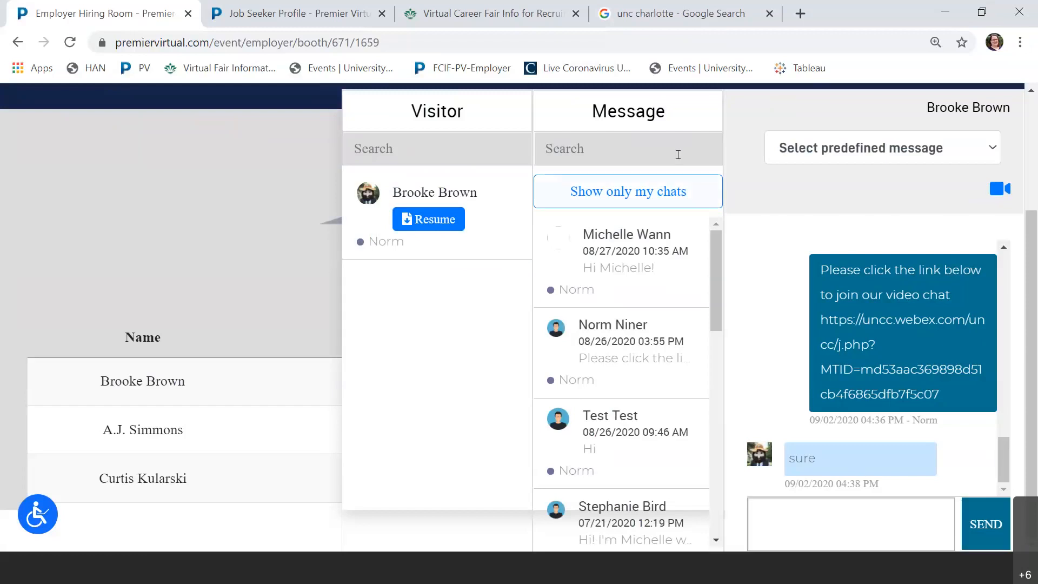
Open the first conversation in the message list, and switch the list to only my chats and back to all chats.
{"action": "left_click_drag", "start_coordinate": [716, 257], "coordinate": [745, 232]}
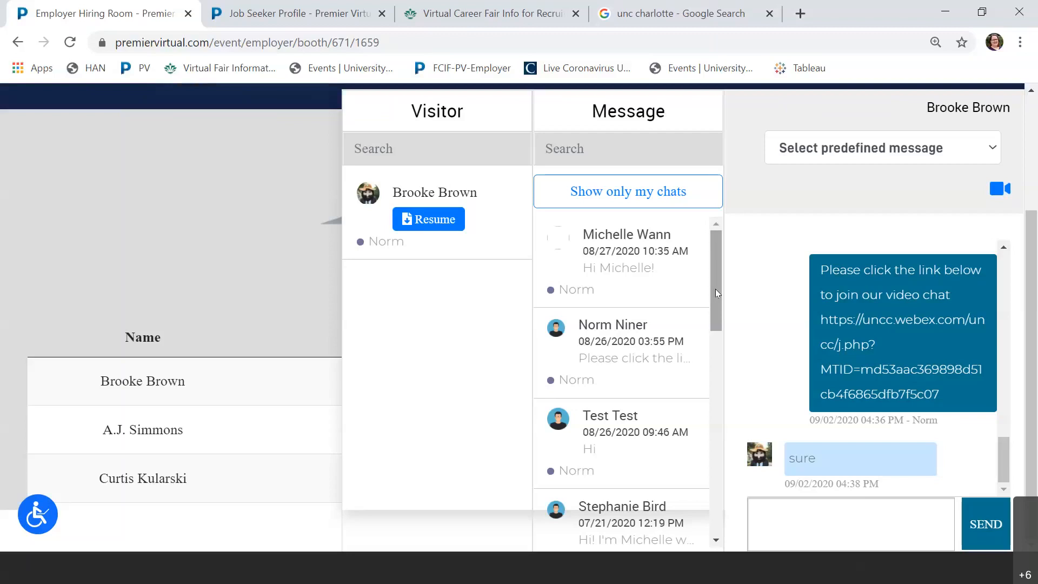
{"action": "left_click", "coordinate": [620, 269]}
{"action": "left_click", "coordinate": [639, 361]}
{"action": "left_click", "coordinate": [617, 270]}
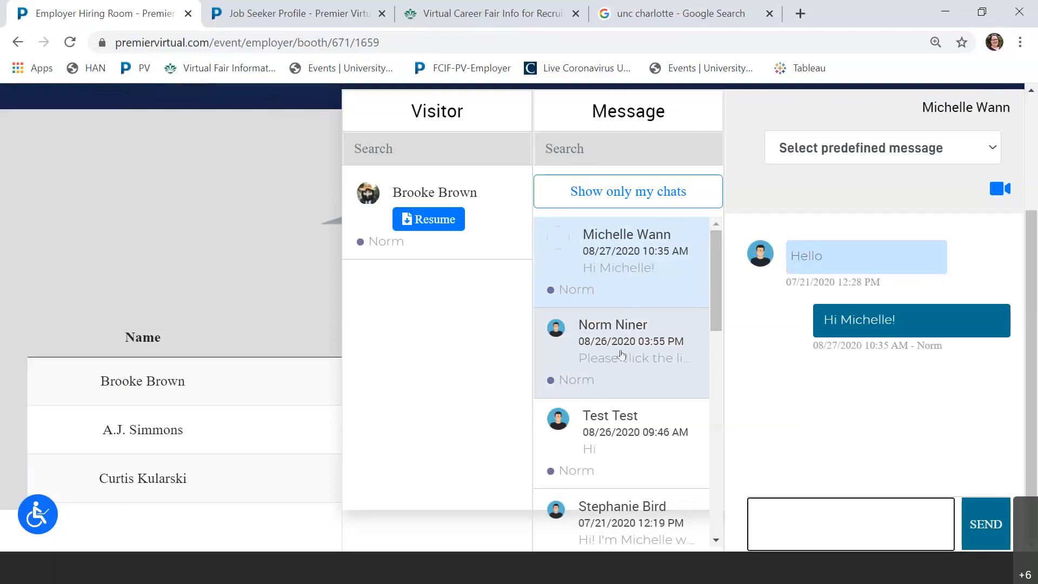
{"action": "scroll", "coordinate": [617, 361], "scroll_direction": "up", "scroll_amount": 3}
{"action": "scroll", "coordinate": [620, 359], "scroll_direction": "down", "scroll_amount": 3}
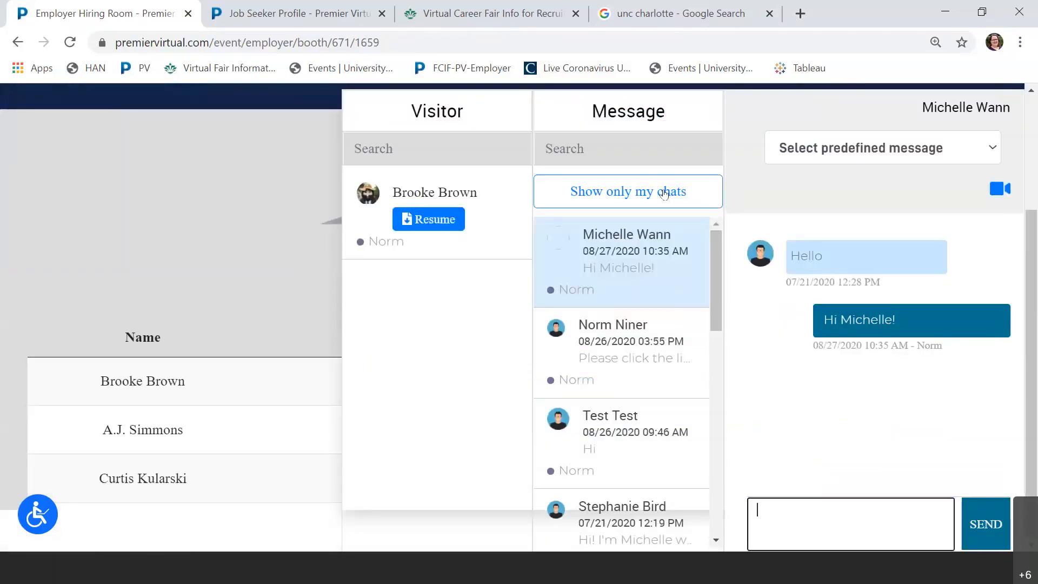
{"action": "left_click", "coordinate": [625, 198]}
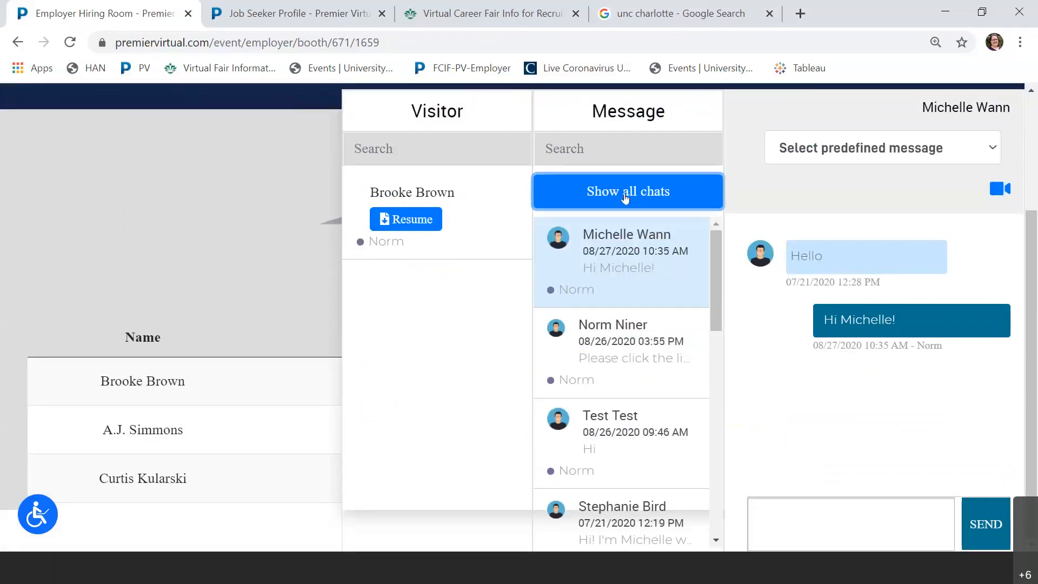
{"action": "left_click", "coordinate": [606, 195]}
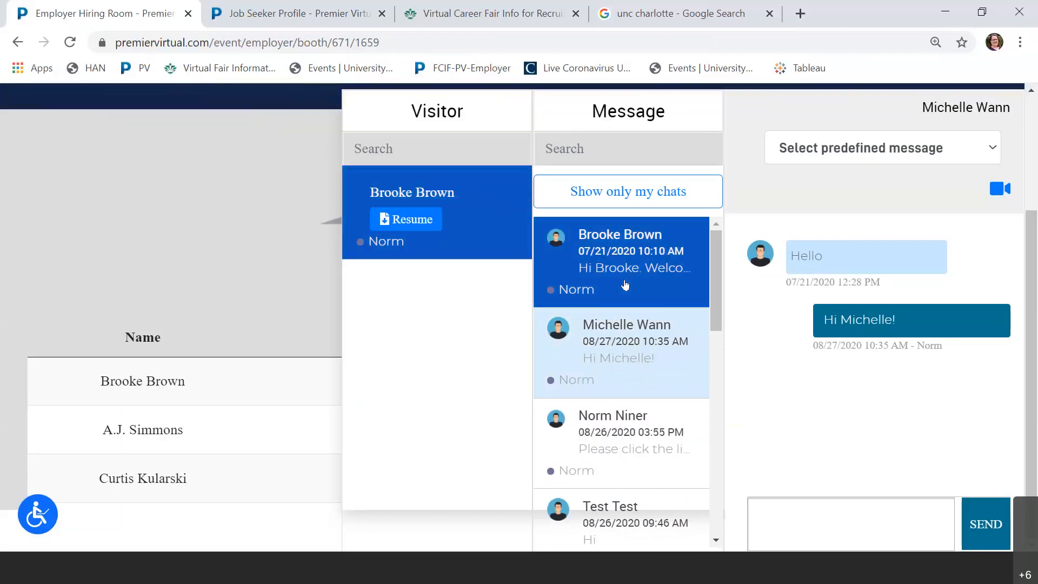
Open the visitor's highlighted new conversation and send the predefined message welcoming them to the Career Center booth.
{"action": "left_click", "coordinate": [608, 266]}
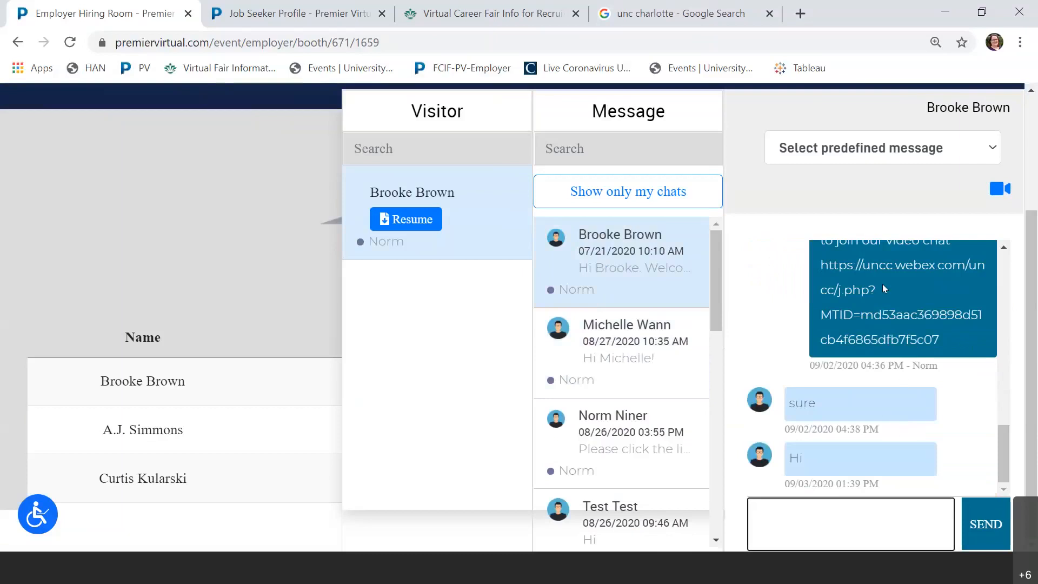
{"action": "left_click", "coordinate": [851, 152]}
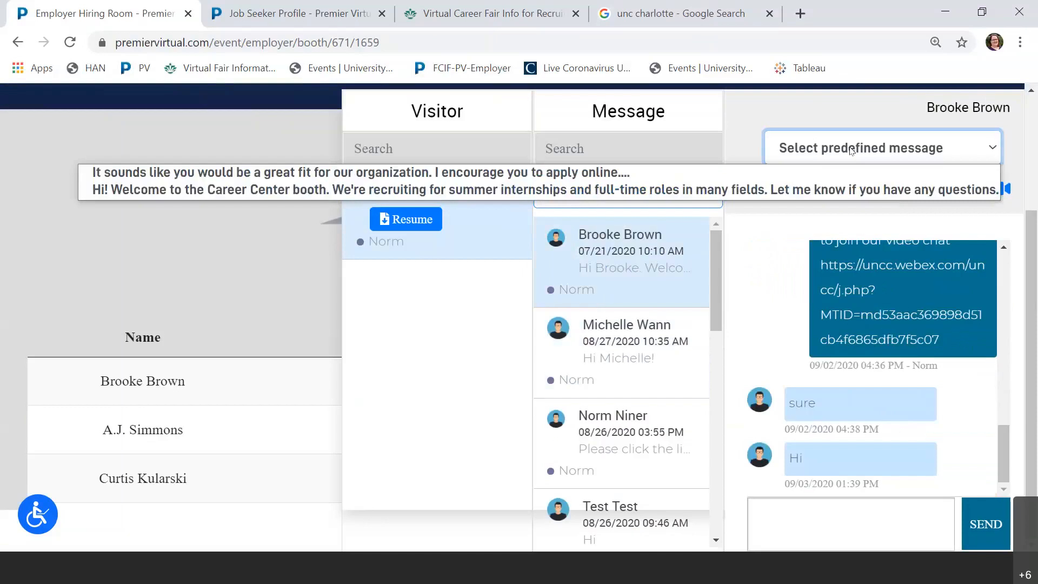
{"action": "left_click", "coordinate": [560, 190]}
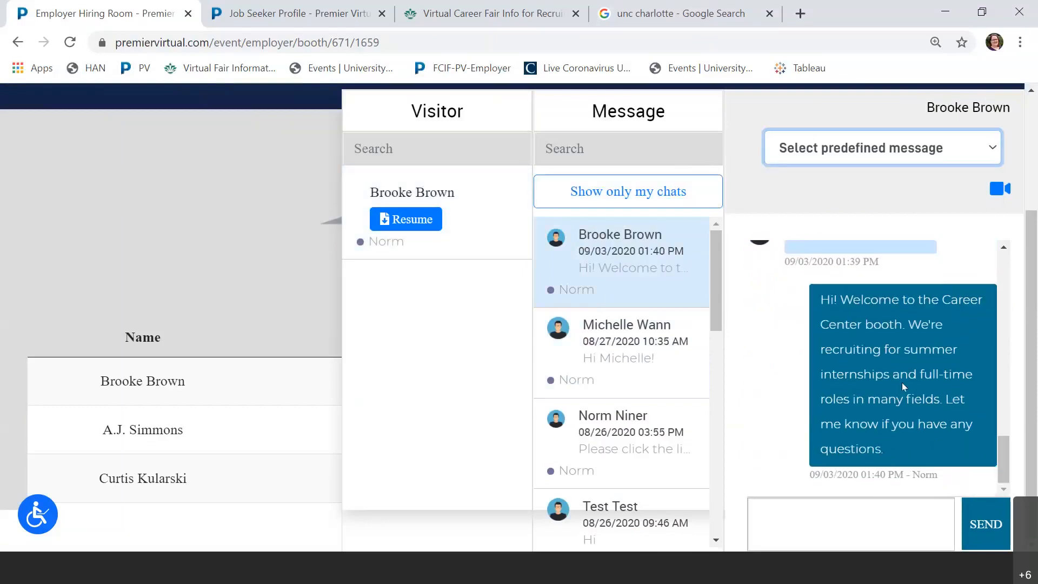
Send the predefined Career Center booth welcome message to the same visitor a second time.
{"action": "left_click", "coordinate": [901, 145]}
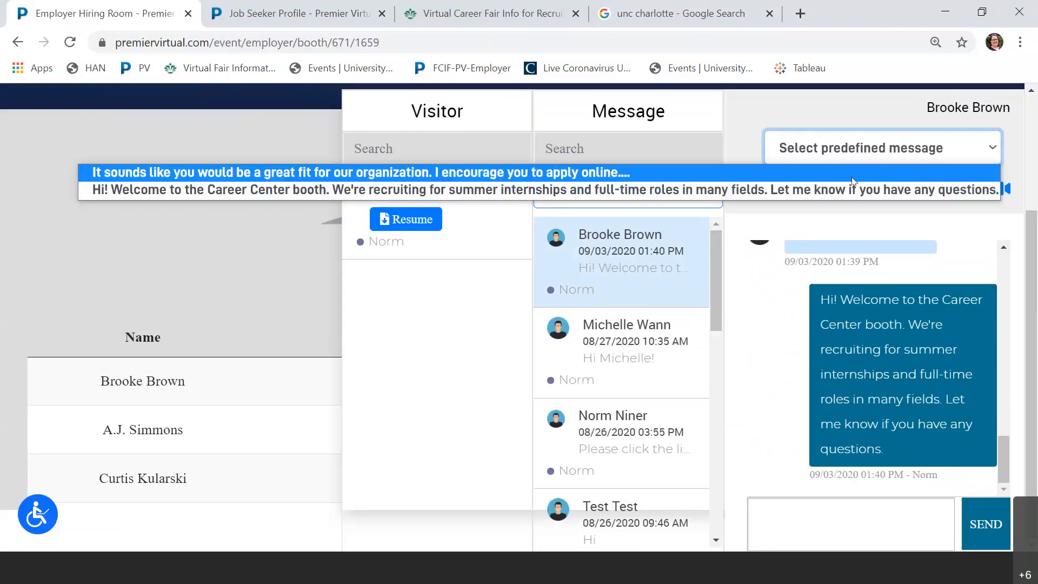
{"action": "left_click", "coordinate": [854, 158]}
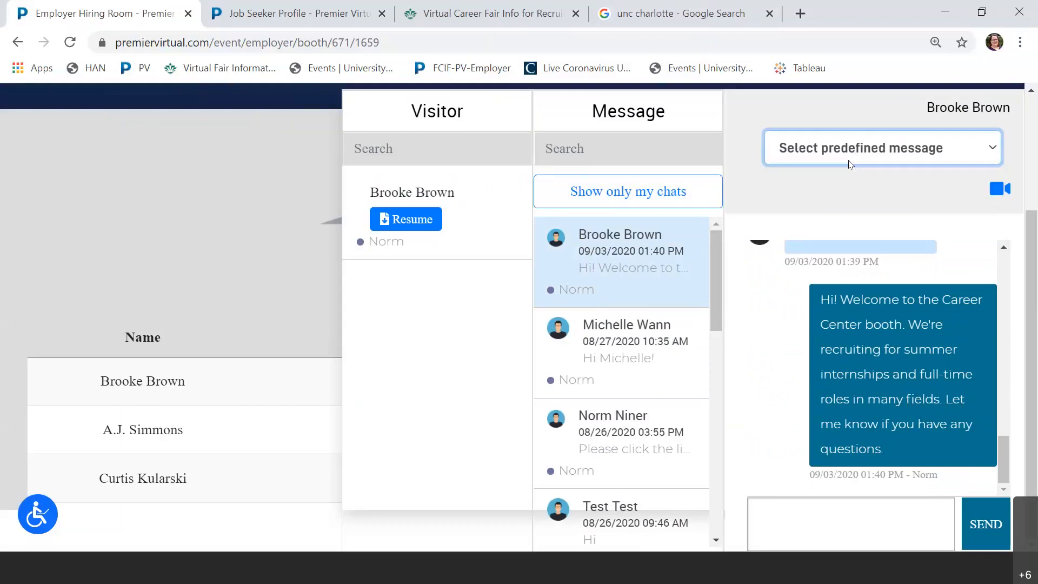
{"action": "left_click", "coordinate": [850, 161]}
{"action": "left_click", "coordinate": [807, 186]}
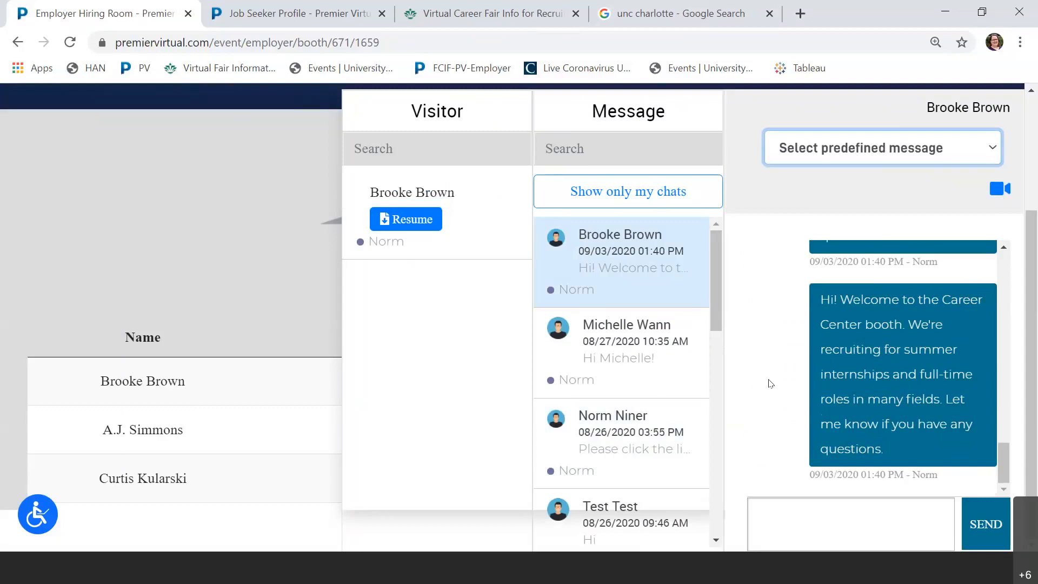
Insert the video chat invitation with its Webex link into the visitor's conversation and send it.
{"action": "left_click", "coordinate": [1000, 189]}
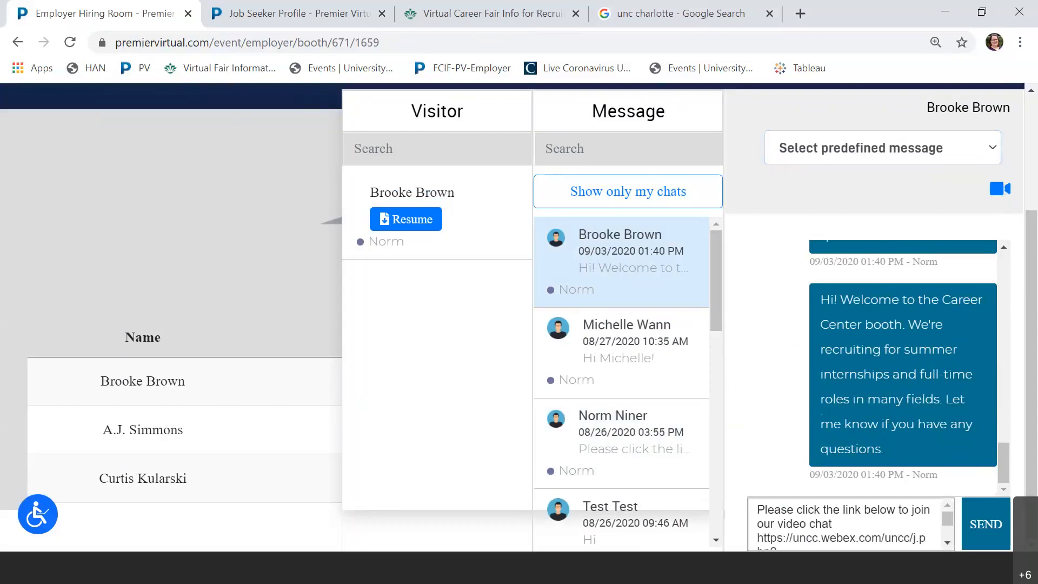
{"action": "left_click", "coordinate": [901, 528]}
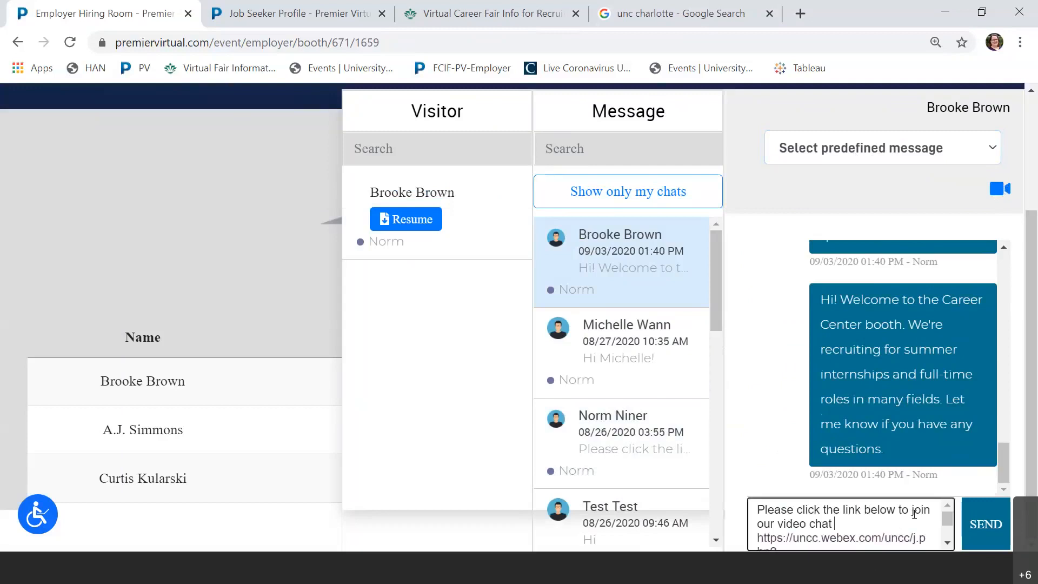
{"action": "key", "text": "Return"}
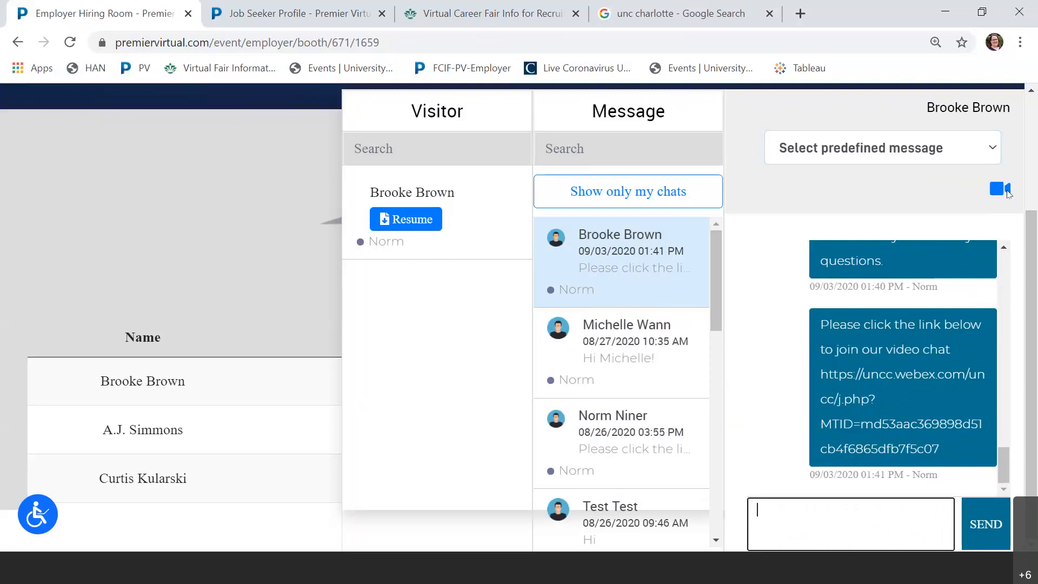
Review the available predefined messages again and close the list without choosing one.
{"action": "left_click", "coordinate": [902, 147]}
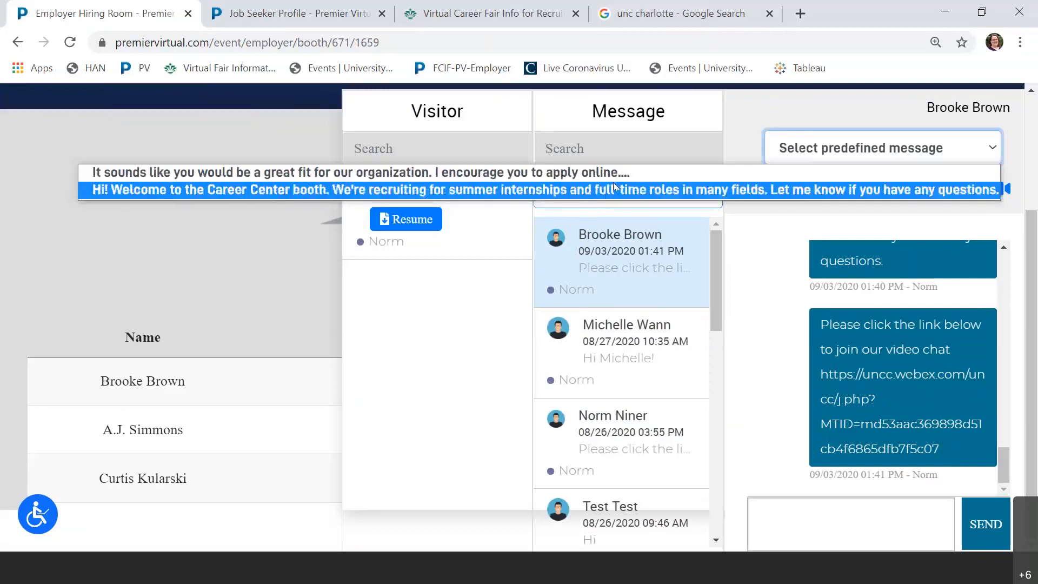
{"action": "left_click", "coordinate": [844, 153]}
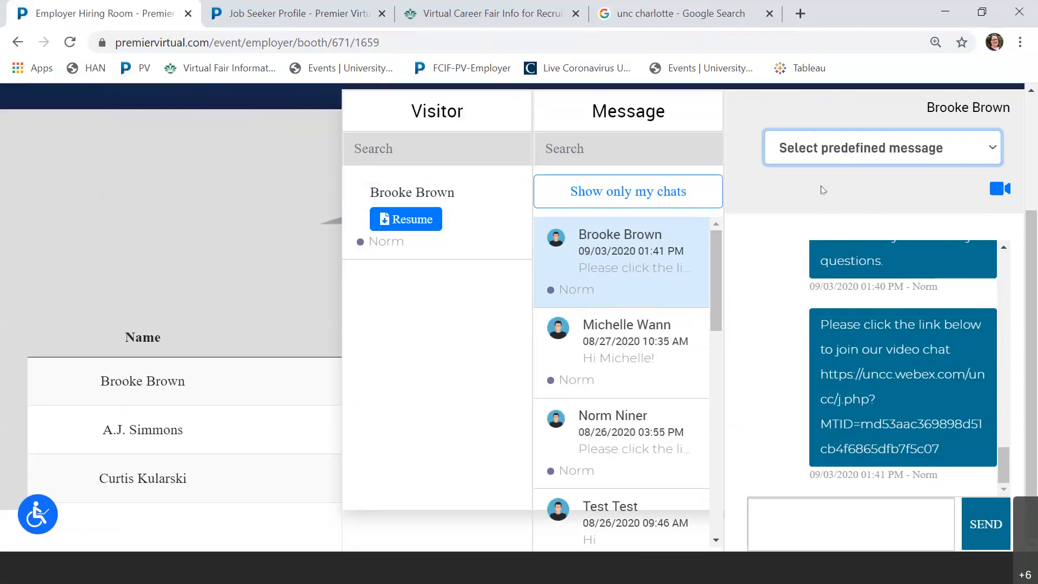
{"action": "left_click", "coordinate": [793, 158]}
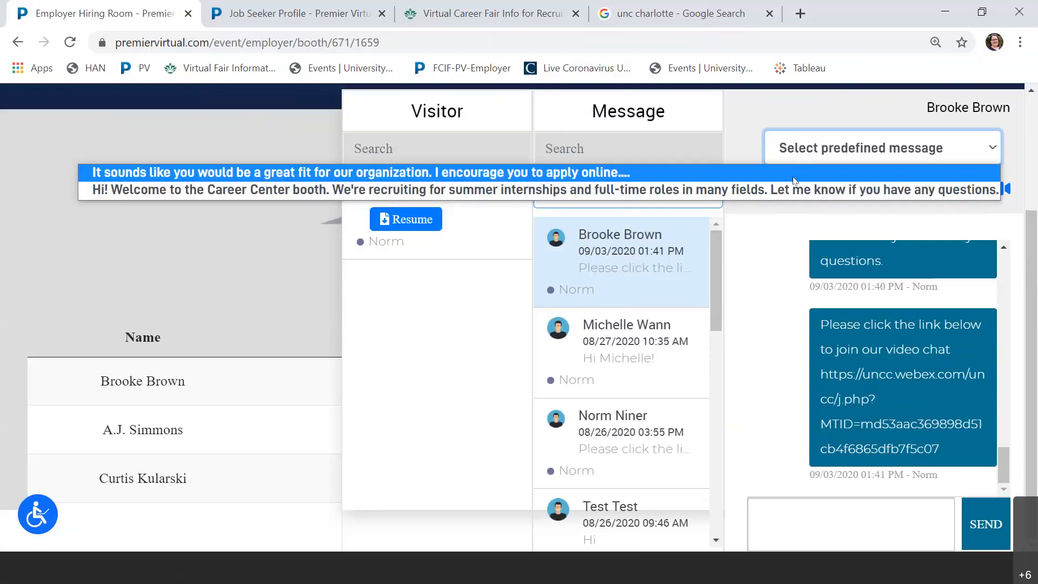
{"action": "left_click", "coordinate": [858, 114]}
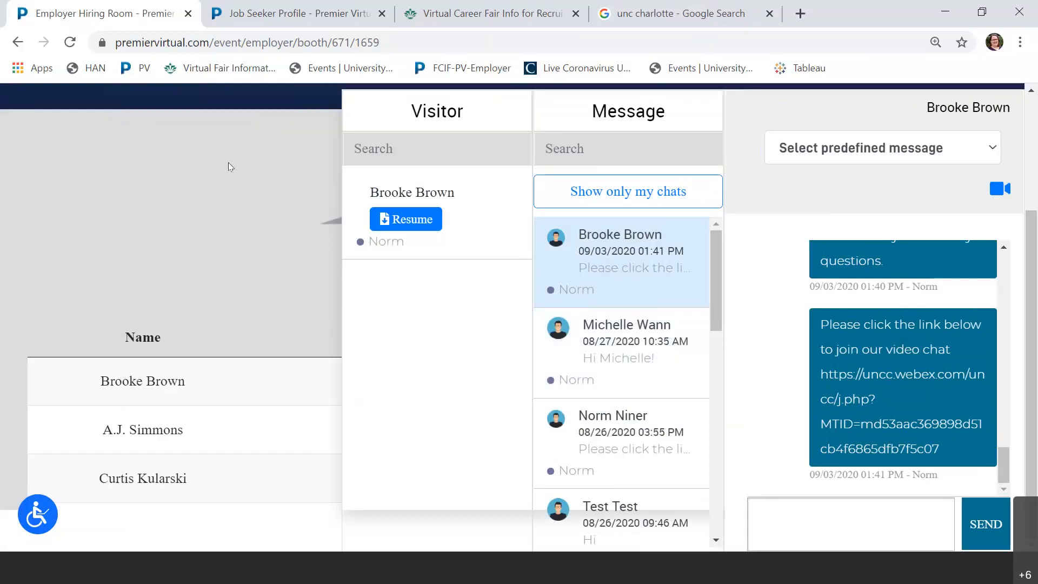
Look back through the earlier messages in the visitor's conversation, and close the booth's chat window.
{"action": "scroll", "coordinate": [951, 157], "scroll_direction": "up", "scroll_amount": 2}
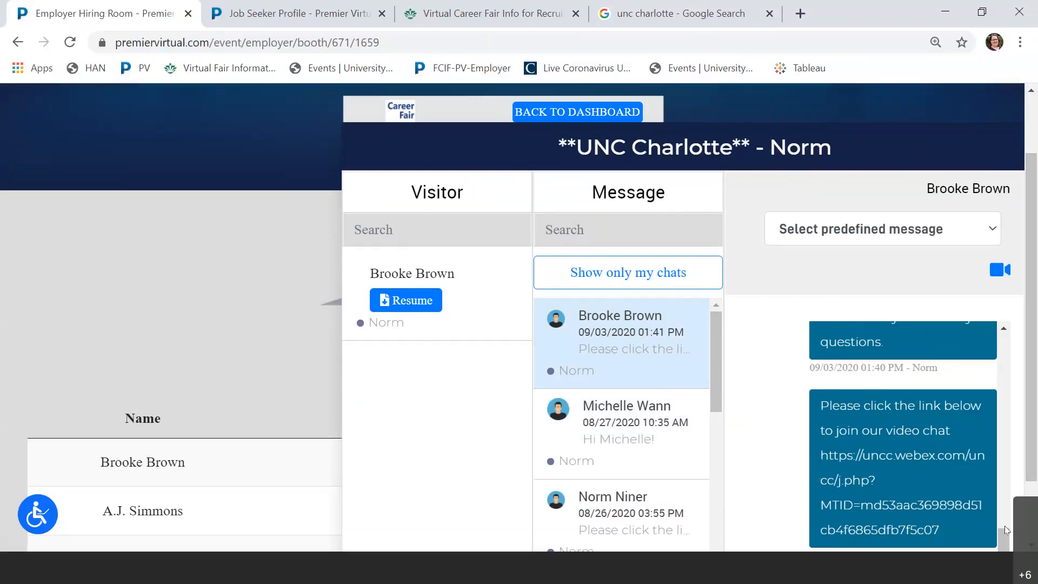
{"action": "left_click_drag", "start_coordinate": [1004, 541], "coordinate": [1005, 365]}
{"action": "left_click_drag", "start_coordinate": [1030, 302], "coordinate": [1028, 198]}
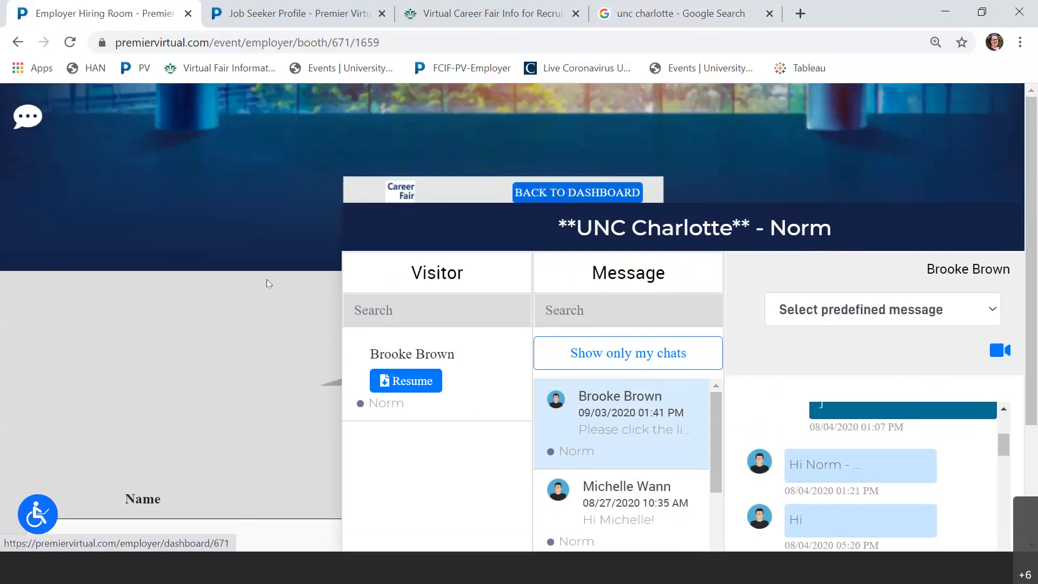
{"action": "scroll", "coordinate": [231, 318], "scroll_direction": "down", "scroll_amount": 3}
{"action": "scroll", "coordinate": [228, 324], "scroll_direction": "up", "scroll_amount": 3}
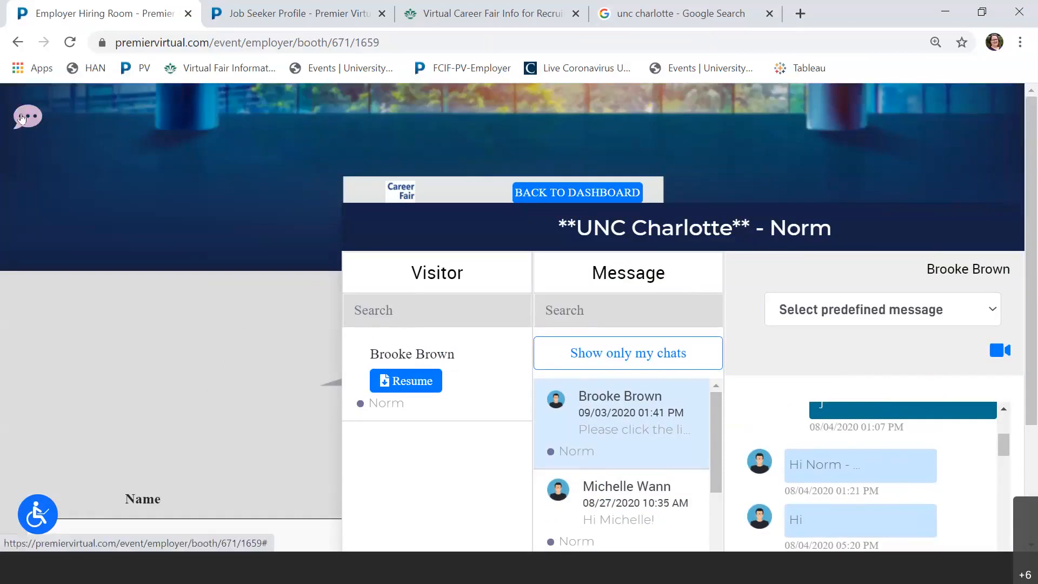
{"action": "left_click", "coordinate": [21, 118]}
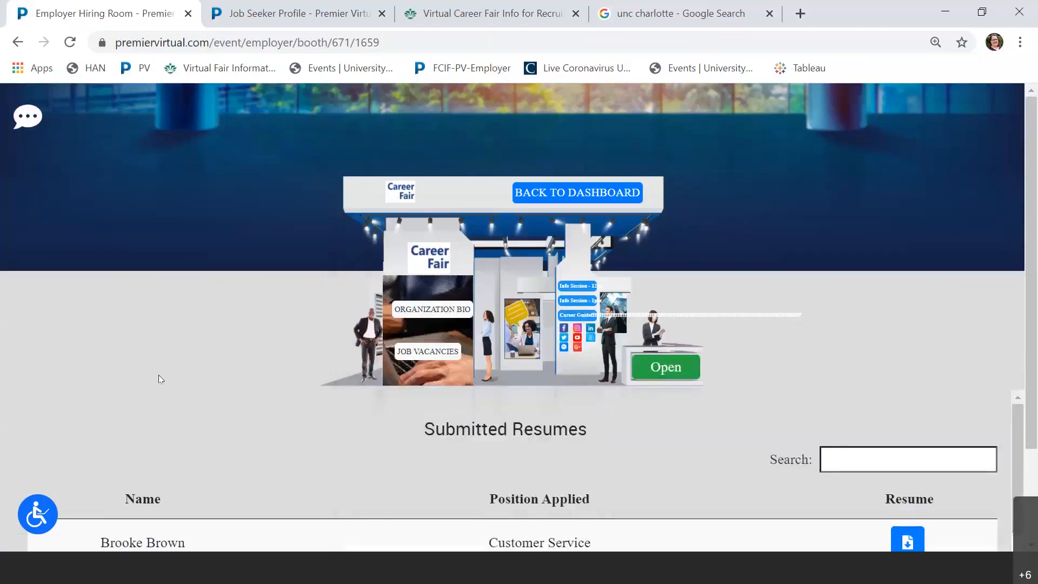
Look over the booth and its Submitted Resumes list, and return to the employer dashboard.
{"action": "scroll", "coordinate": [160, 377], "scroll_direction": "down", "scroll_amount": 2}
{"action": "scroll", "coordinate": [159, 375], "scroll_direction": "up", "scroll_amount": 2}
{"action": "scroll", "coordinate": [159, 375], "scroll_direction": "down", "scroll_amount": 2}
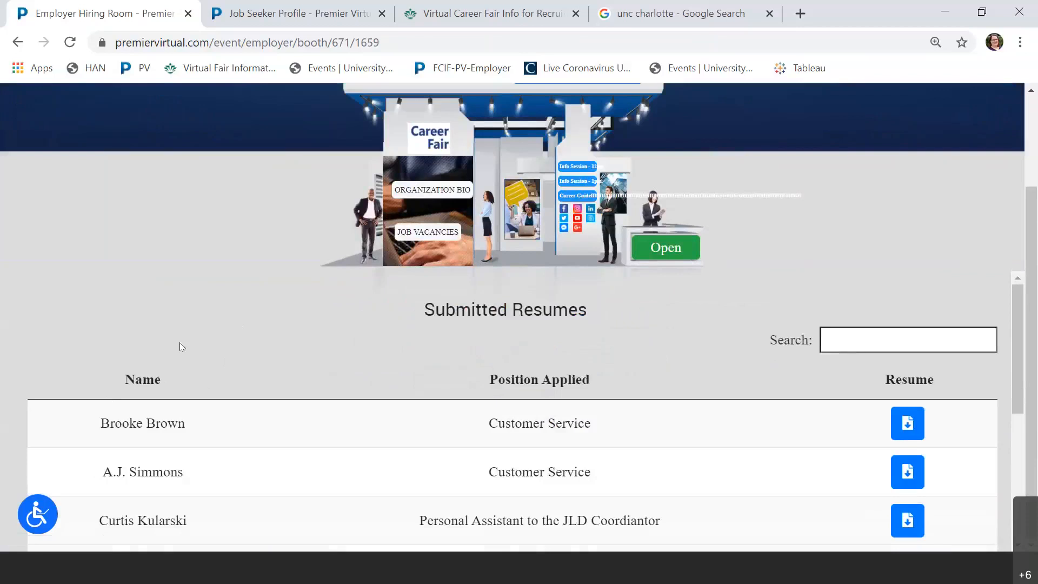
{"action": "scroll", "coordinate": [186, 345], "scroll_direction": "up", "scroll_amount": 1}
{"action": "scroll", "coordinate": [186, 341], "scroll_direction": "up", "scroll_amount": 2}
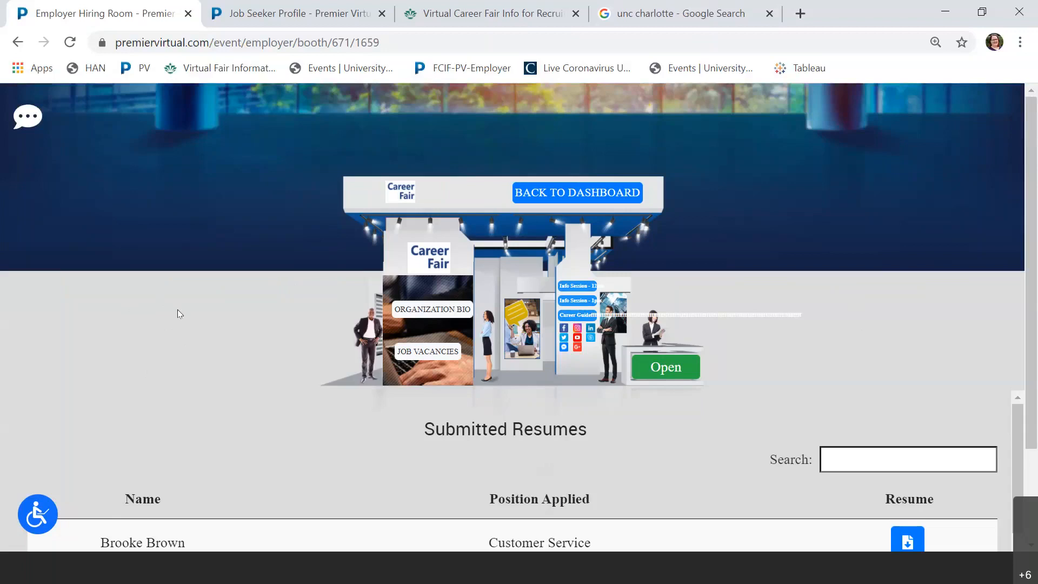
{"action": "left_click", "coordinate": [541, 199]}
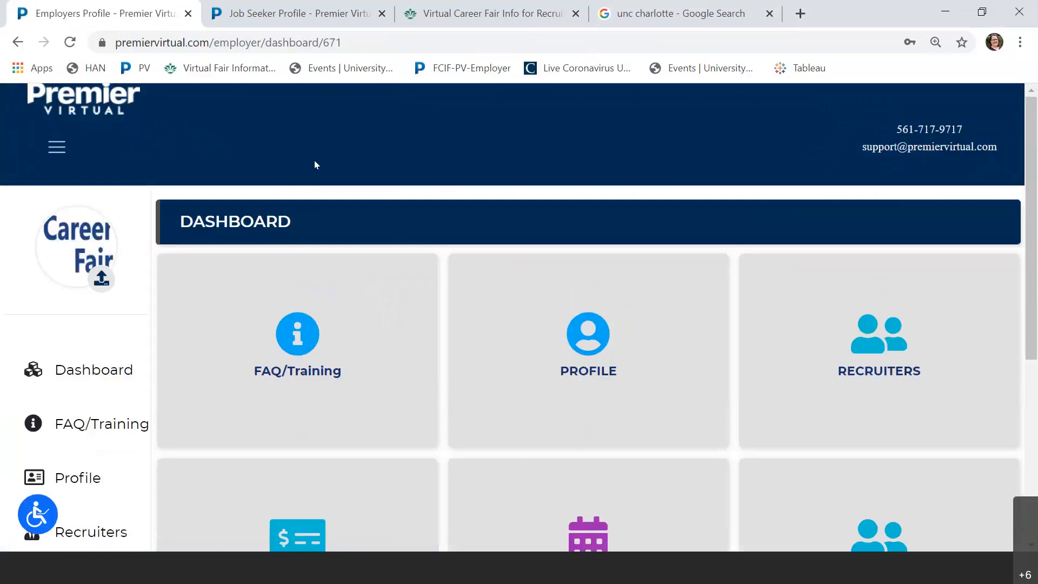
Look over the dashboard's options and open the Jobseekers section with its submitted resumes.
{"action": "scroll", "coordinate": [90, 230], "scroll_direction": "down", "scroll_amount": 3}
{"action": "scroll", "coordinate": [34, 195], "scroll_direction": "up", "scroll_amount": 3}
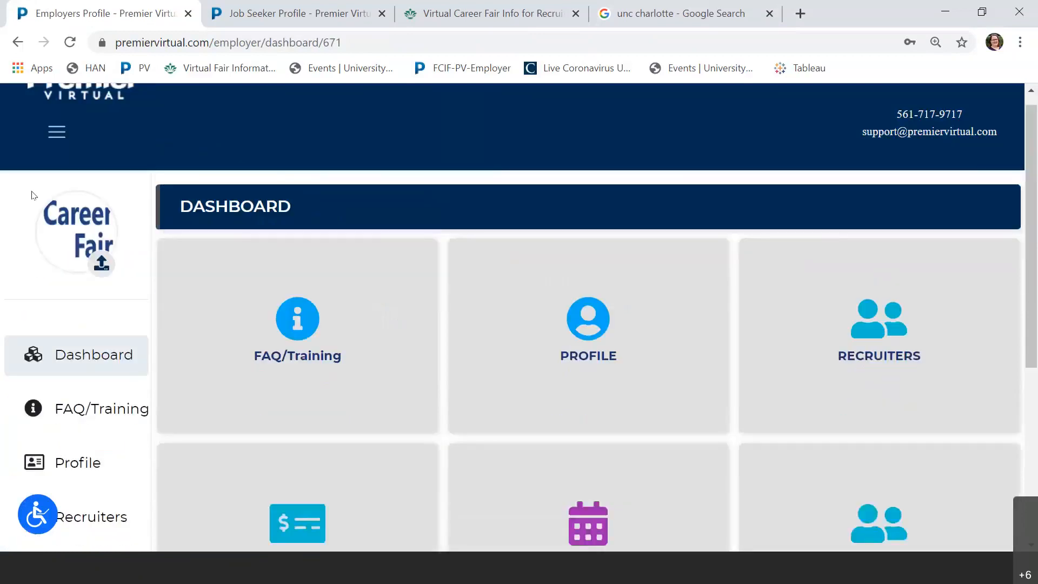
{"action": "scroll", "coordinate": [32, 195], "scroll_direction": "down", "scroll_amount": 1}
{"action": "scroll", "coordinate": [33, 195], "scroll_direction": "up", "scroll_amount": 2}
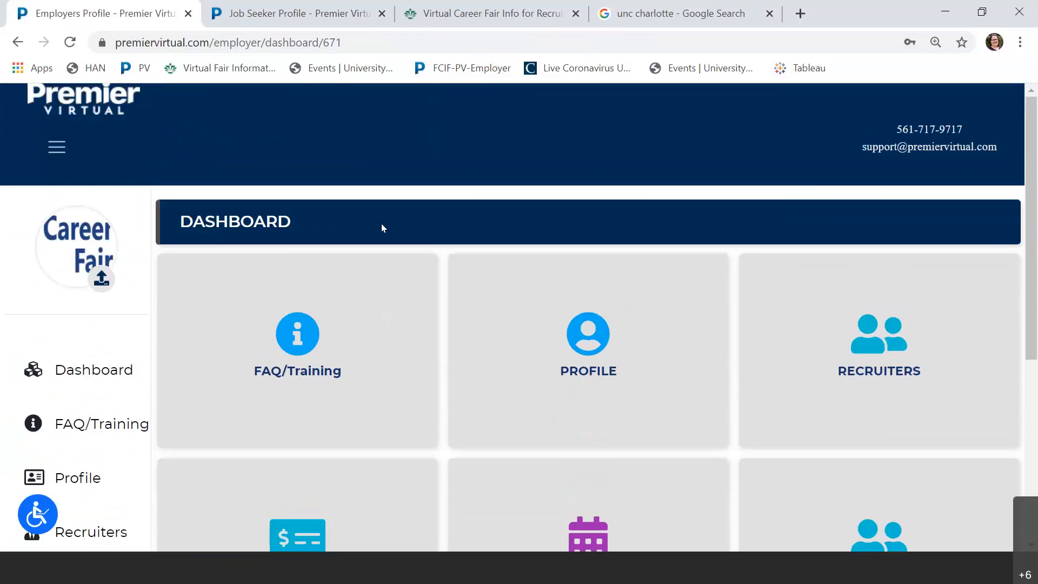
{"action": "scroll", "coordinate": [472, 153], "scroll_direction": "down", "scroll_amount": 3}
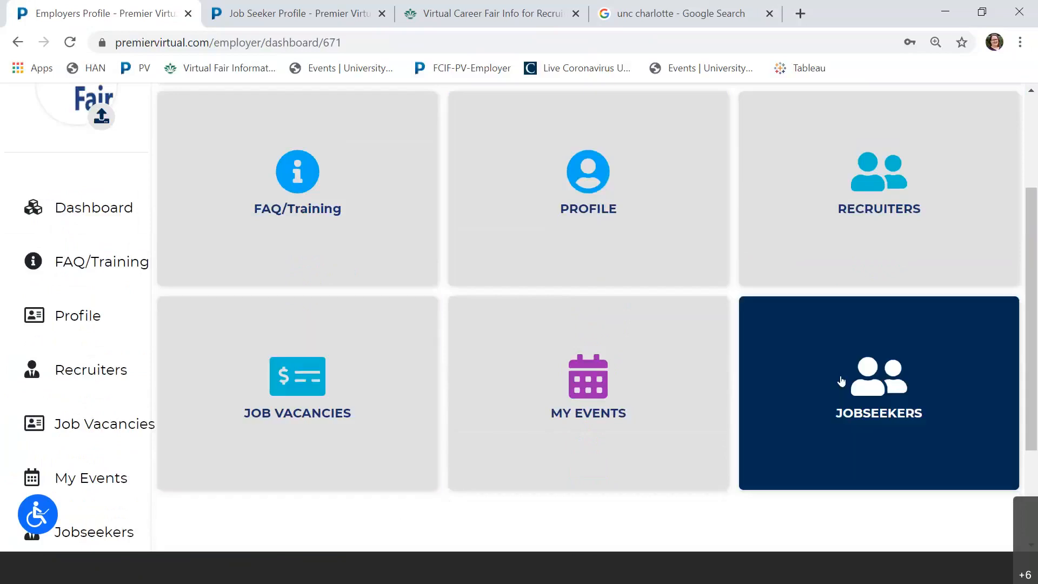
{"action": "left_click", "coordinate": [917, 374]}
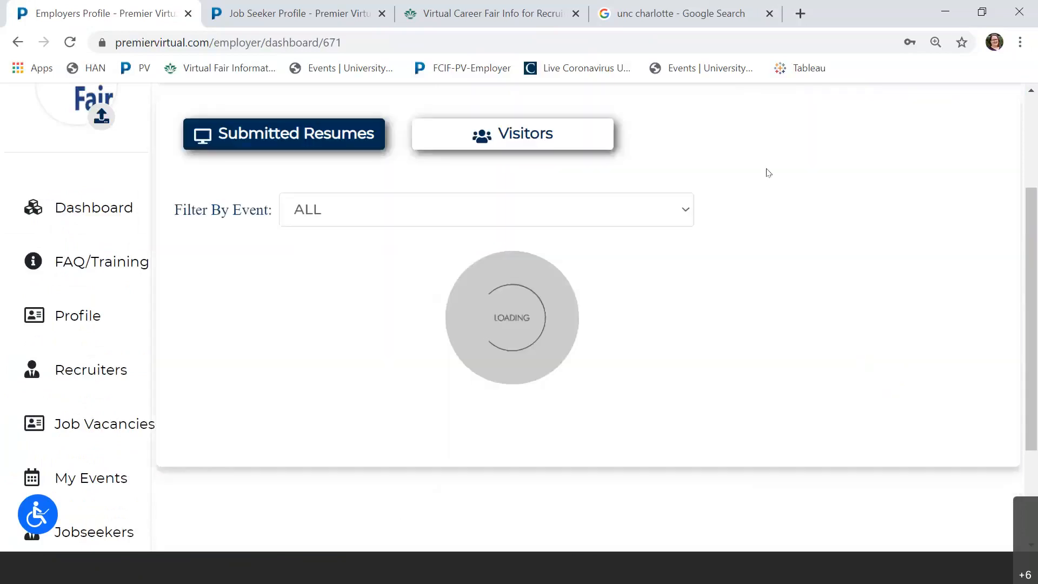
{"action": "scroll", "coordinate": [686, 138], "scroll_direction": "up", "scroll_amount": 3}
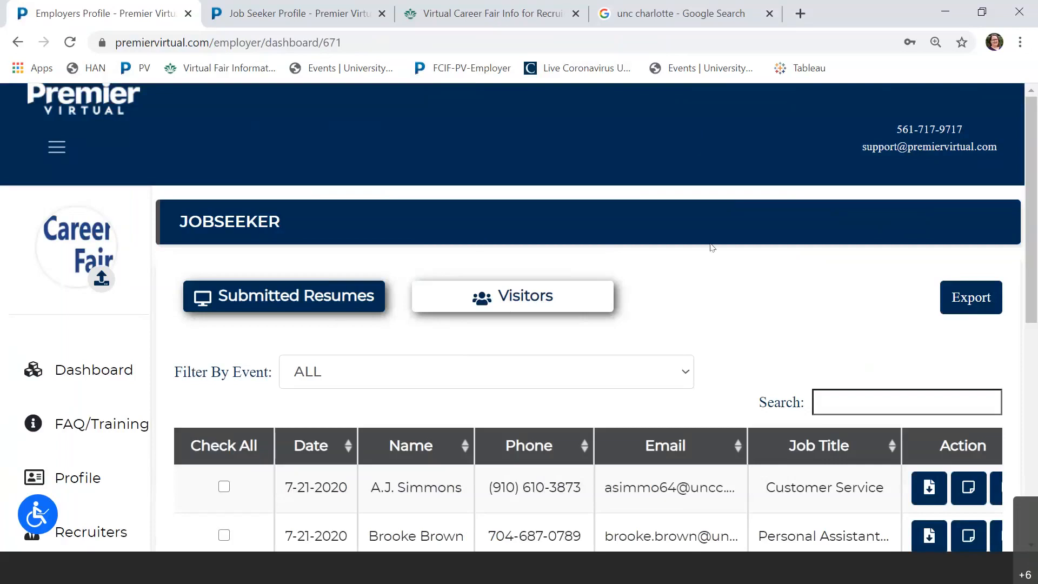
Switch the Jobseekers section to Visitors and look through the visitor list and its actions.
{"action": "scroll", "coordinate": [412, 238], "scroll_direction": "down", "scroll_amount": 1}
{"action": "left_click", "coordinate": [542, 223]}
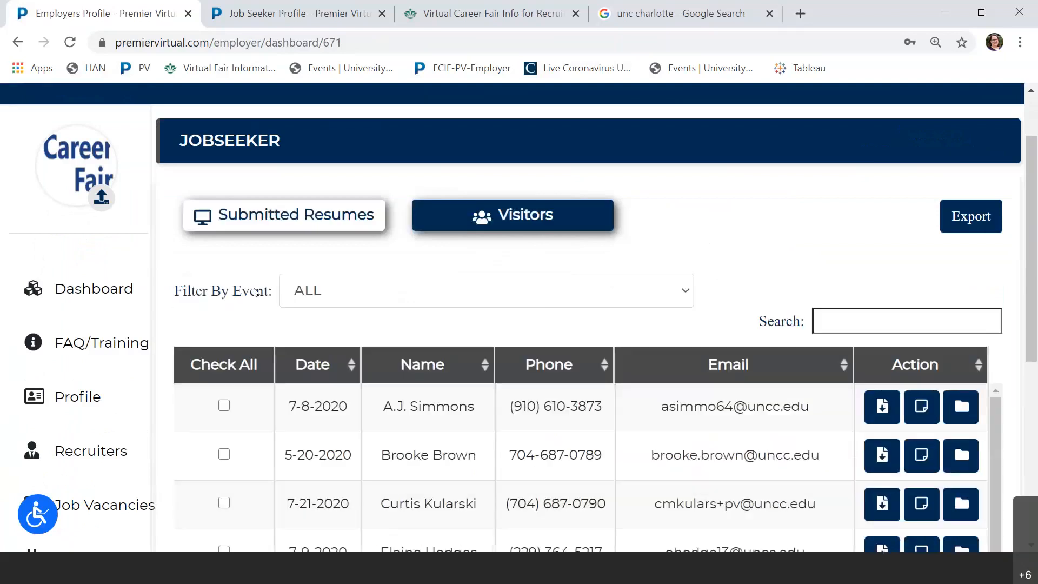
{"action": "scroll", "coordinate": [262, 394], "scroll_direction": "down", "scroll_amount": 2}
{"action": "scroll", "coordinate": [725, 347], "scroll_direction": "up", "scroll_amount": 1}
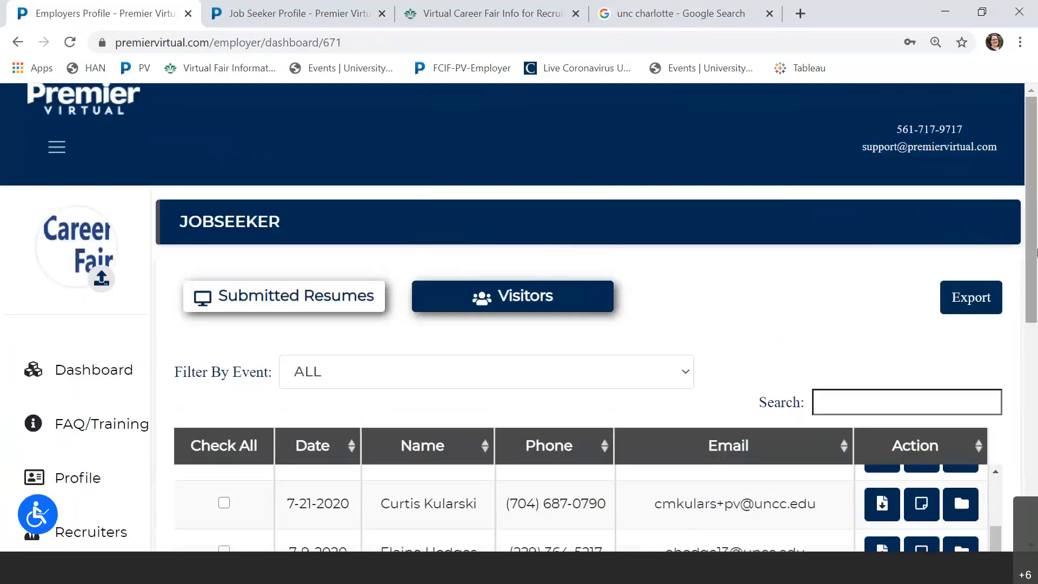
{"action": "scroll", "coordinate": [1037, 253], "scroll_direction": "down", "scroll_amount": 4}
{"action": "scroll", "coordinate": [673, 326], "scroll_direction": "up", "scroll_amount": 2}
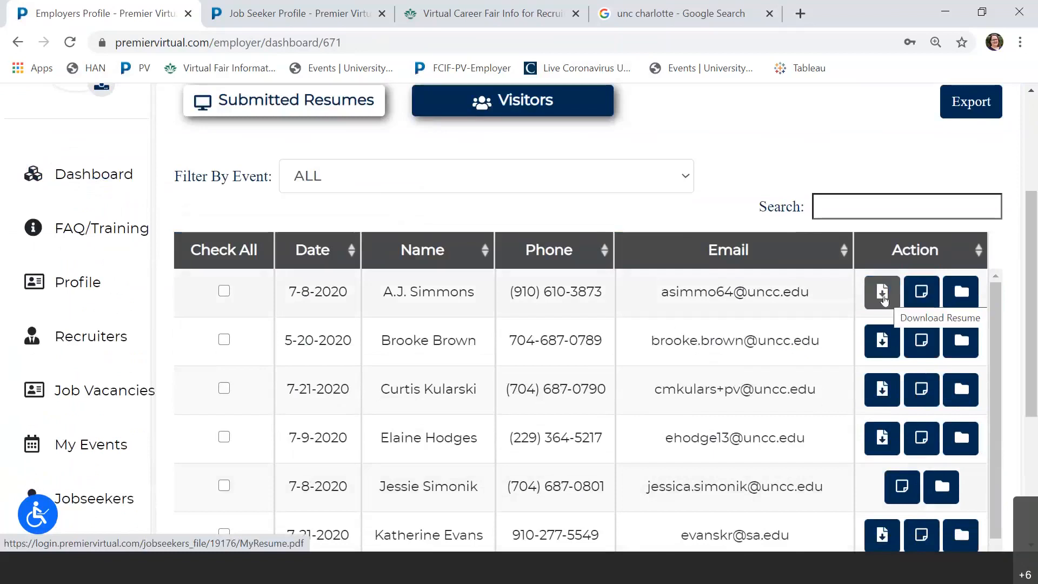
Open the first visitor's notes, look at the blank note form, and close both without adding a note.
{"action": "left_click", "coordinate": [925, 296]}
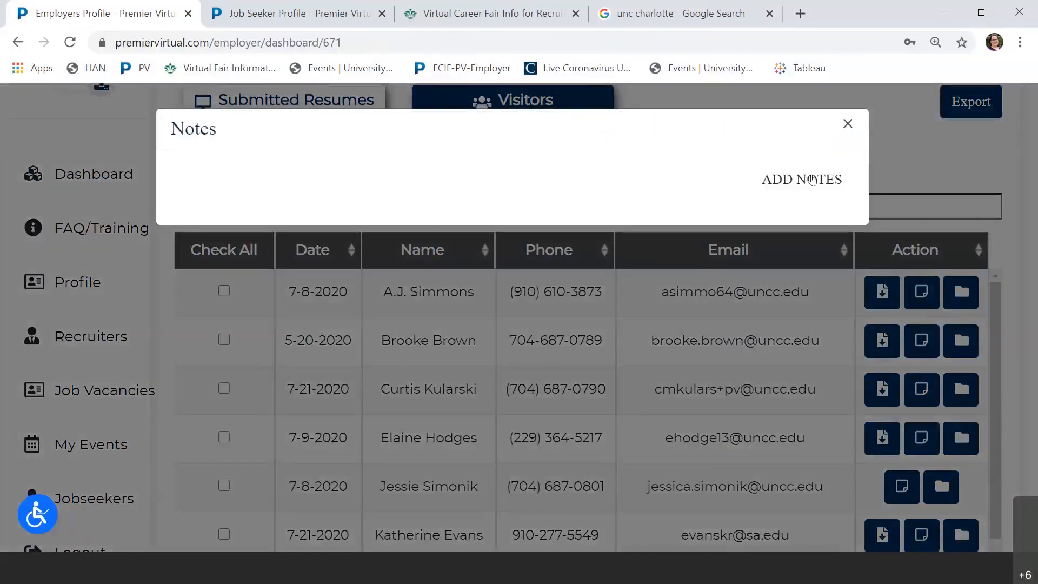
{"action": "left_click", "coordinate": [828, 186]}
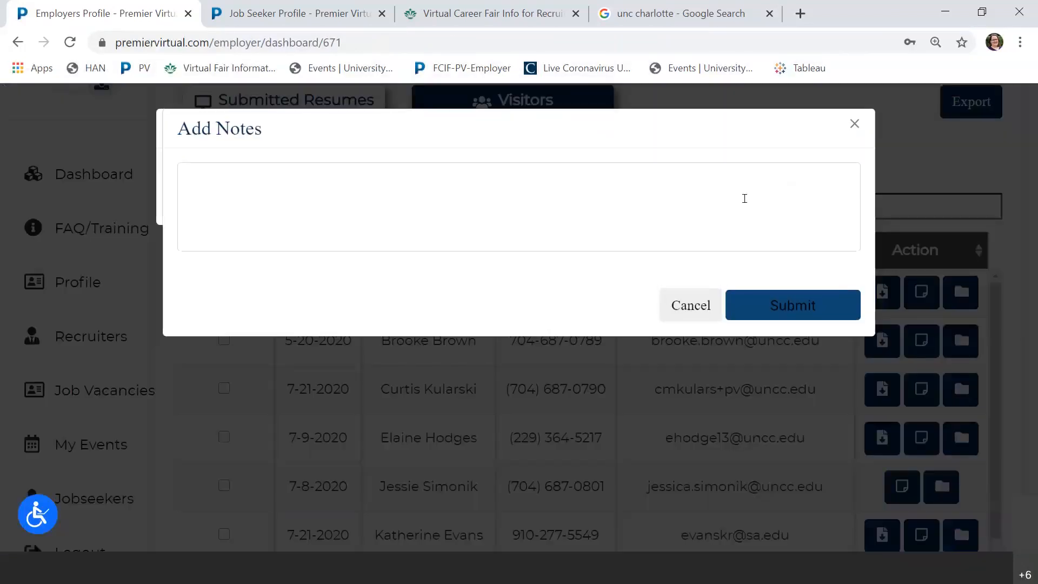
{"action": "left_click", "coordinate": [855, 128]}
{"action": "left_click", "coordinate": [855, 129]}
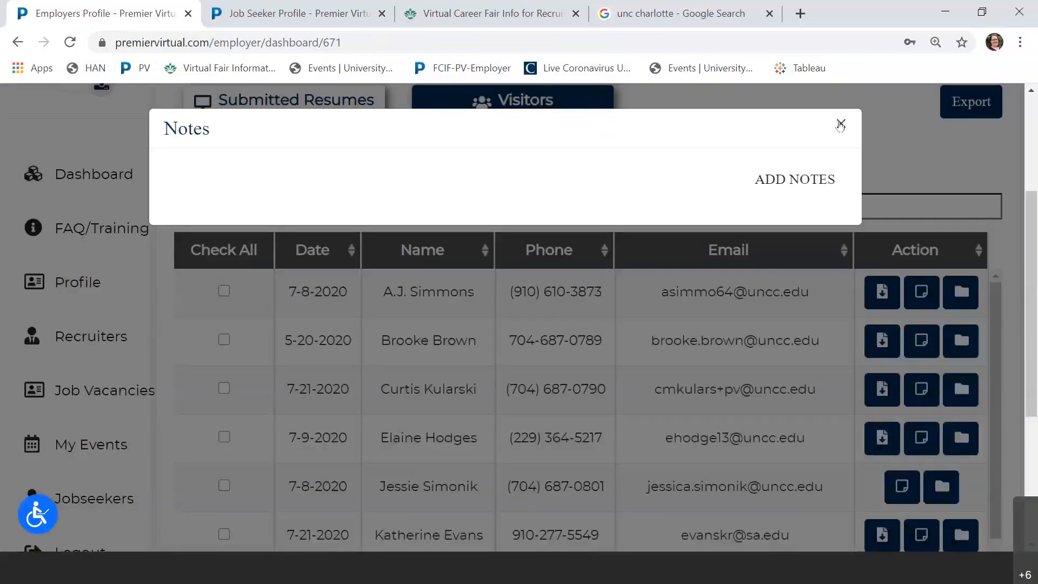
{"action": "left_click", "coordinate": [840, 125]}
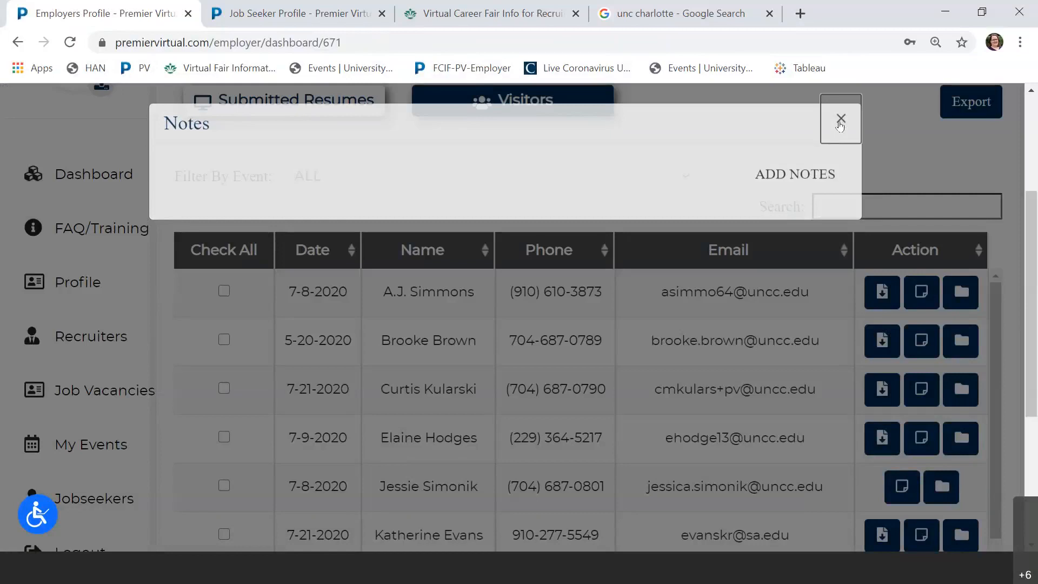
Examine the first visitor's activity log for the Test Career Fair event, including booth visits and vacancy views, and close it.
{"action": "left_click", "coordinate": [961, 292]}
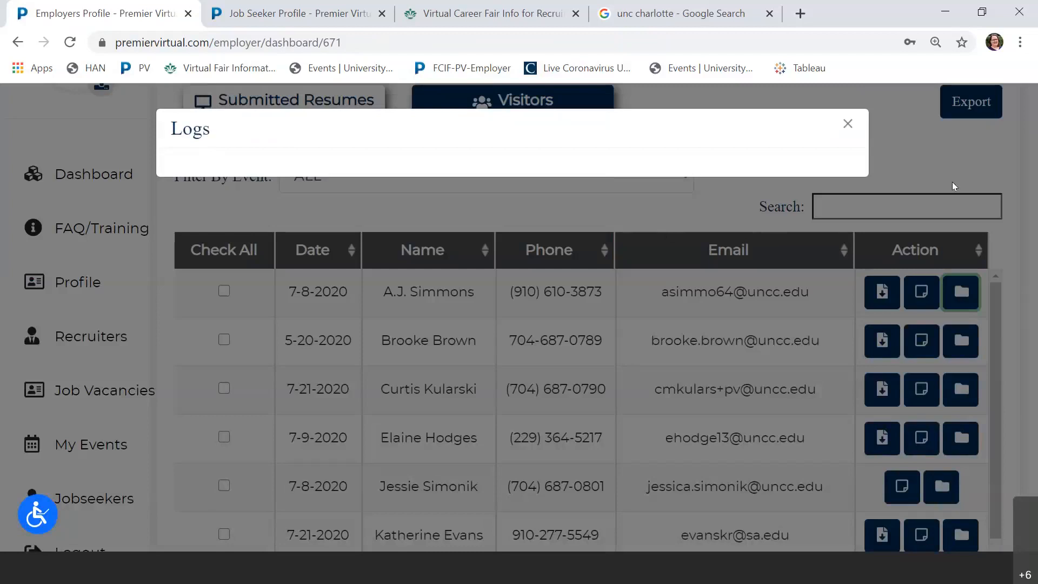
{"action": "scroll", "coordinate": [806, 272], "scroll_direction": "down", "scroll_amount": 3}
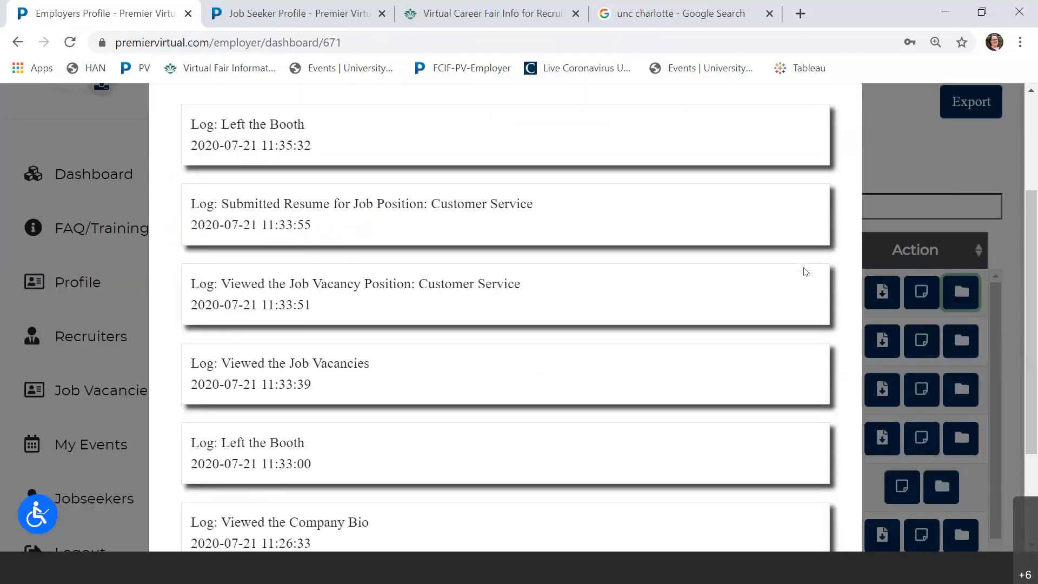
{"action": "scroll", "coordinate": [806, 271], "scroll_direction": "down", "scroll_amount": 3}
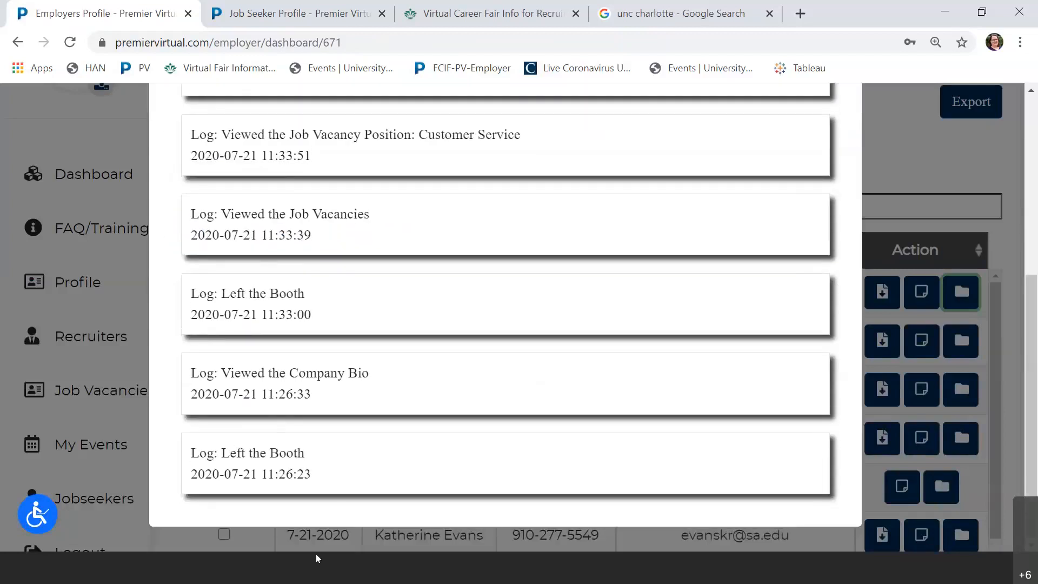
{"action": "left_click_drag", "start_coordinate": [297, 373], "coordinate": [306, 373]}
{"action": "left_click_drag", "start_coordinate": [413, 366], "coordinate": [394, 382]}
{"action": "left_click", "coordinate": [492, 423]}
{"action": "scroll", "coordinate": [492, 424], "scroll_direction": "up", "scroll_amount": 1}
{"action": "left_click_drag", "start_coordinate": [280, 310], "coordinate": [491, 251]}
{"action": "left_click", "coordinate": [393, 294]}
{"action": "scroll", "coordinate": [371, 307], "scroll_direction": "up", "scroll_amount": 1}
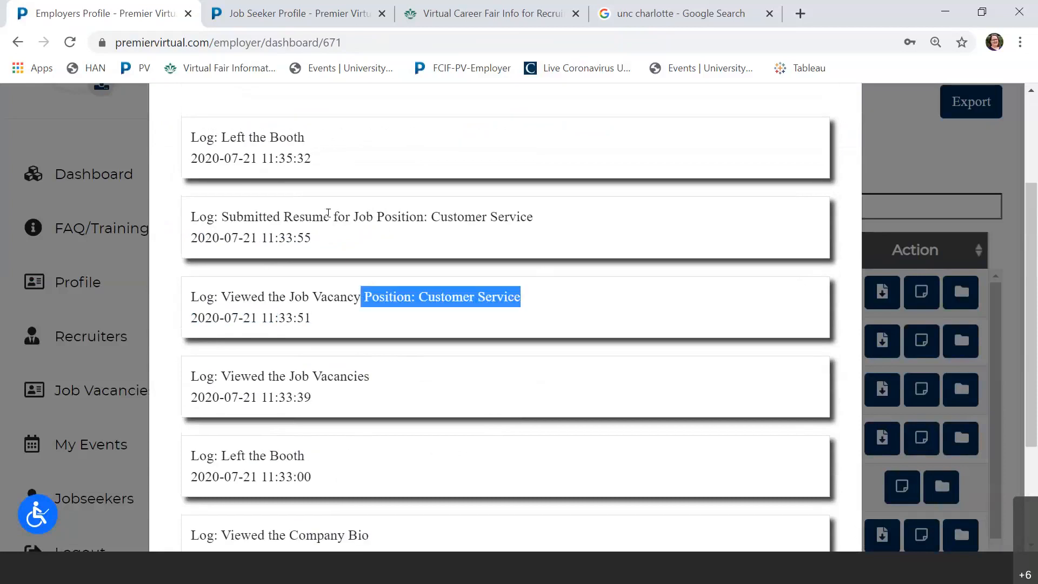
{"action": "left_click", "coordinate": [454, 206]}
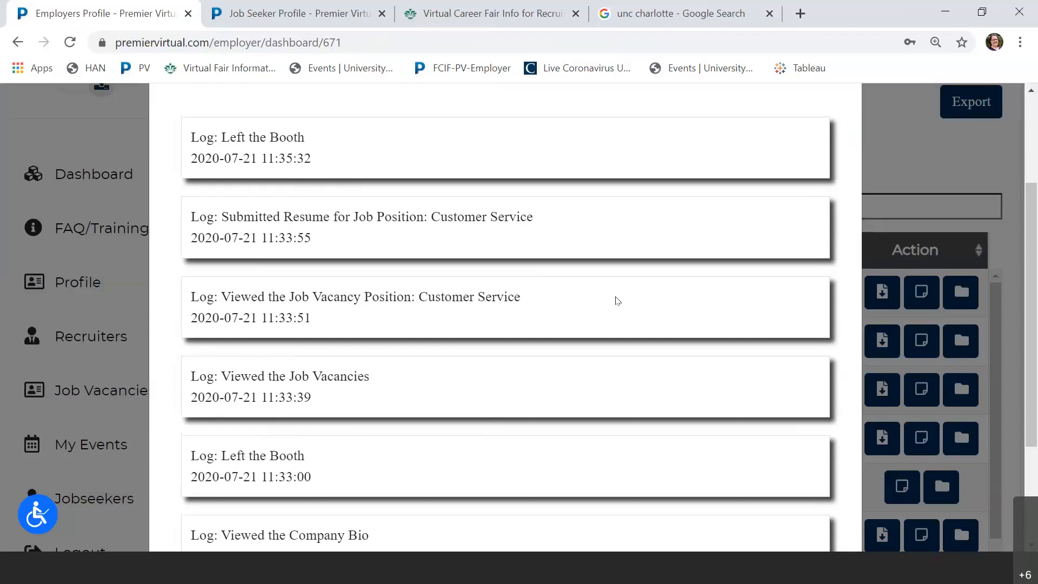
{"action": "scroll", "coordinate": [707, 183], "scroll_direction": "up", "scroll_amount": 3}
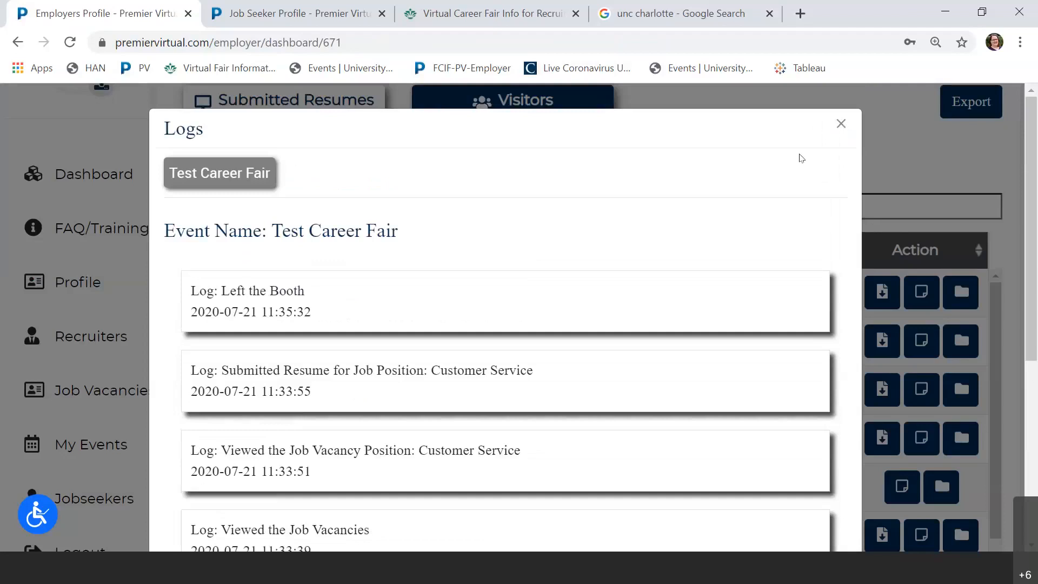
{"action": "left_click", "coordinate": [841, 124]}
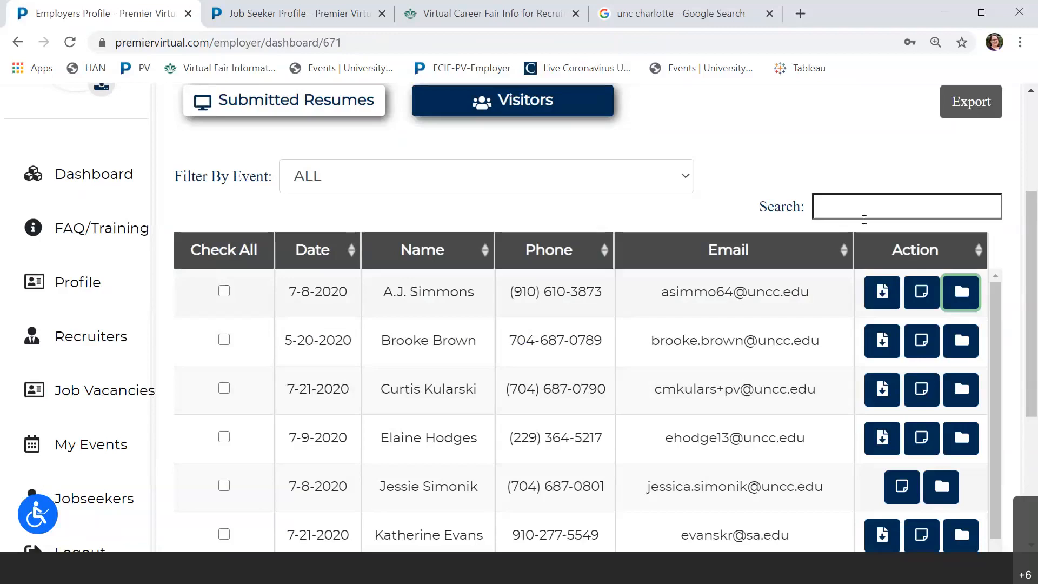
Filter the visitor list by the Accounting & Finance event, and reset the filter to ALL.
{"action": "scroll", "coordinate": [864, 219], "scroll_direction": "up", "scroll_amount": 2}
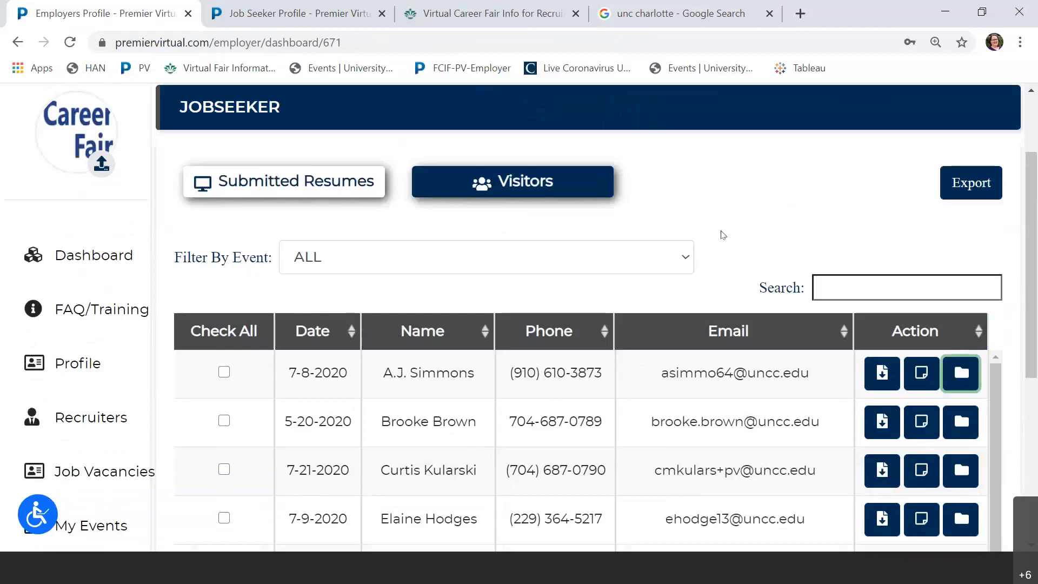
{"action": "left_click", "coordinate": [633, 263]}
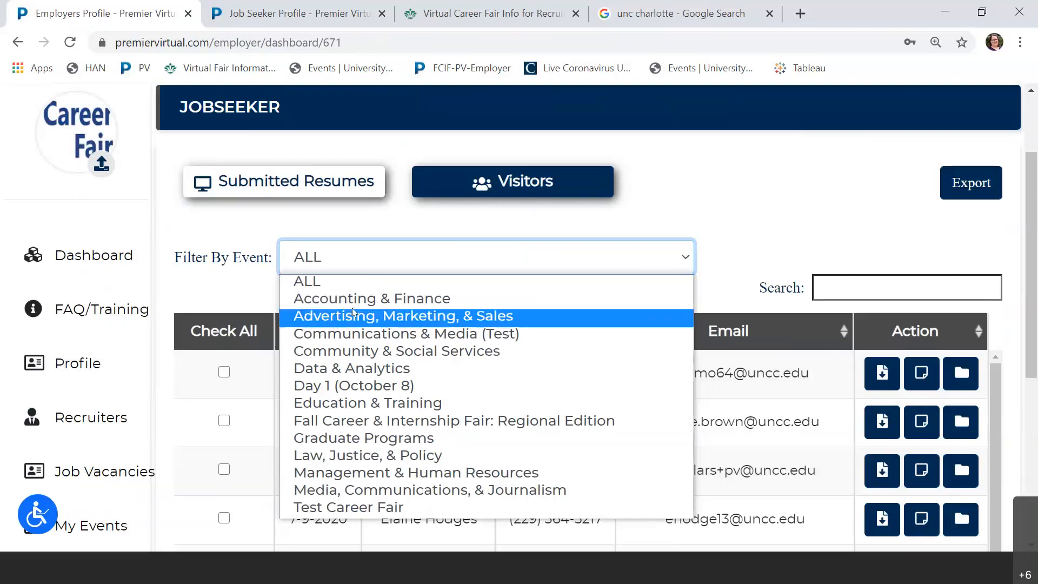
{"action": "left_click", "coordinate": [401, 301]}
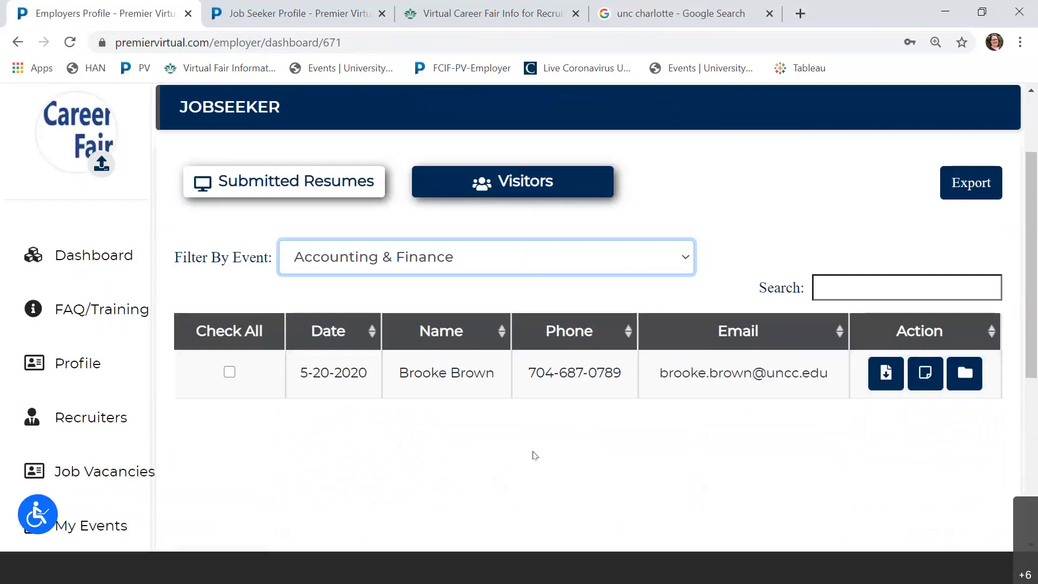
{"action": "left_click", "coordinate": [498, 257]}
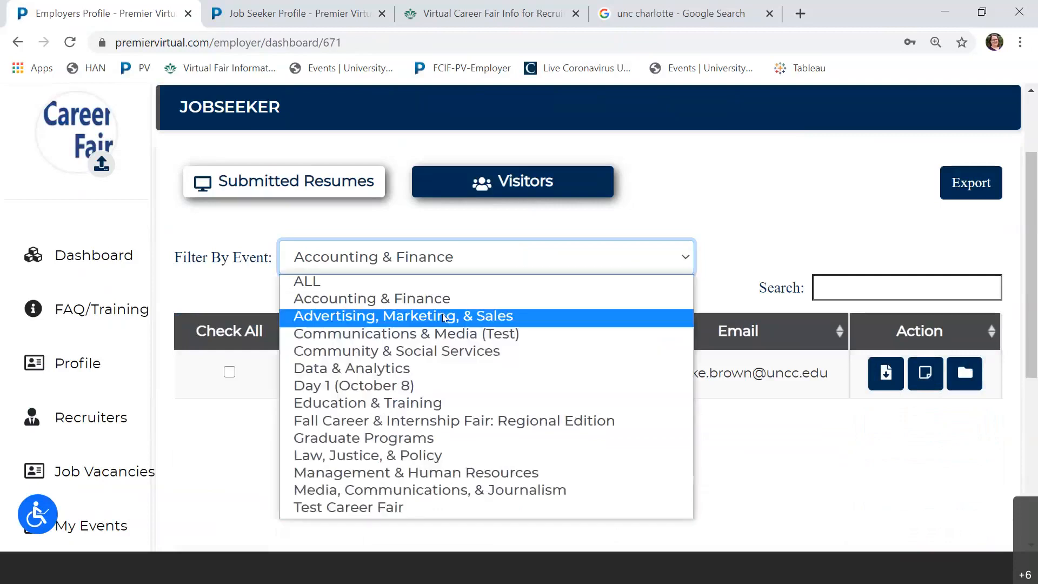
{"action": "left_click", "coordinate": [335, 283]}
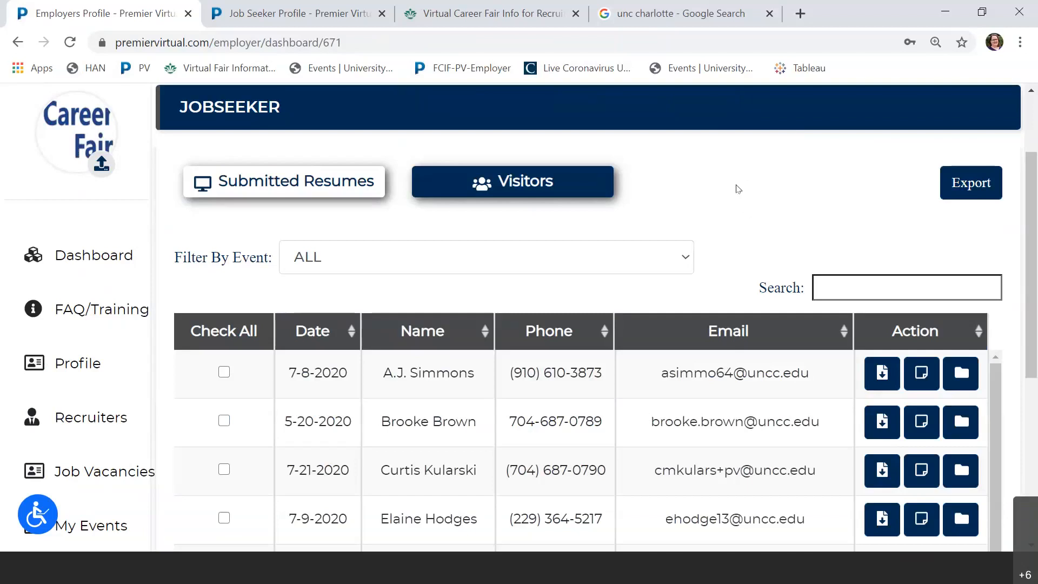
{"action": "left_click", "coordinate": [627, 576]}
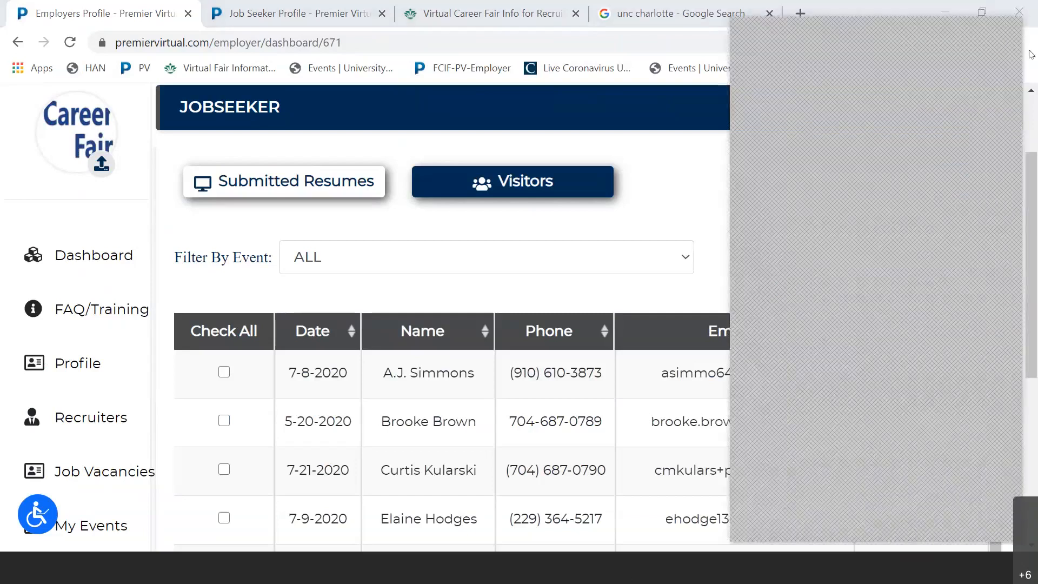
{"action": "left_click", "coordinate": [957, 304]}
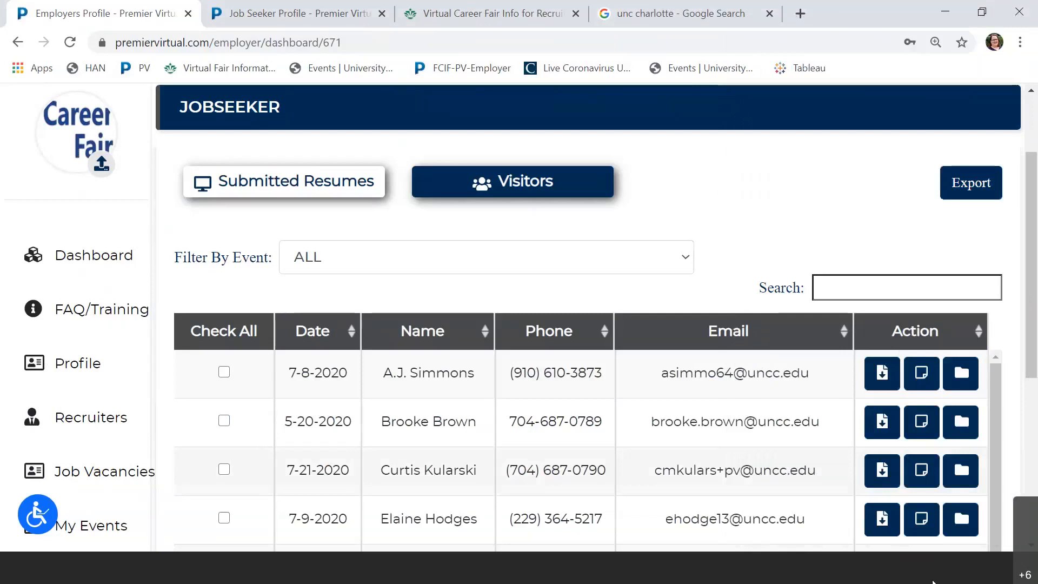
{"action": "left_click", "coordinate": [620, 113]}
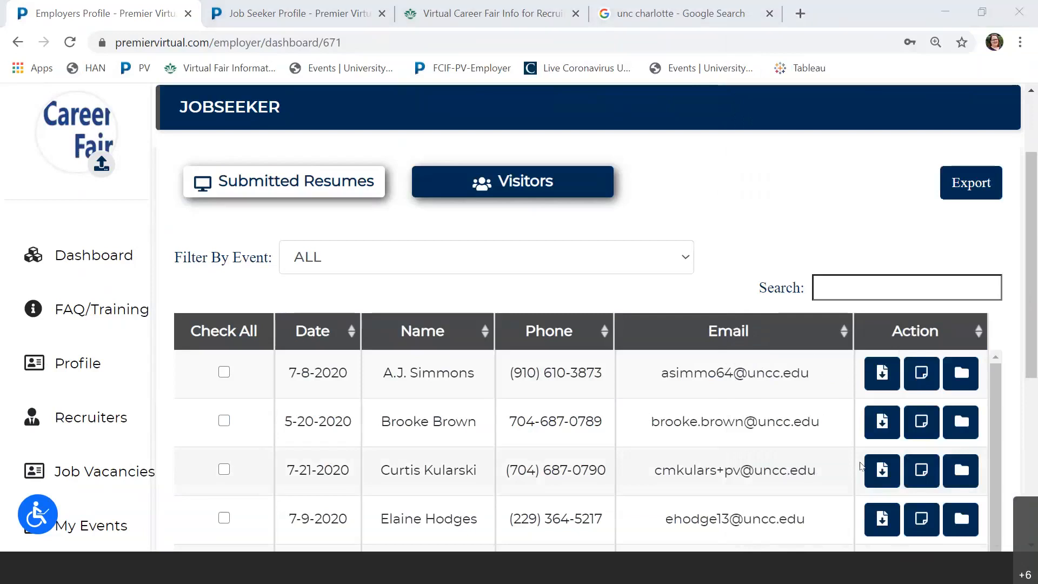
{"action": "left_click", "coordinate": [772, 228]}
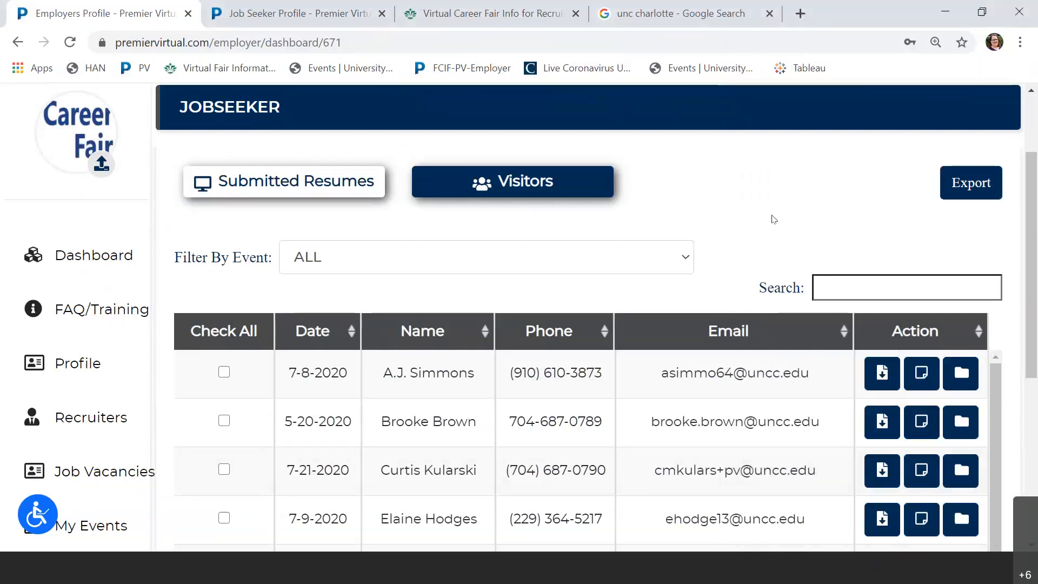
Return to the employer dashboard and open the Recruiters section.
{"action": "scroll", "coordinate": [54, 350], "scroll_direction": "up", "scroll_amount": 3}
{"action": "left_click", "coordinate": [108, 370]}
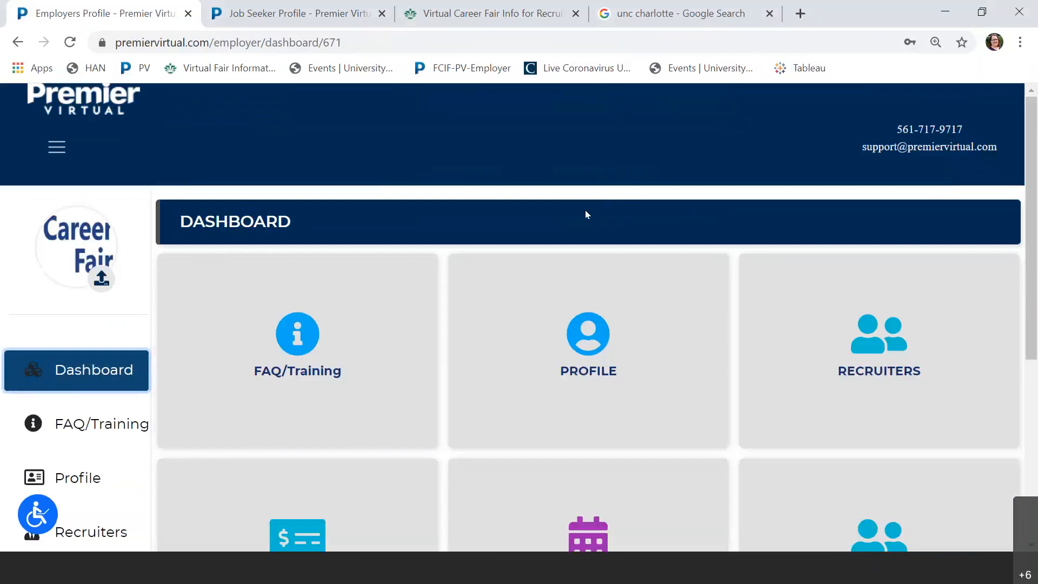
{"action": "left_click", "coordinate": [898, 314]}
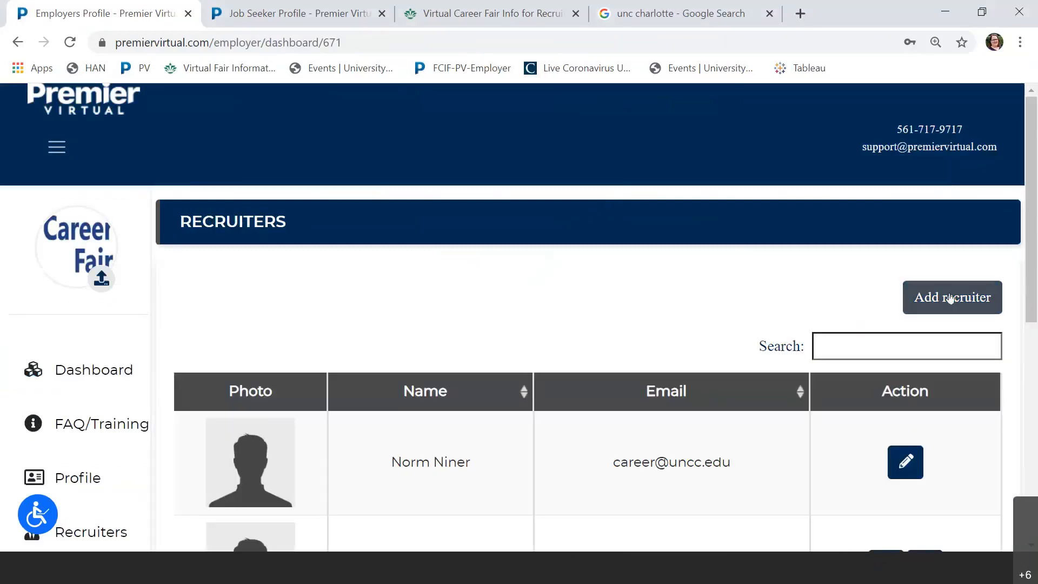
Open the form for adding a recruiter, look over its fields, and cancel it.
{"action": "left_click", "coordinate": [950, 297]}
{"action": "scroll", "coordinate": [223, 291], "scroll_direction": "down", "scroll_amount": 5}
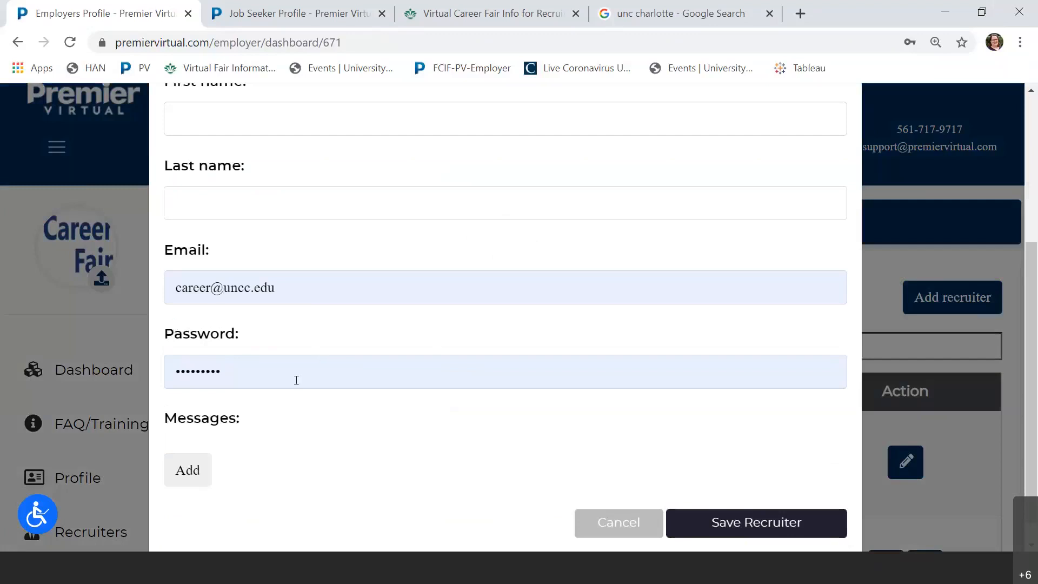
{"action": "left_click", "coordinate": [621, 523]}
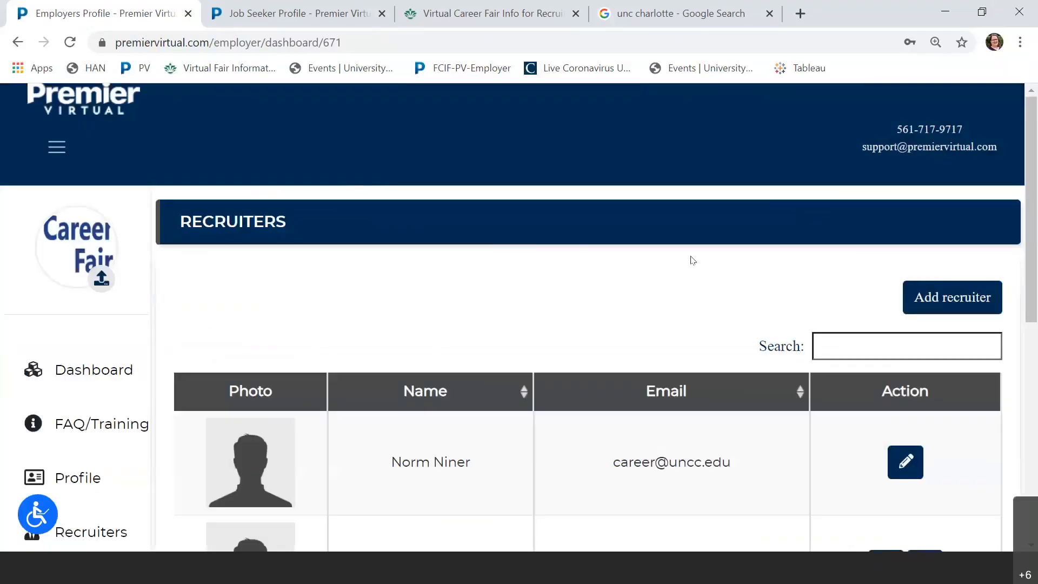
Look over the recruiter list's actions and the new recruiter form's name, email and password fields, and close the form unsaved.
{"action": "scroll", "coordinate": [691, 260], "scroll_direction": "down", "scroll_amount": 3}
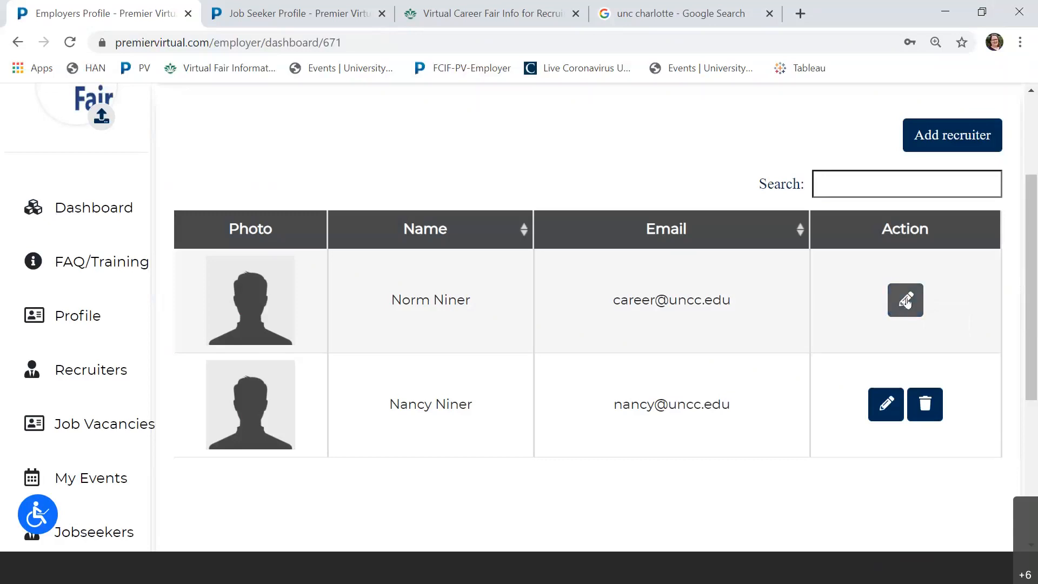
{"action": "left_click", "coordinate": [948, 134]}
{"action": "scroll", "coordinate": [548, 308], "scroll_direction": "down", "scroll_amount": 3}
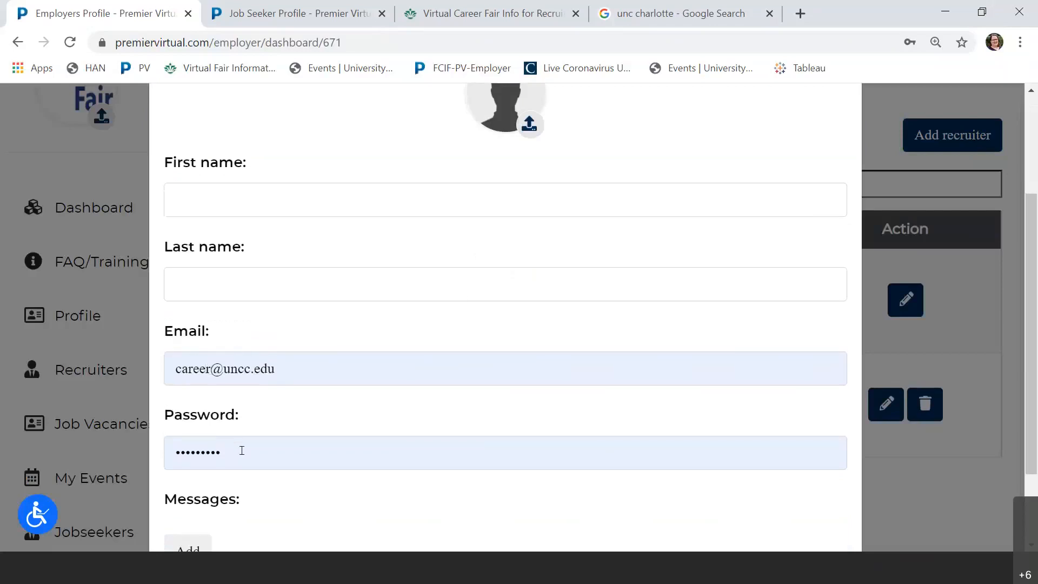
{"action": "left_click", "coordinate": [118, 167]}
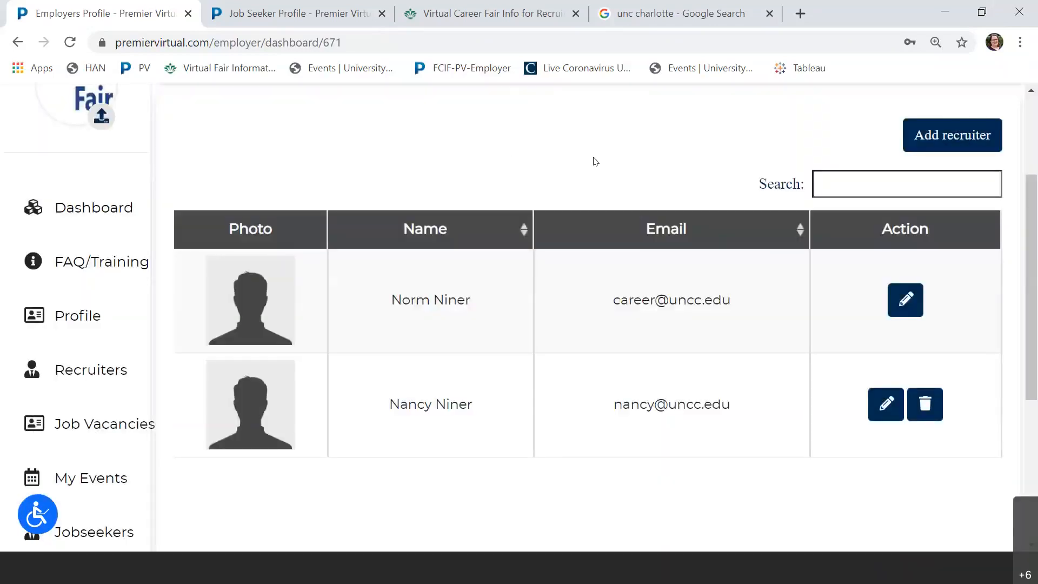
{"action": "left_click", "coordinate": [729, 31]}
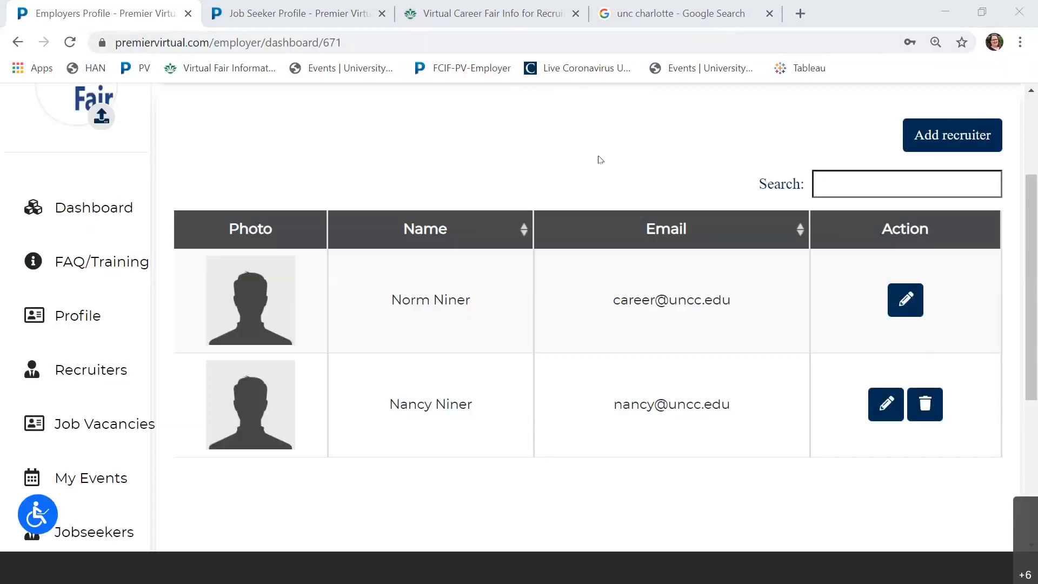
{"action": "left_click", "coordinate": [588, 179]}
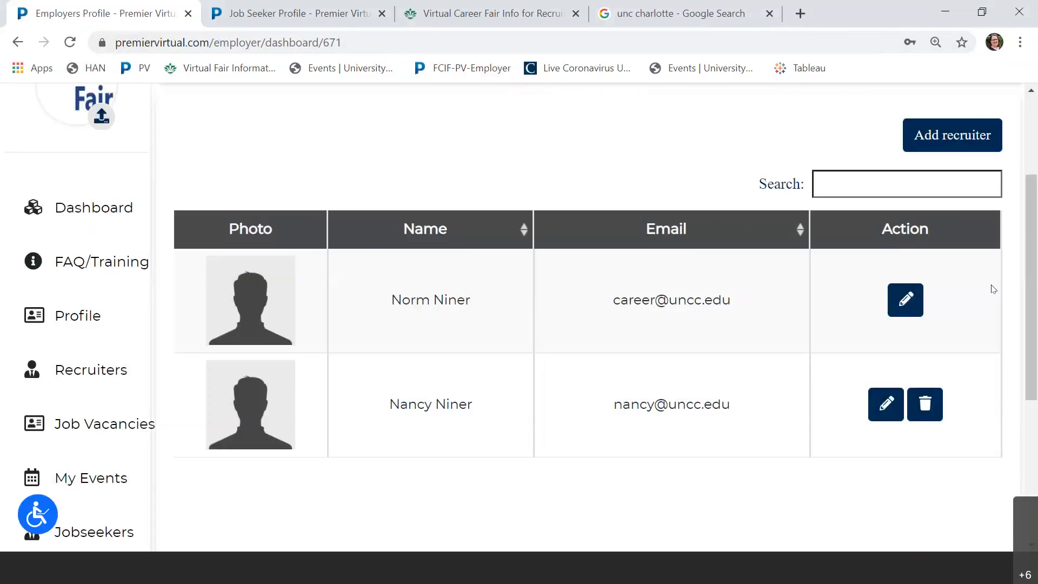
{"action": "left_click", "coordinate": [543, 138]}
{"action": "scroll", "coordinate": [394, 174], "scroll_direction": "down", "scroll_amount": 3}
{"action": "scroll", "coordinate": [343, 341], "scroll_direction": "up", "scroll_amount": 6}
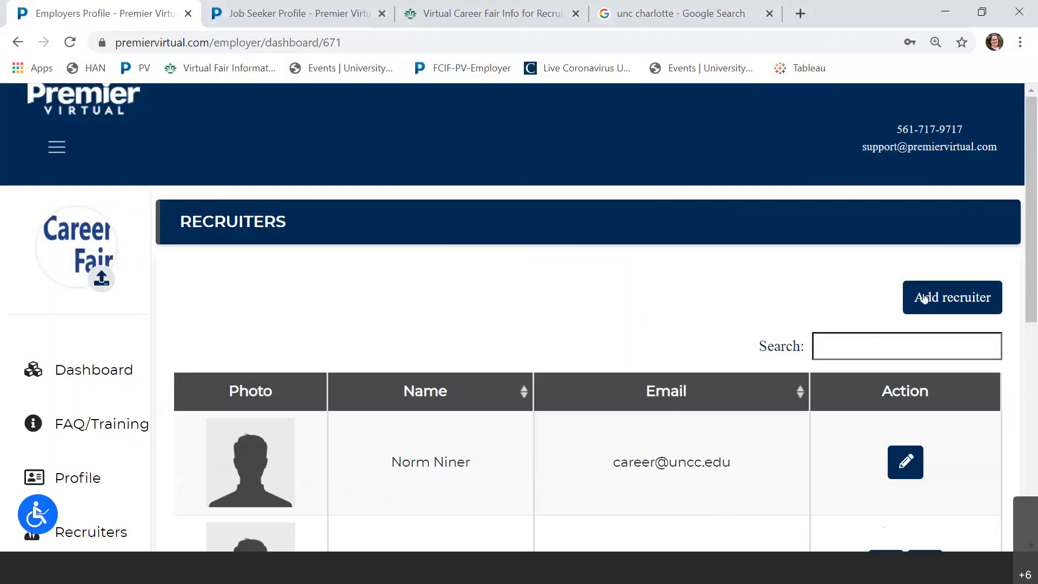
Reopen the new recruiter form to point out its password field, and cancel without saving a recruiter.
{"action": "left_click", "coordinate": [959, 292]}
{"action": "scroll", "coordinate": [567, 338], "scroll_direction": "down", "scroll_amount": 3}
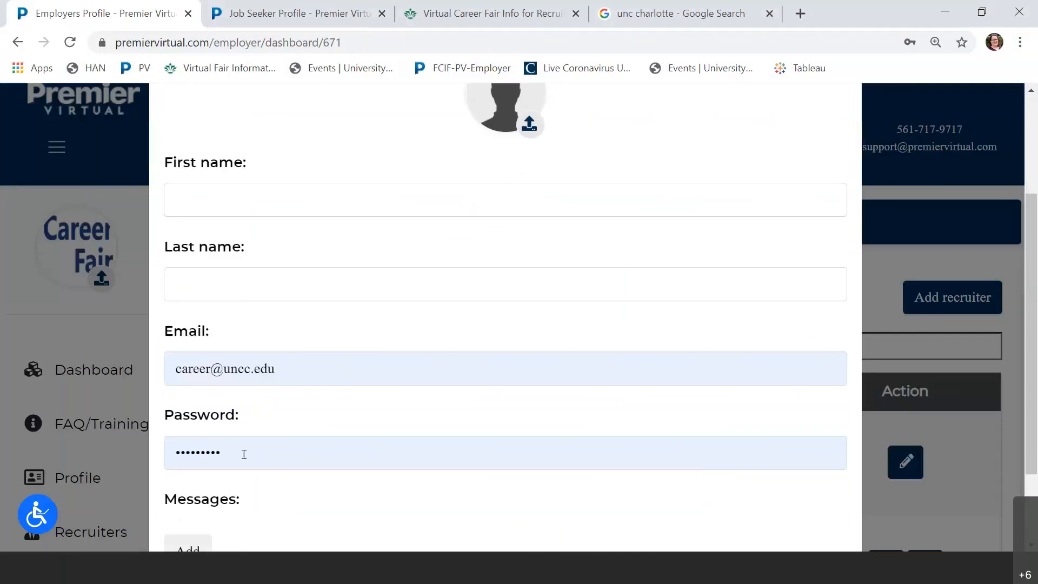
{"action": "left_click", "coordinate": [243, 452]}
{"action": "scroll", "coordinate": [540, 406], "scroll_direction": "down", "scroll_amount": 2}
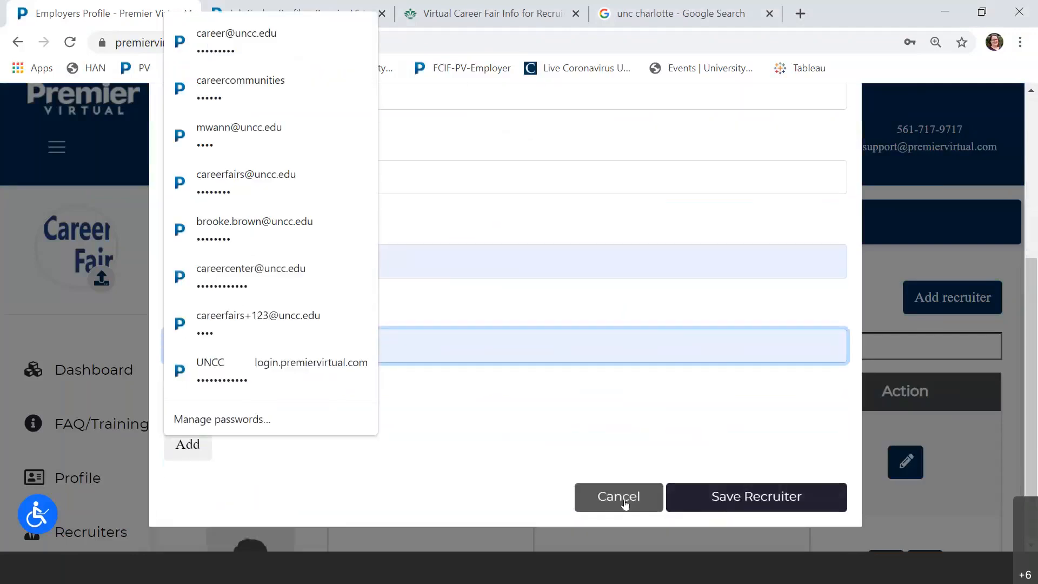
{"action": "left_click", "coordinate": [624, 497]}
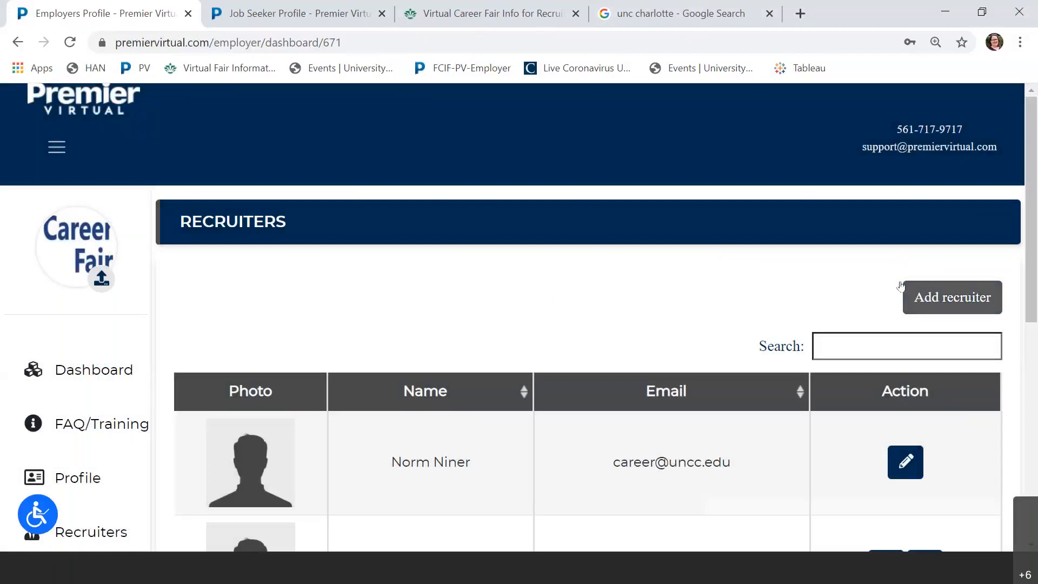
Look over the recruiter list and highlight the support phone number and email address in the page header.
{"action": "scroll", "coordinate": [705, 346], "scroll_direction": "down", "scroll_amount": 2}
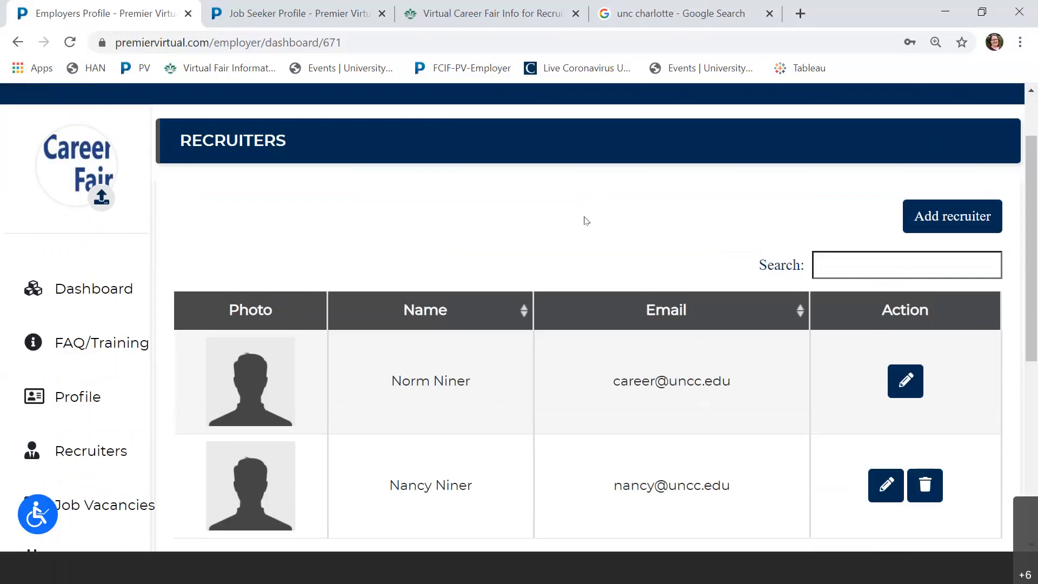
{"action": "scroll", "coordinate": [583, 216], "scroll_direction": "down", "scroll_amount": 2}
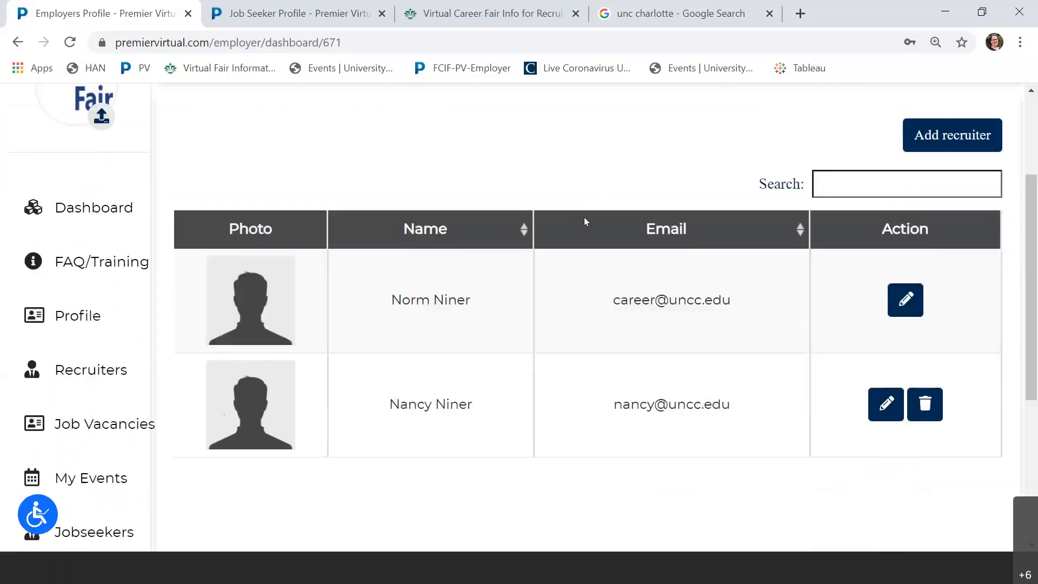
{"action": "scroll", "coordinate": [548, 324], "scroll_direction": "up", "scroll_amount": 3}
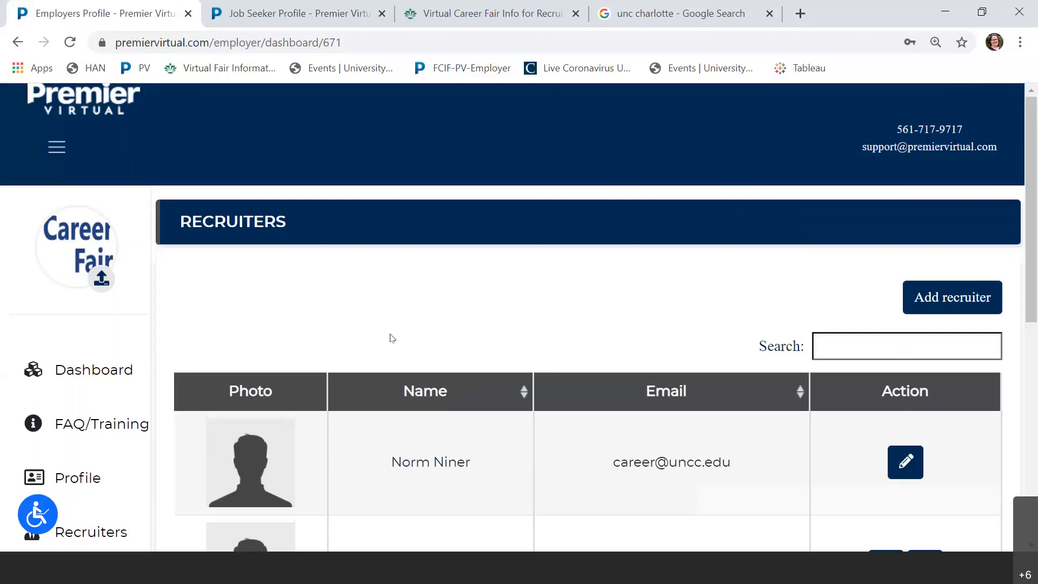
{"action": "left_click_drag", "start_coordinate": [896, 131], "coordinate": [1007, 151]}
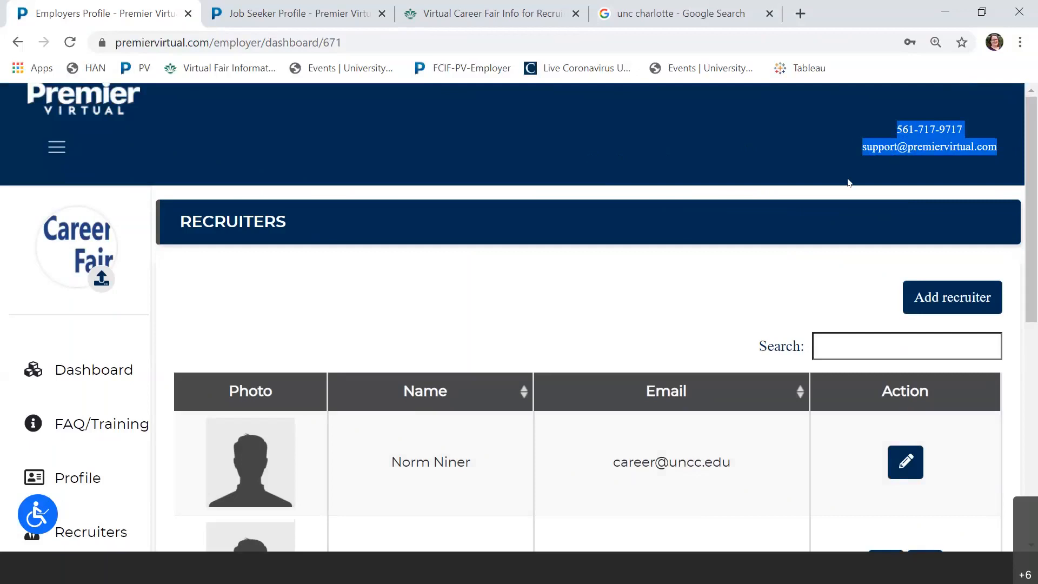
{"action": "left_click_drag", "start_coordinate": [1007, 150], "coordinate": [895, 127]}
{"action": "left_click", "coordinate": [895, 127]}
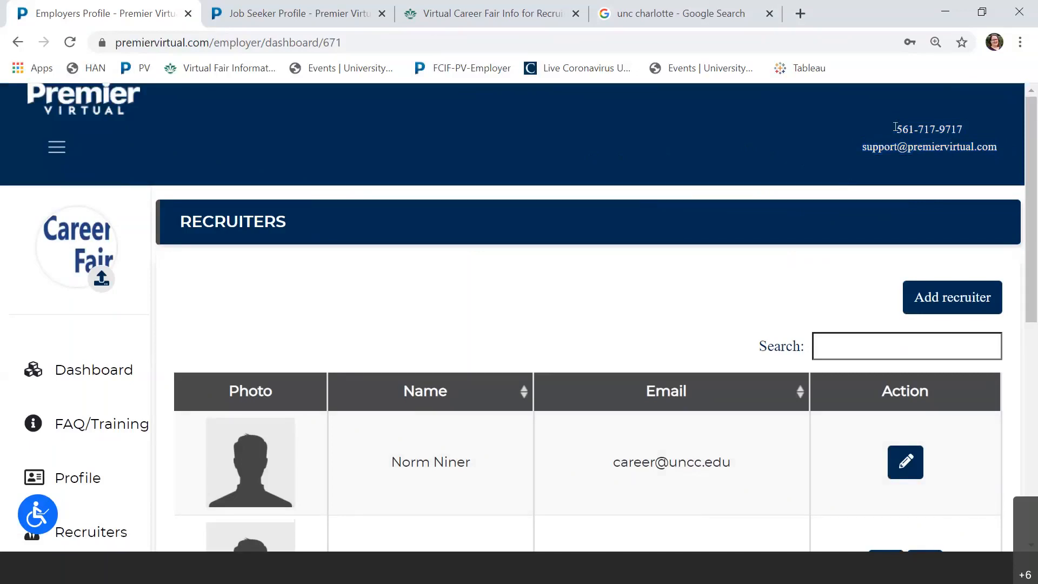